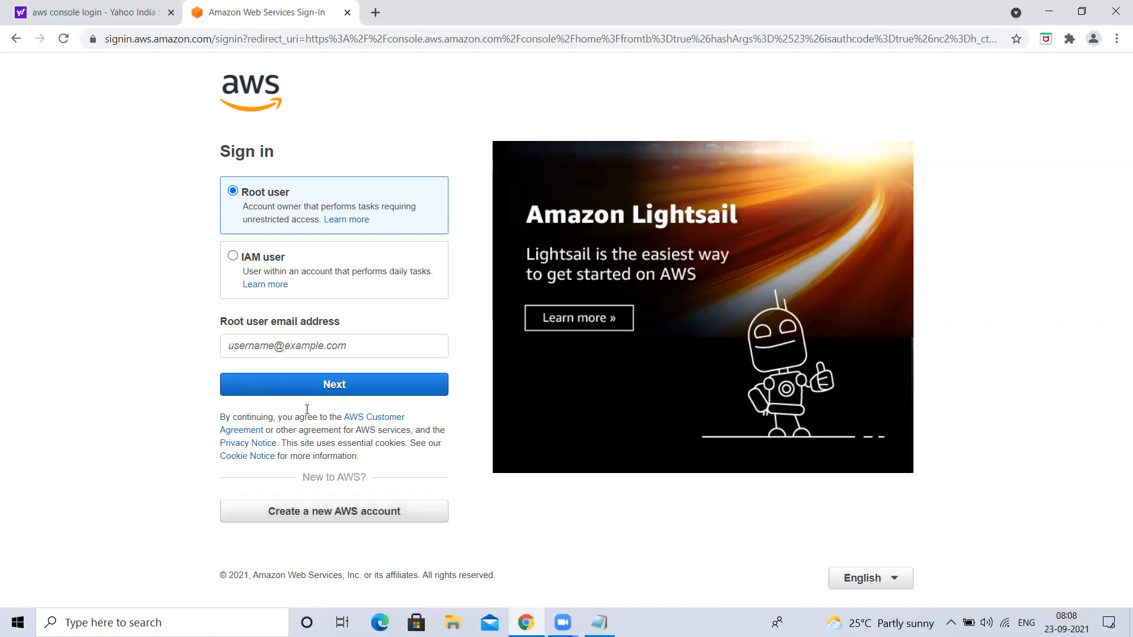
Step: Open the Sign up for AWS form from the sign-in page, leaving the email field empty
{"action": "left_click", "coordinate": [320, 519]}
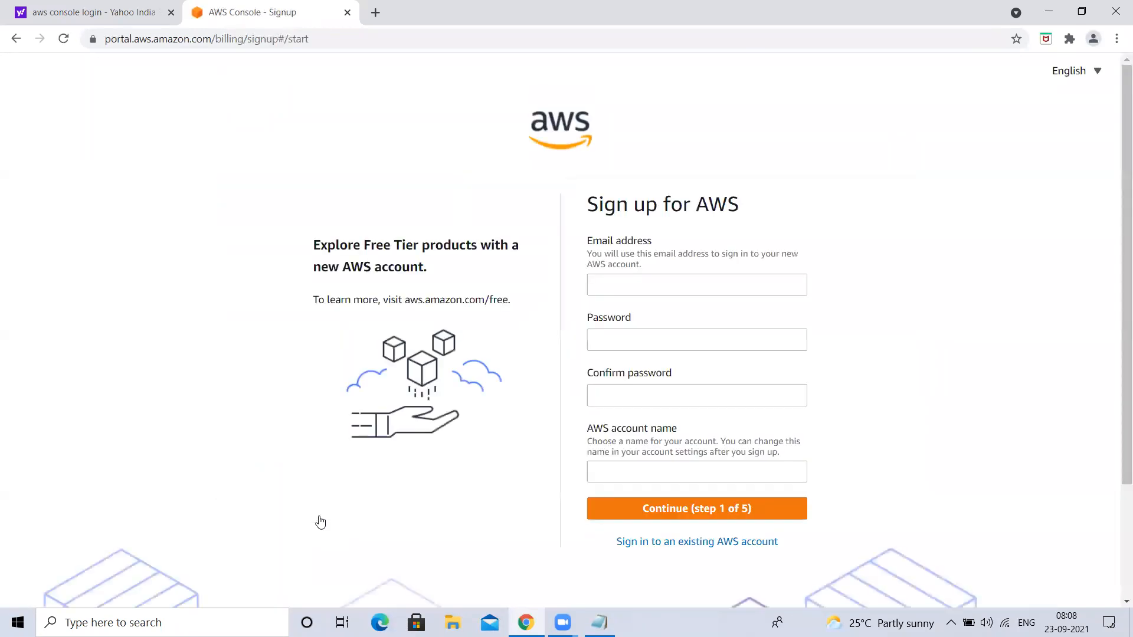
{"action": "left_click", "coordinate": [613, 283]}
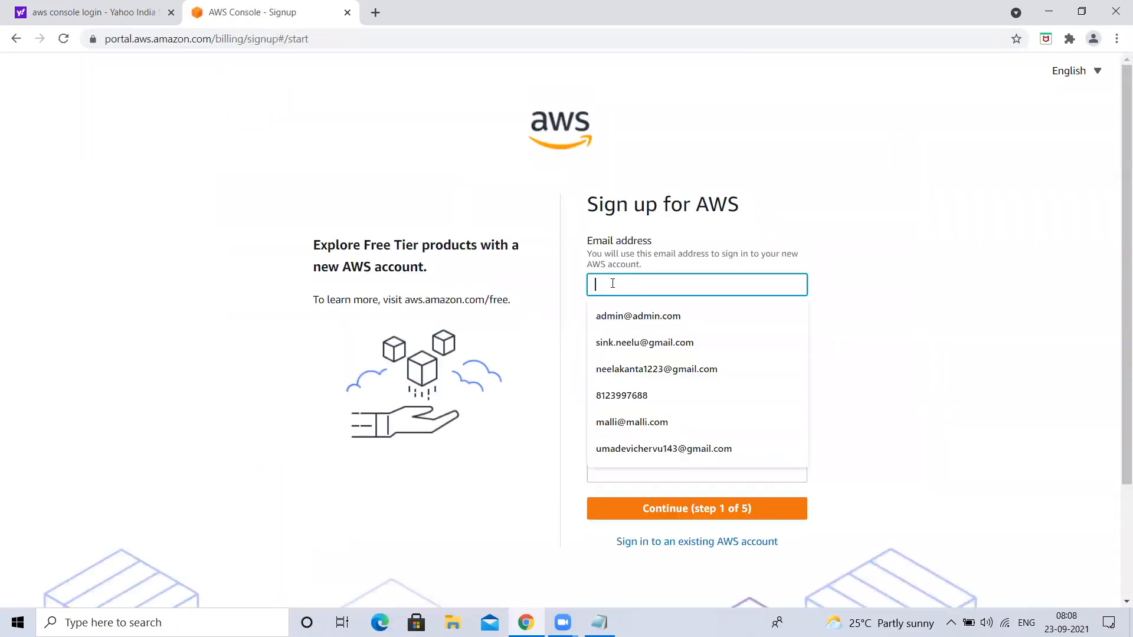
{"action": "left_click", "coordinate": [326, 262]}
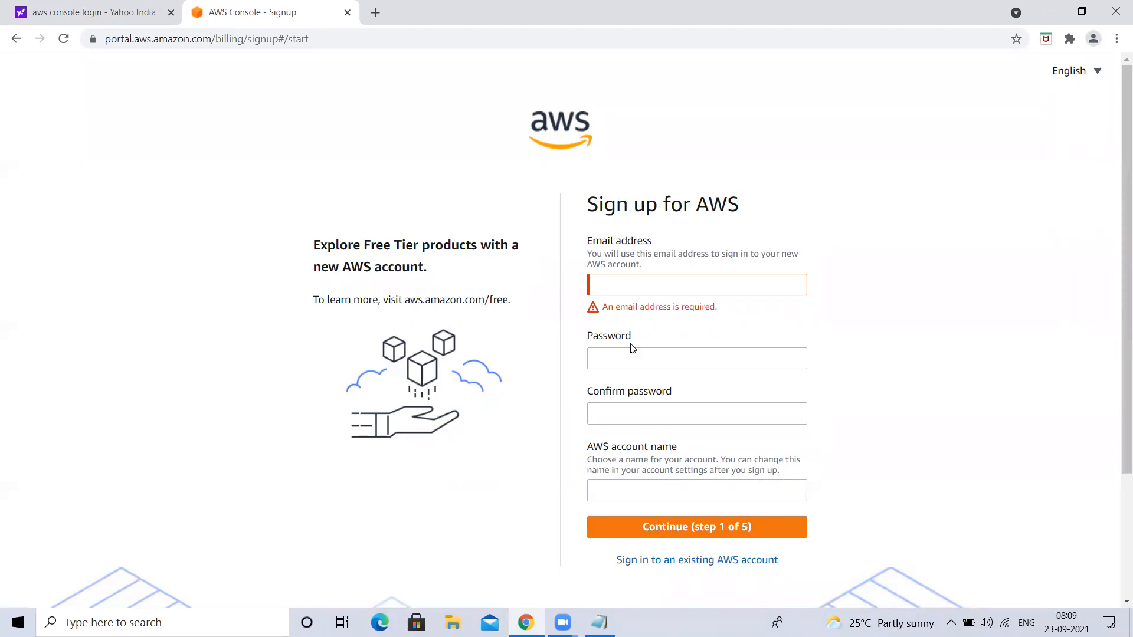
{"action": "left_click", "coordinate": [610, 284]}
{"action": "left_click", "coordinate": [422, 318]}
{"action": "left_click", "coordinate": [598, 612]}
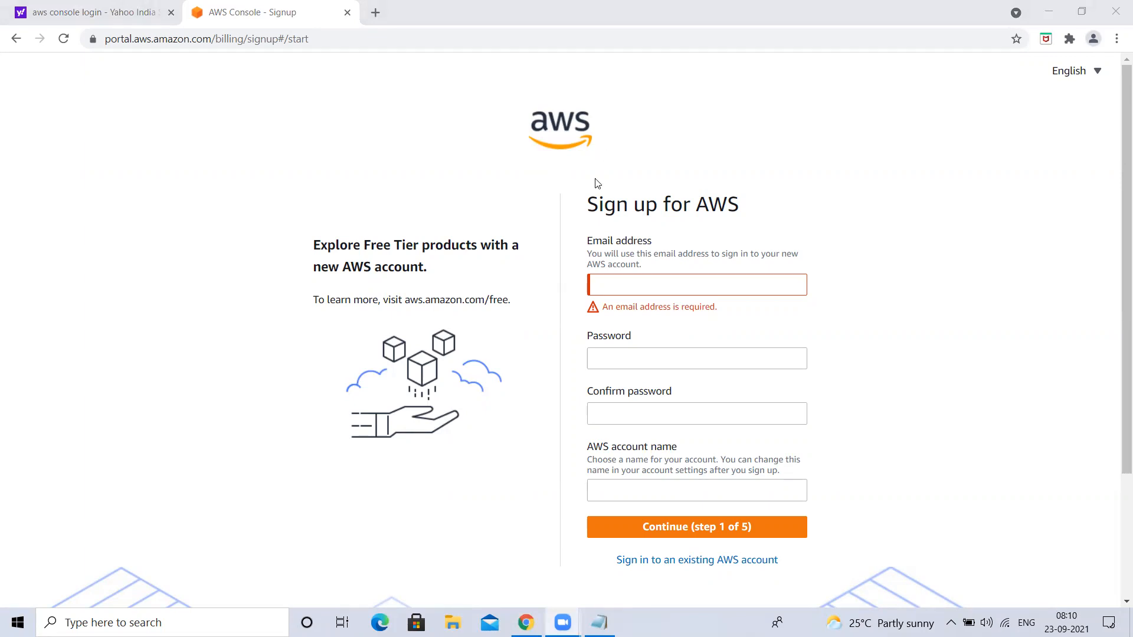
Step: Paste the saved email address into the Email address field and check it
{"action": "left_click", "coordinate": [615, 289]}
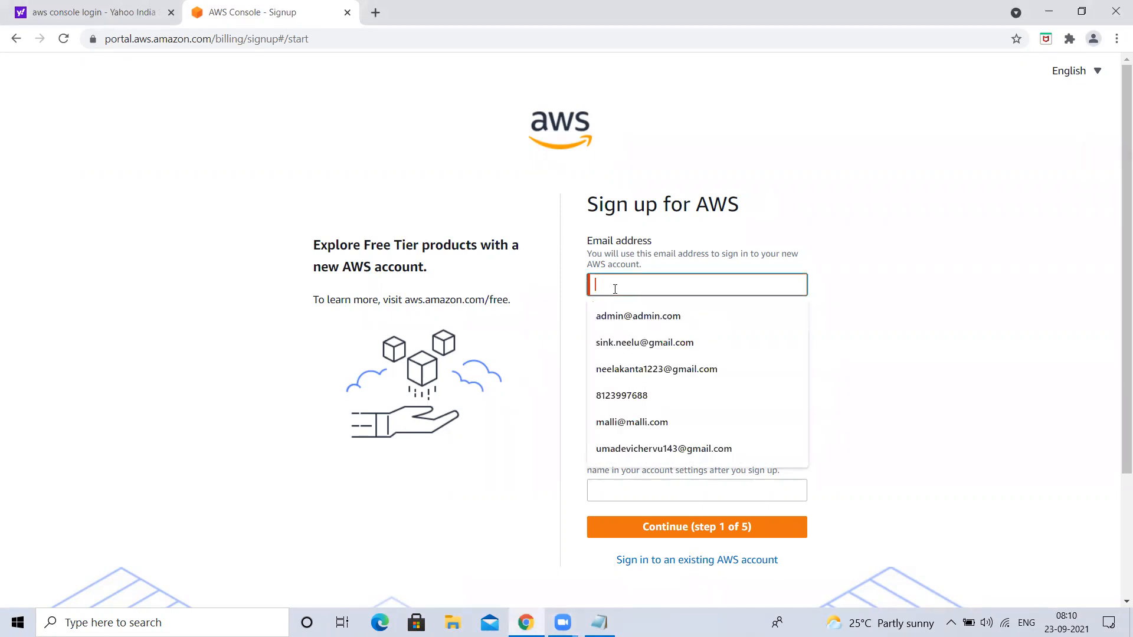
{"action": "key", "text": "ctrl+v"}
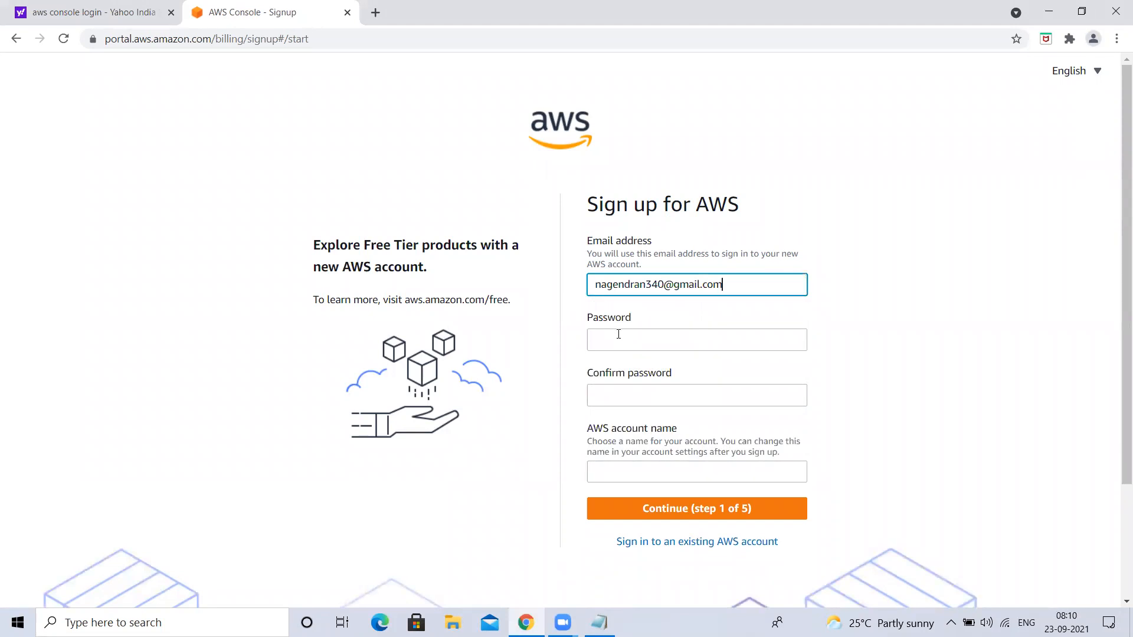
{"action": "left_click", "coordinate": [462, 161]}
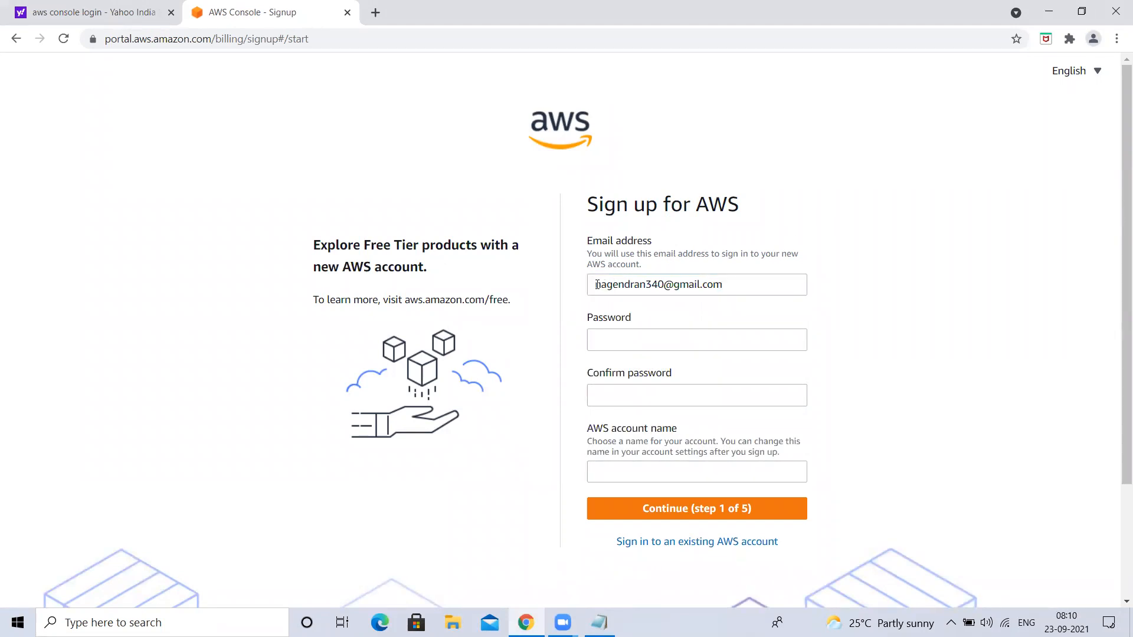
{"action": "left_click_drag", "start_coordinate": [593, 285], "coordinate": [754, 285]}
{"action": "left_click", "coordinate": [798, 203]}
{"action": "left_click_drag", "start_coordinate": [588, 248], "coordinate": [648, 276]}
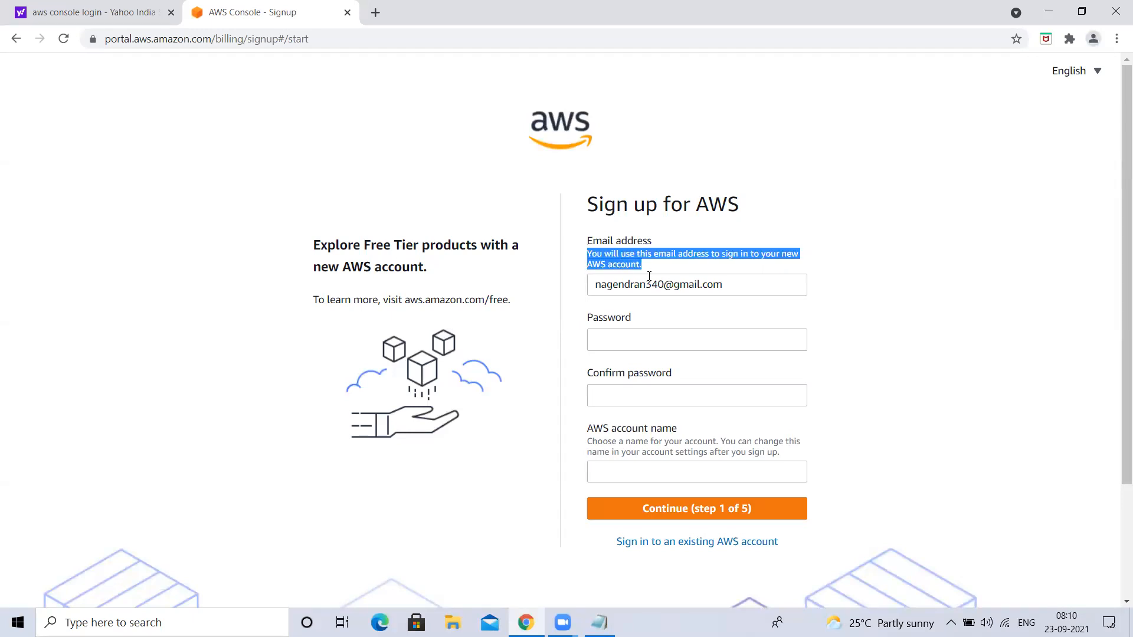
{"action": "left_click", "coordinate": [861, 189]}
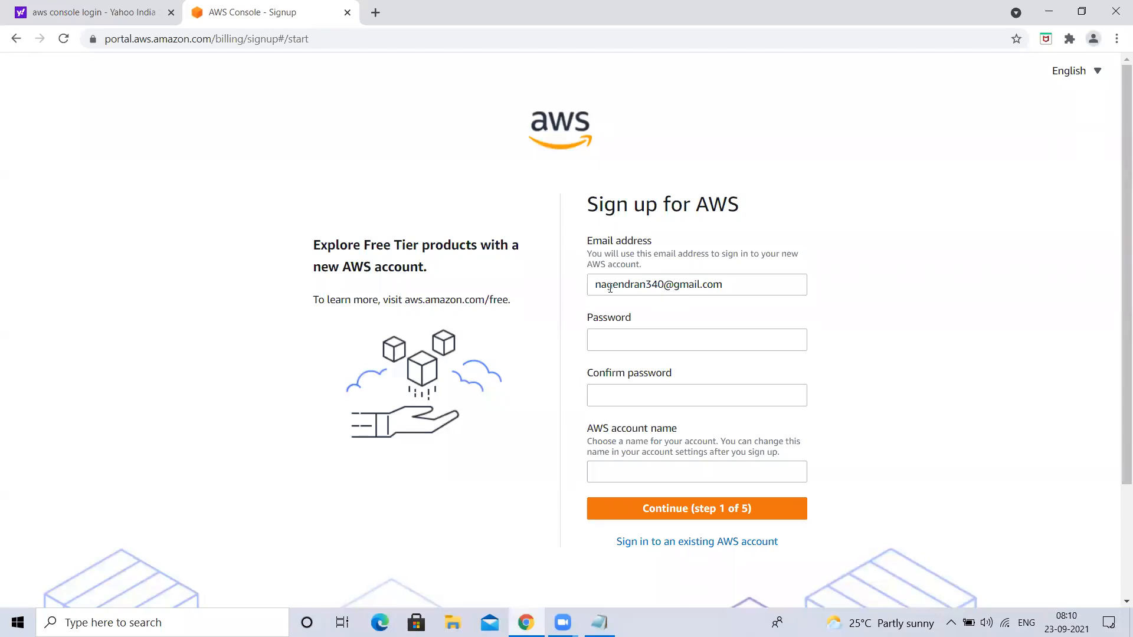
{"action": "left_click_drag", "start_coordinate": [602, 285], "coordinate": [754, 276]}
{"action": "left_click", "coordinate": [758, 275]}
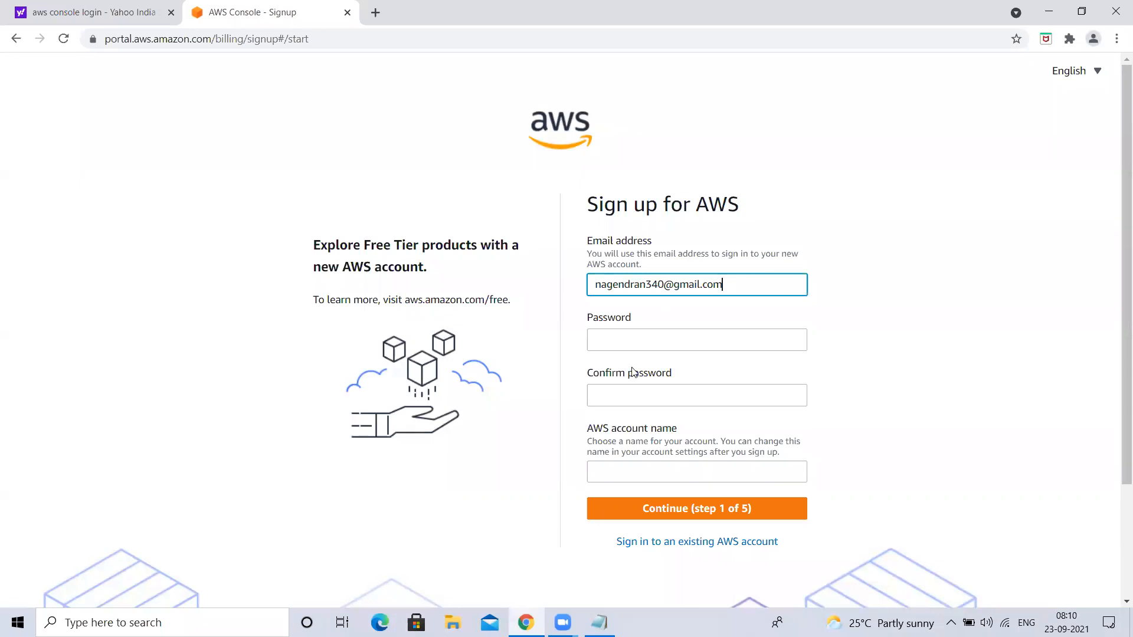
Step: Enter a password that meets all four strength requirements in the Password field
{"action": "left_click", "coordinate": [610, 339]}
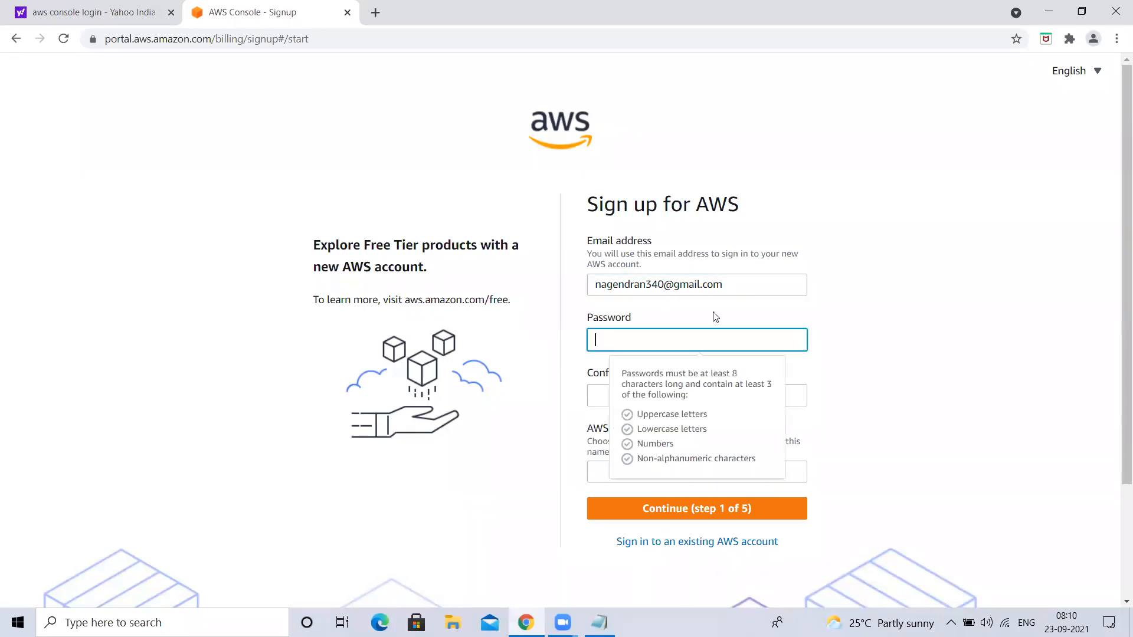
{"action": "left_click", "coordinate": [900, 278]}
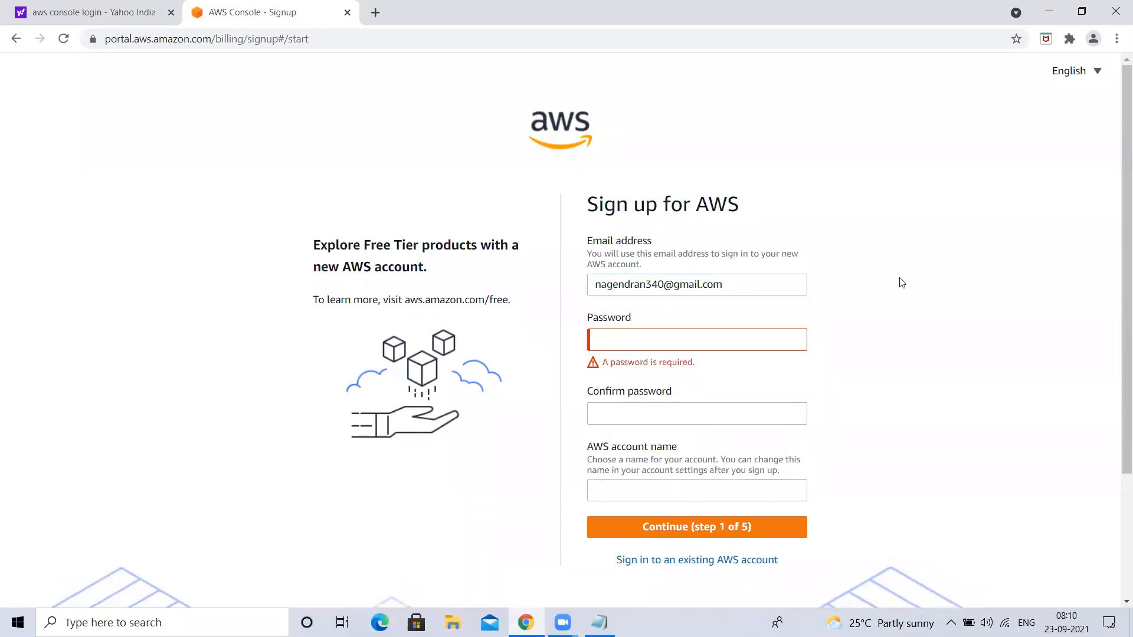
{"action": "left_click", "coordinate": [629, 342]}
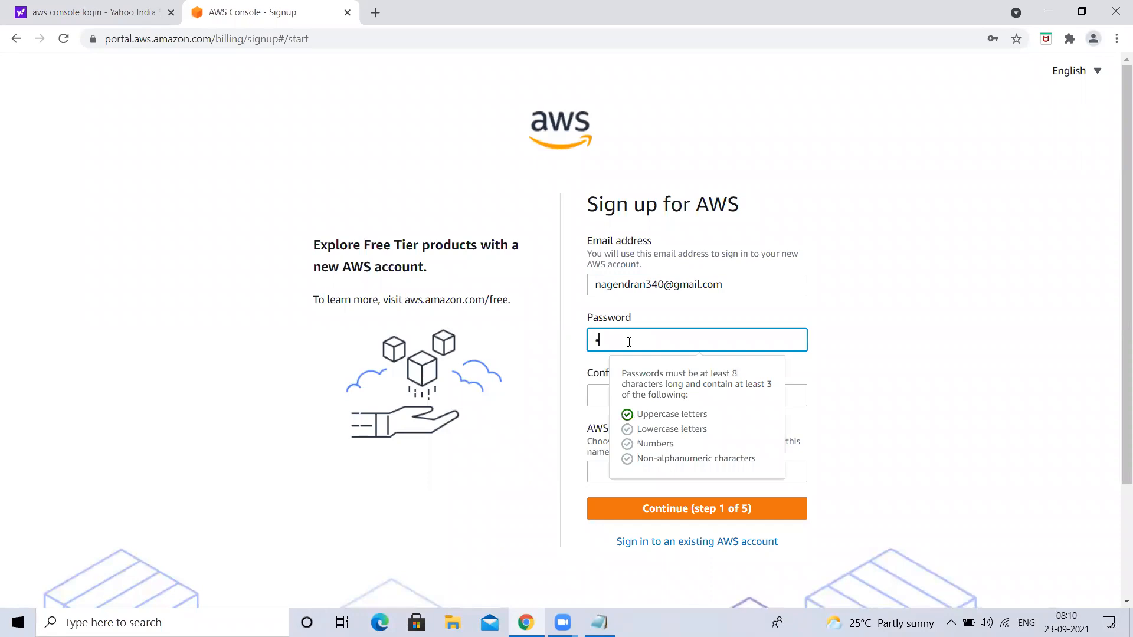
{"action": "left_click", "coordinate": [930, 274]}
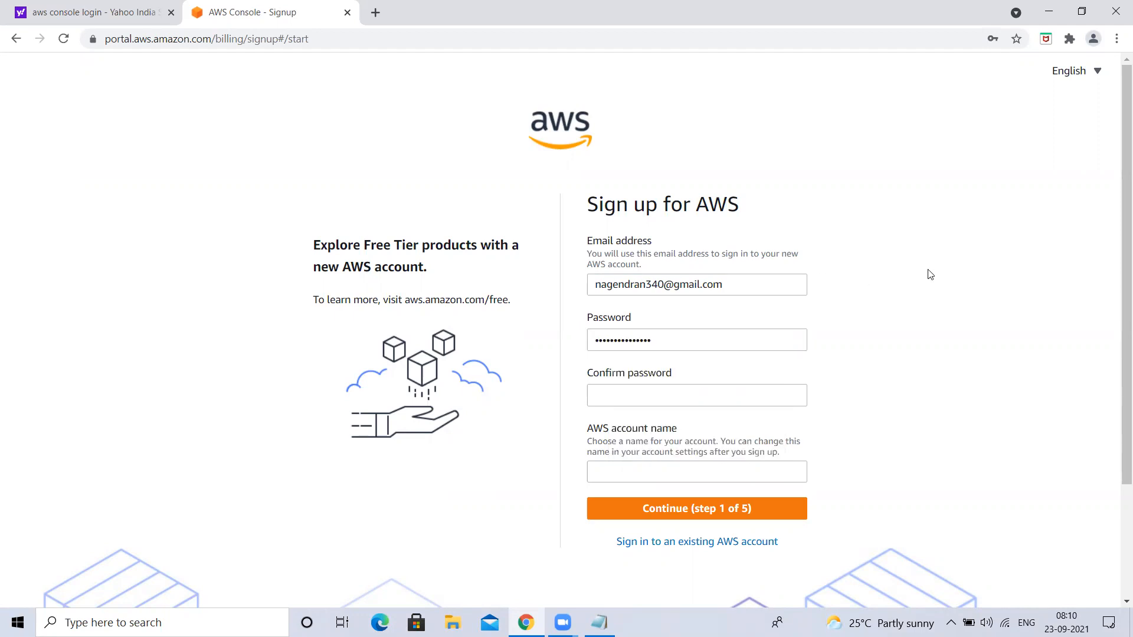
{"action": "left_click", "coordinate": [603, 397]}
Step: Confirm the password and paste the copied name as the AWS account name
{"action": "type", "text": "N"}
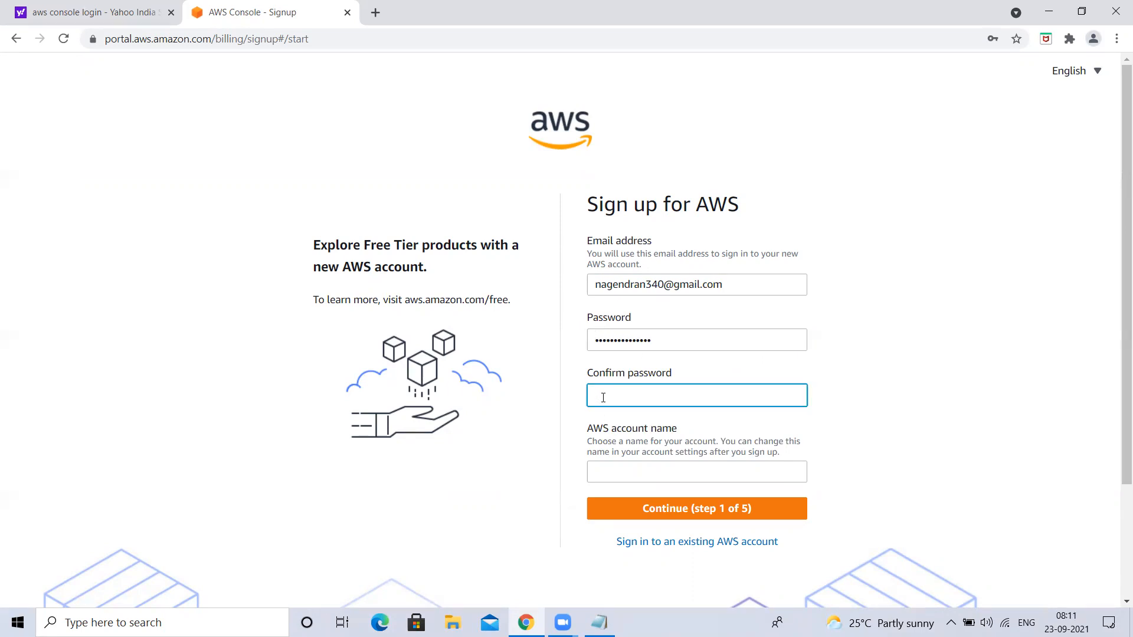
{"action": "type", "text": "Nagendran••••"}
{"action": "left_click", "coordinate": [635, 472]}
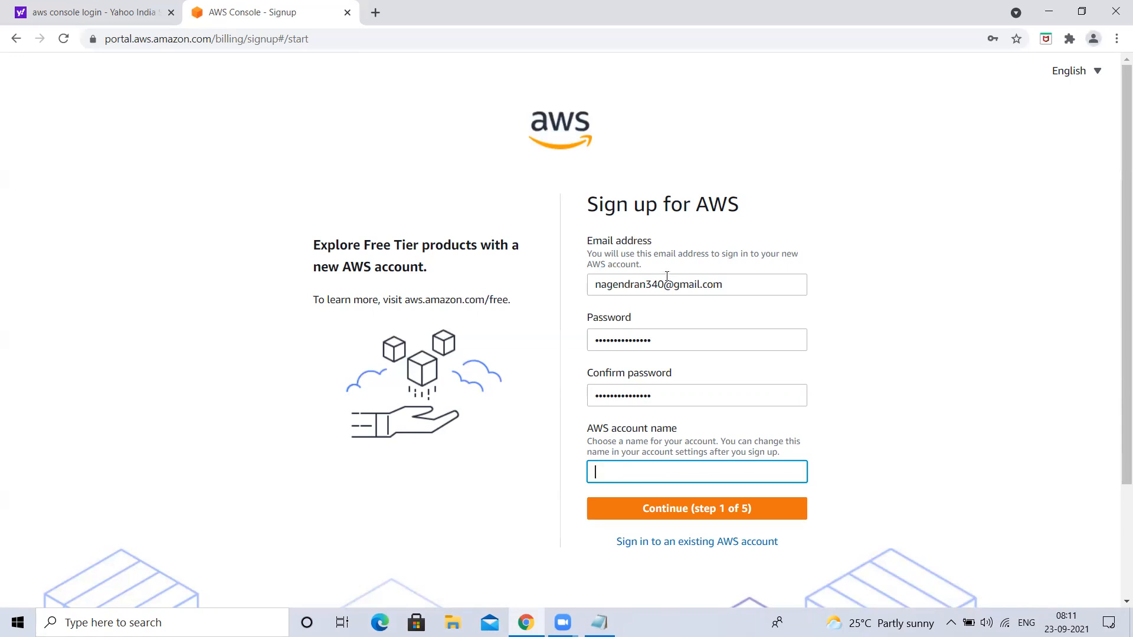
{"action": "left_click_drag", "start_coordinate": [663, 285], "coordinate": [587, 283]}
{"action": "key", "text": "ctrl+c"}
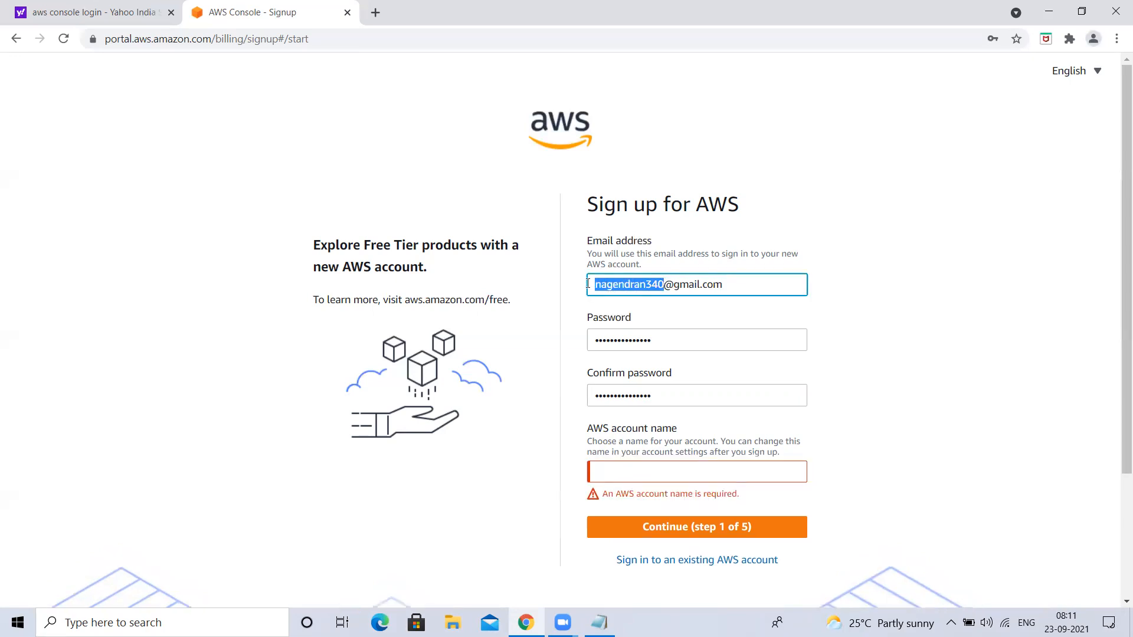
{"action": "left_click", "coordinate": [612, 469]}
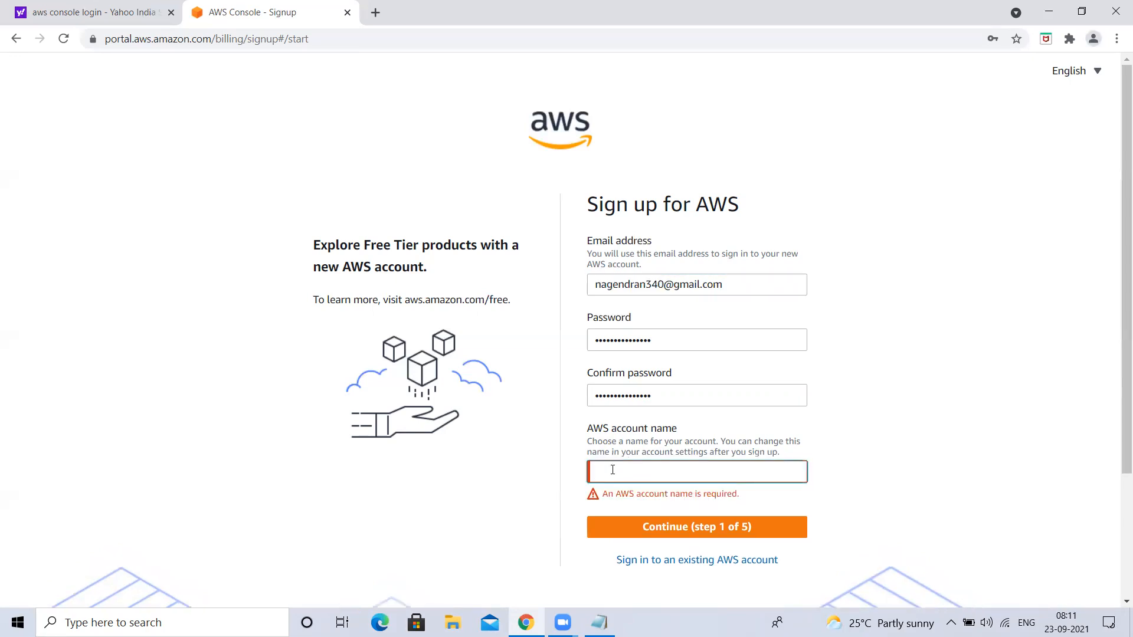
{"action": "key", "text": "ctrl+v"}
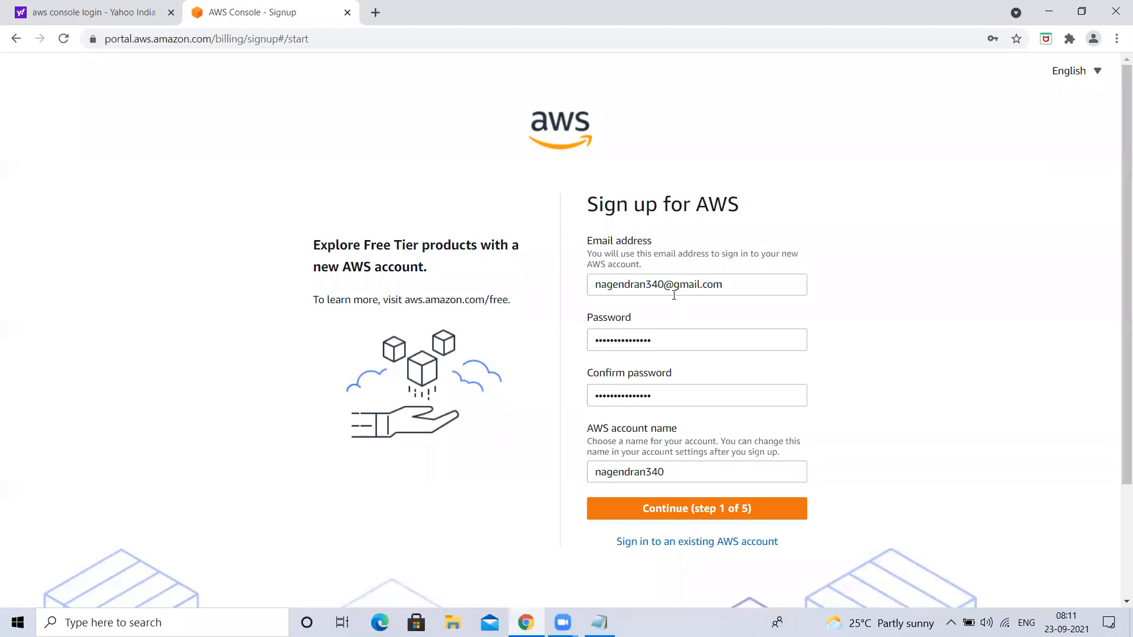
Step: Review the email address and continue from step 1 to Contact Information
{"action": "left_click_drag", "start_coordinate": [664, 284], "coordinate": [573, 284]}
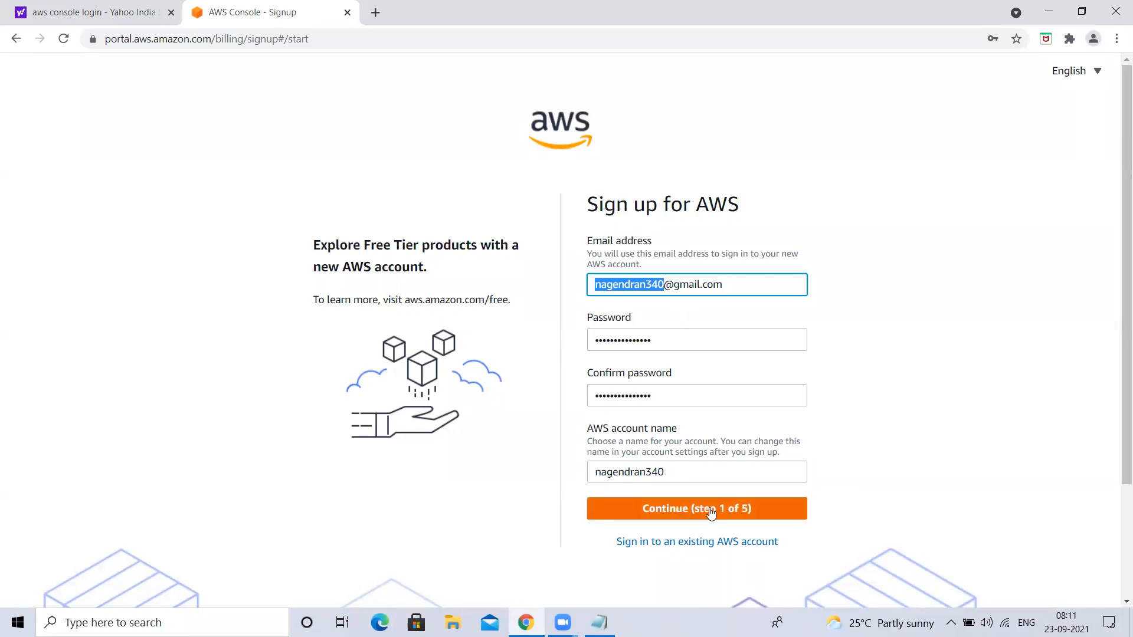
{"action": "left_click", "coordinate": [879, 184]}
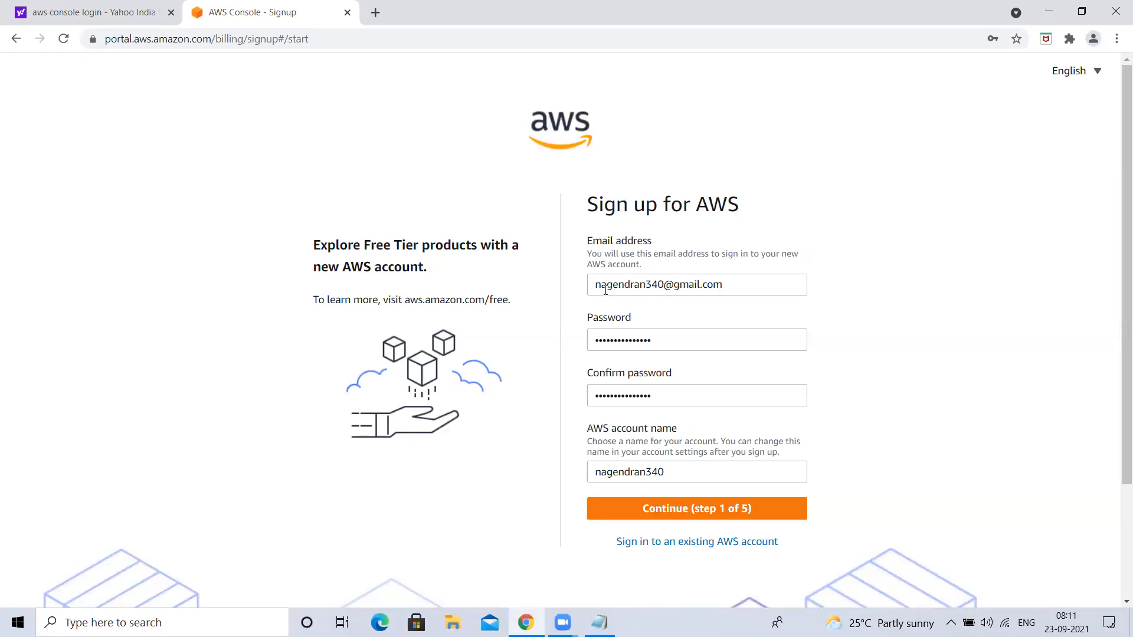
{"action": "left_click_drag", "start_coordinate": [594, 285], "coordinate": [748, 305]}
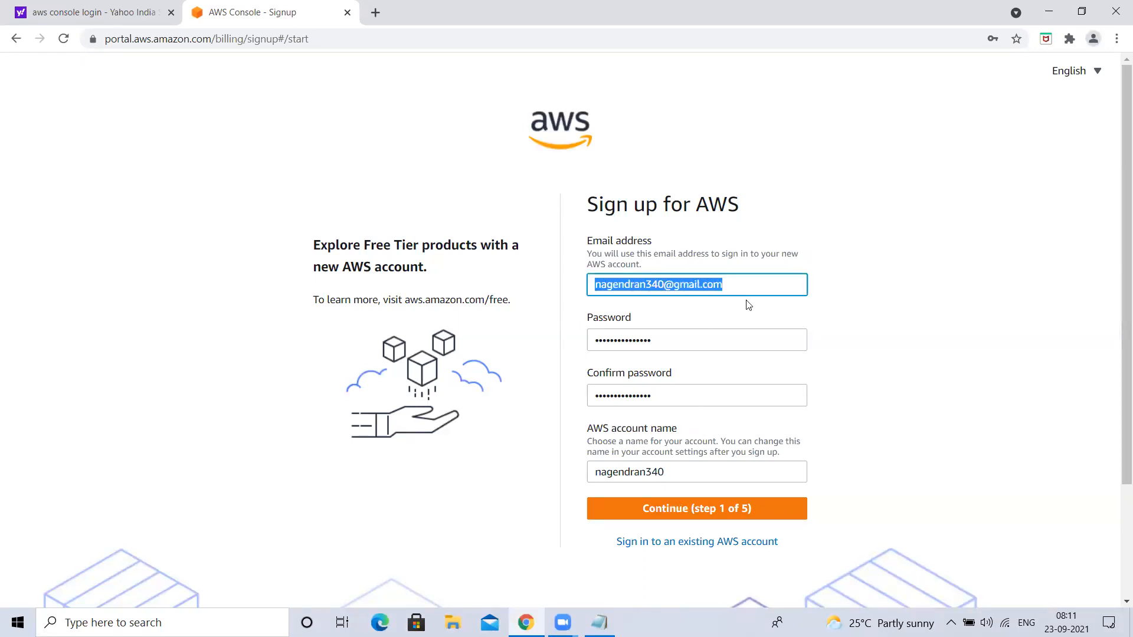
{"action": "left_click", "coordinate": [897, 286]}
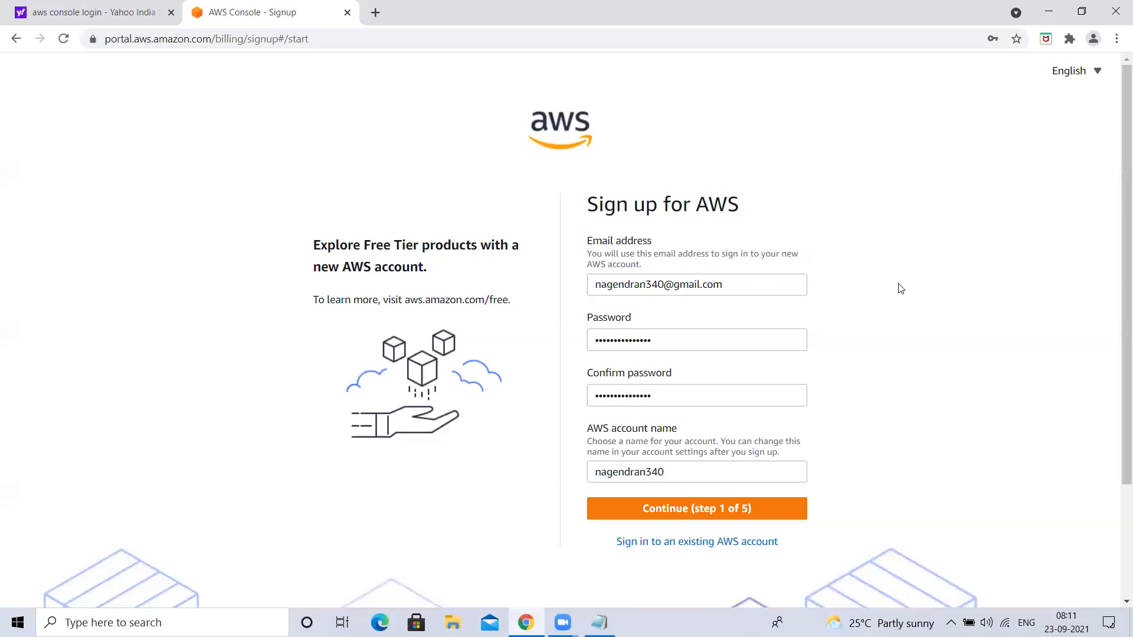
{"action": "left_click", "coordinate": [712, 519]}
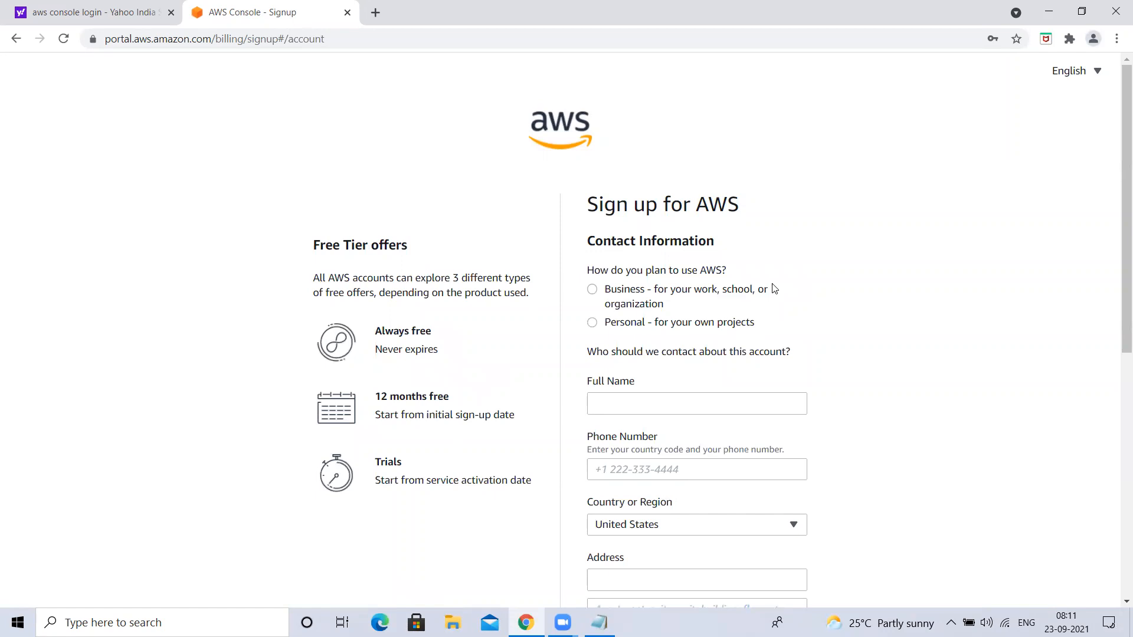
Step: Choose Personal use and enter the contact's full name
{"action": "scroll", "coordinate": [771, 288], "scroll_direction": "down", "scroll_amount": 1}
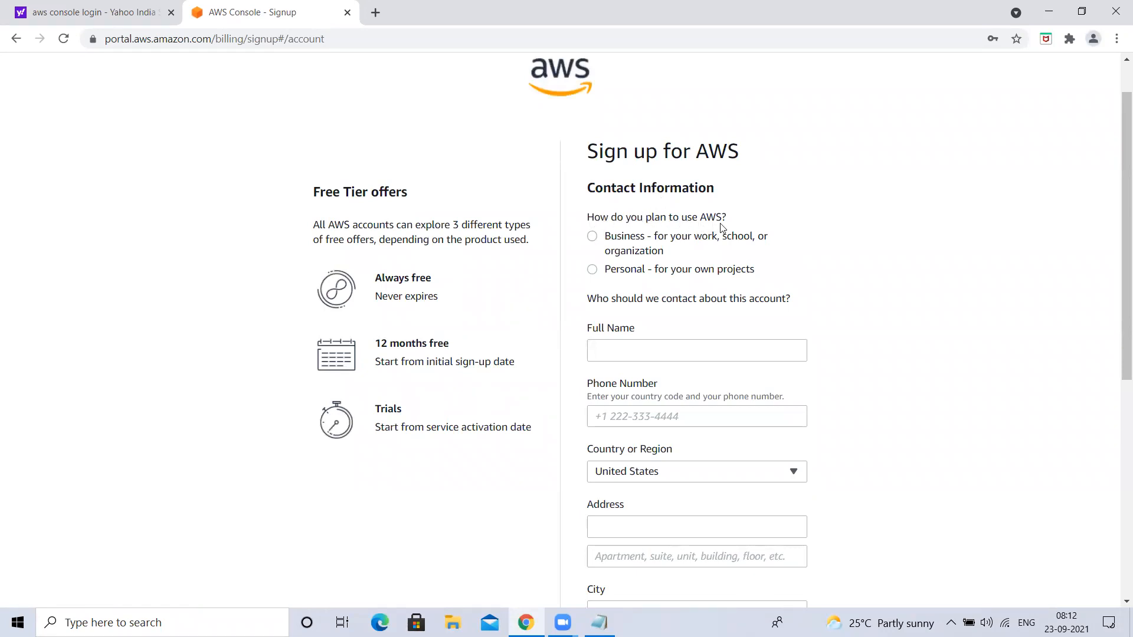
{"action": "left_click", "coordinate": [592, 270]}
{"action": "scroll", "coordinate": [602, 293], "scroll_direction": "down", "scroll_amount": 7}
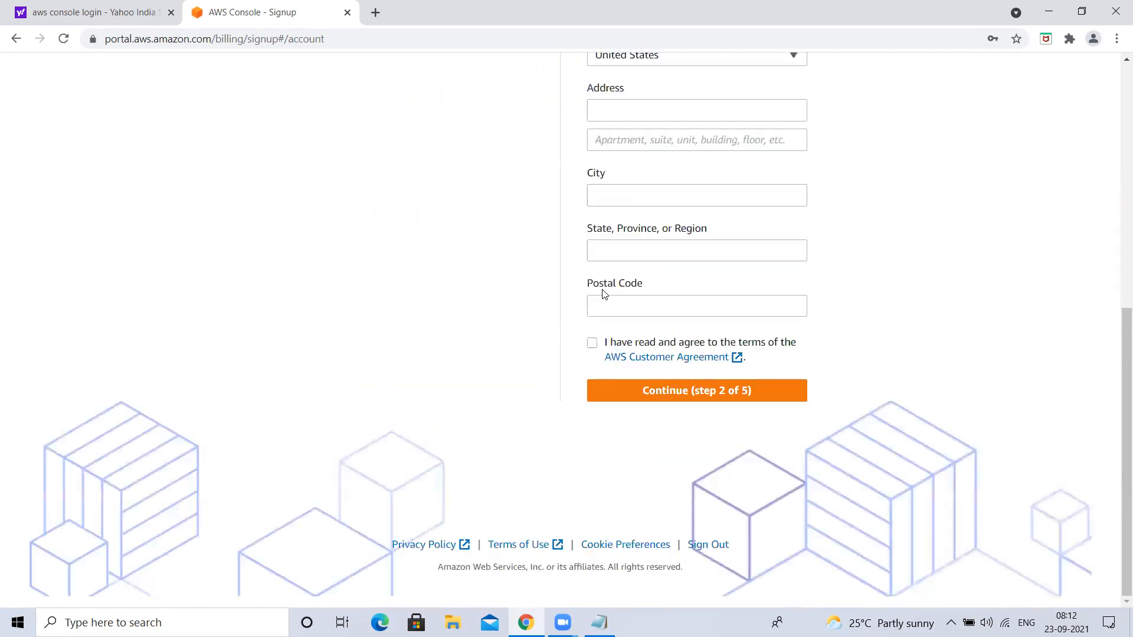
{"action": "scroll", "coordinate": [508, 294], "scroll_direction": "up", "scroll_amount": 8}
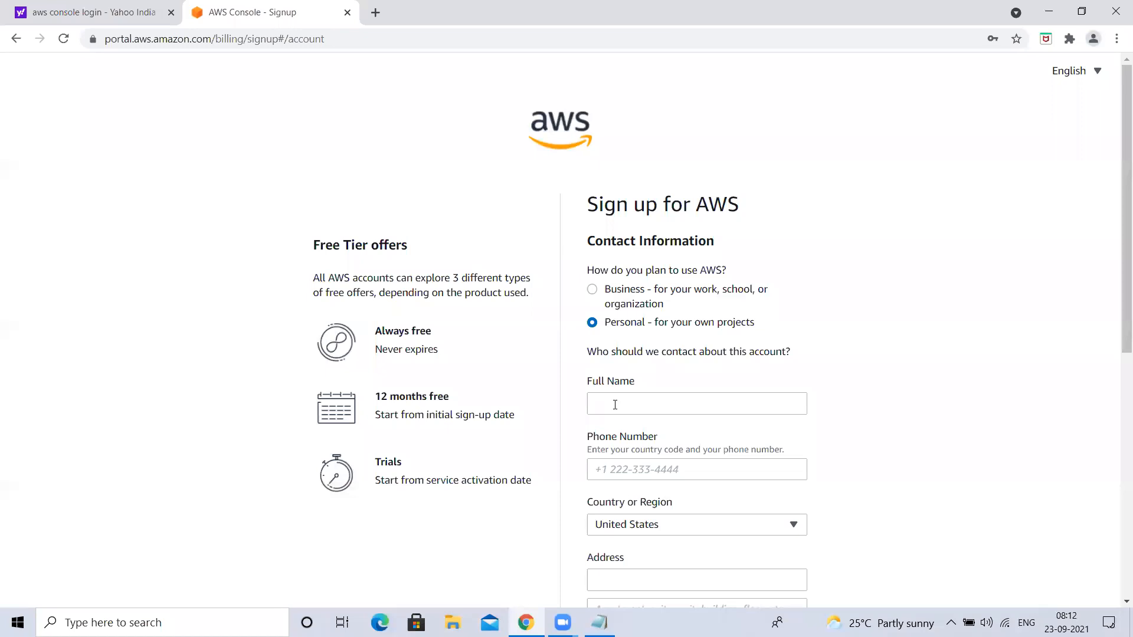
{"action": "left_click", "coordinate": [622, 406]}
{"action": "type", "text": "Nagendra"}
Step: Enter the contact's phone number with the +91 country code
{"action": "left_click", "coordinate": [597, 470]}
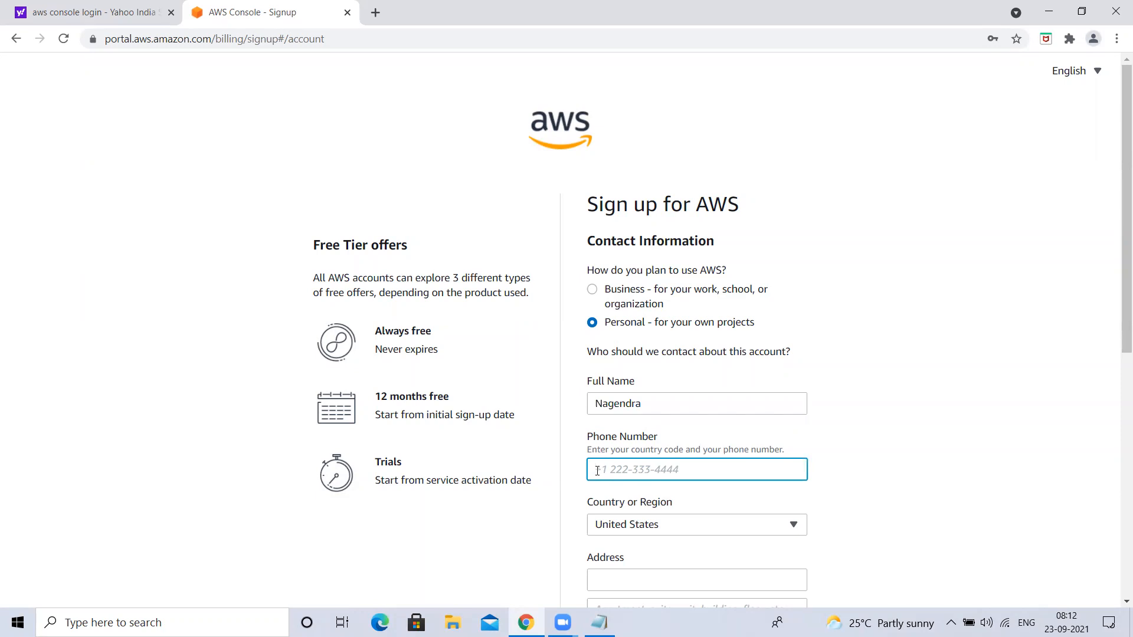
{"action": "left_click", "coordinate": [914, 434]}
{"action": "left_click_drag", "start_coordinate": [596, 468], "coordinate": [624, 469]}
{"action": "left_click", "coordinate": [932, 366]}
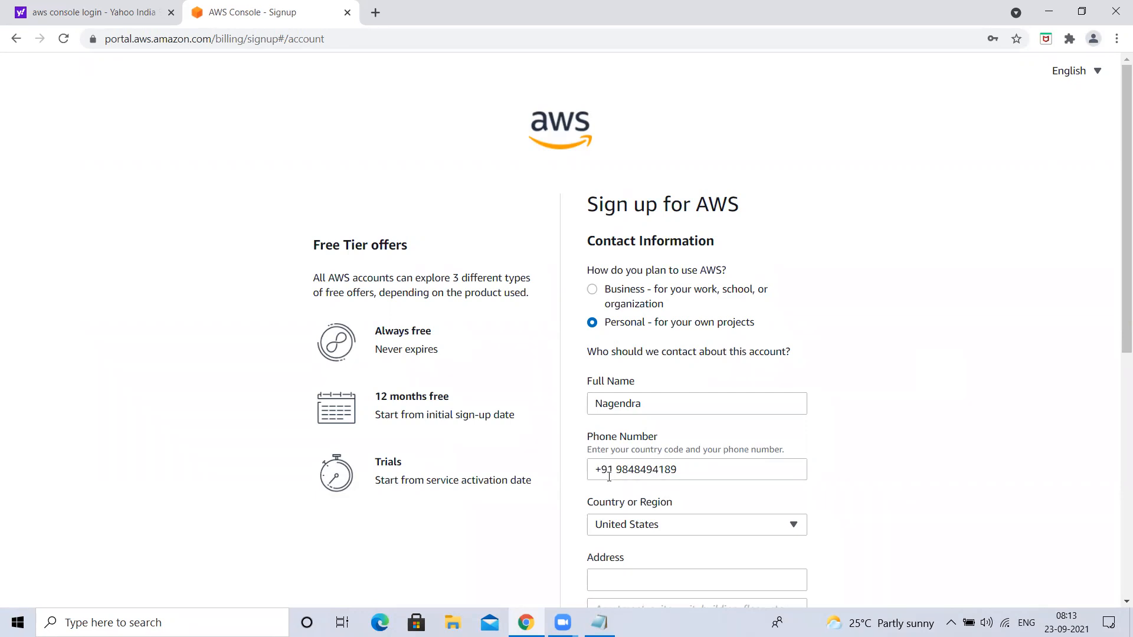
{"action": "scroll", "coordinate": [809, 448], "scroll_direction": "down", "scroll_amount": 2}
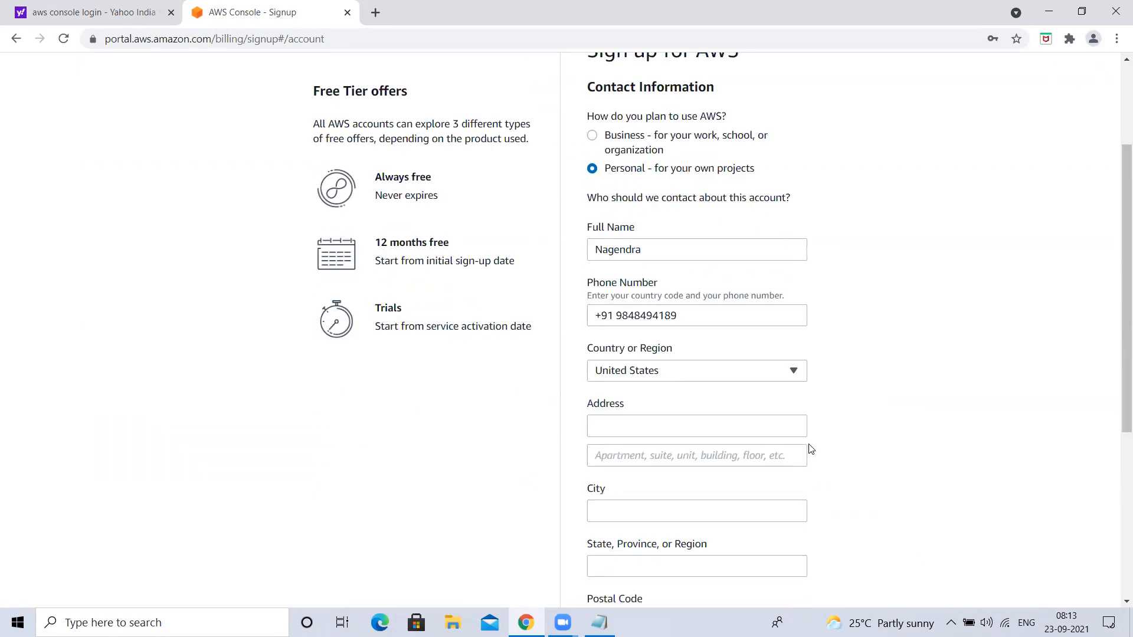
Step: Set the country to India
{"action": "left_click", "coordinate": [626, 370]}
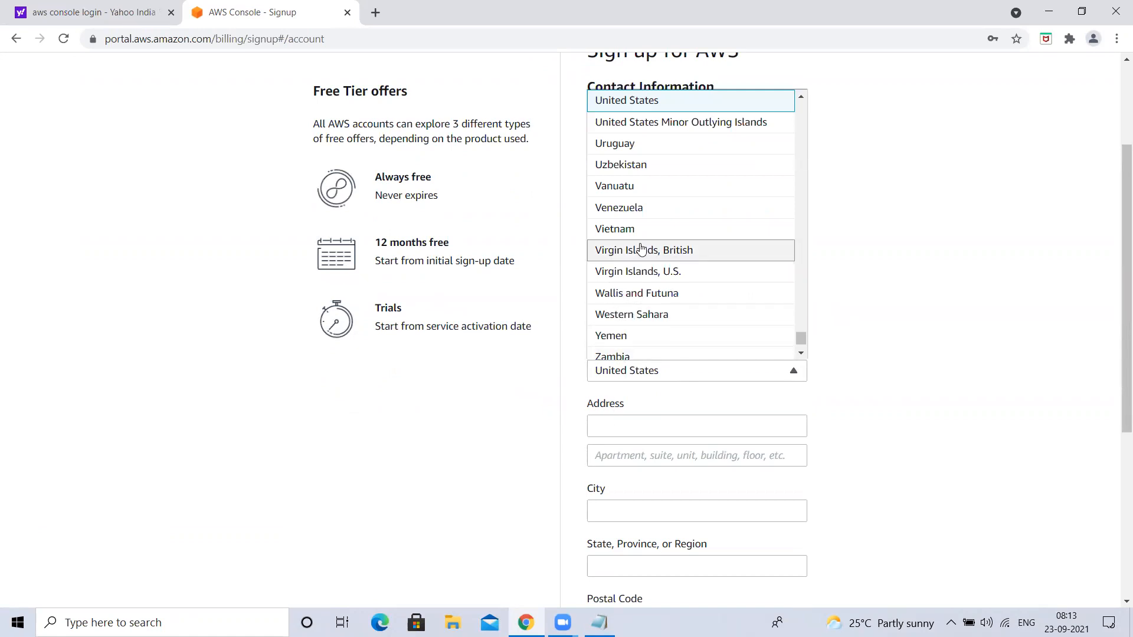
{"action": "key", "text": "i"}
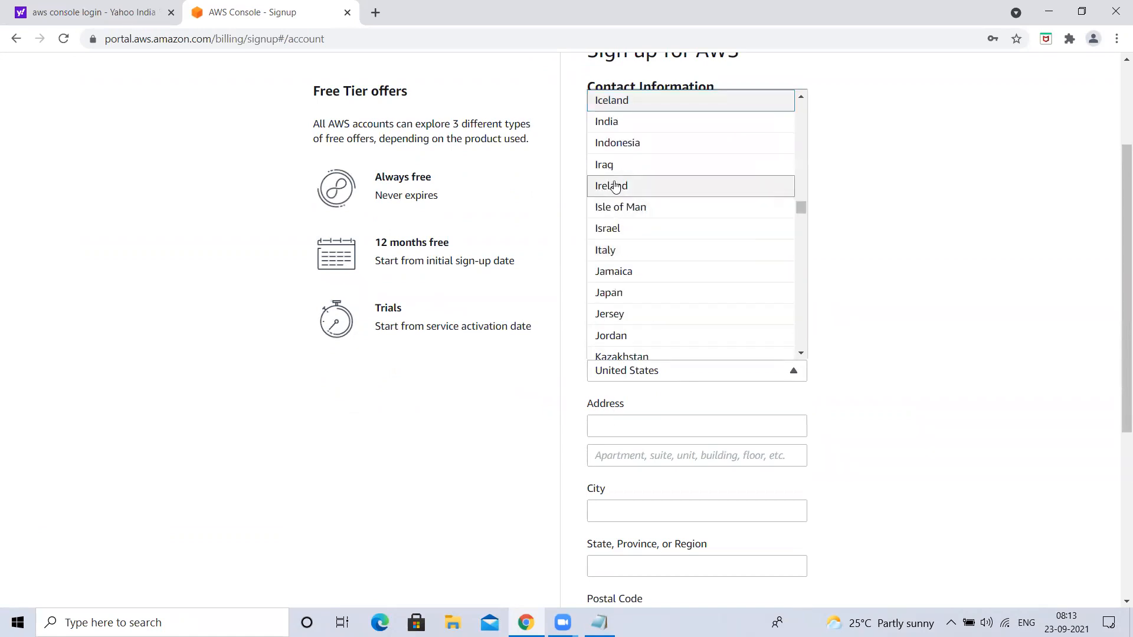
{"action": "left_click", "coordinate": [606, 123]}
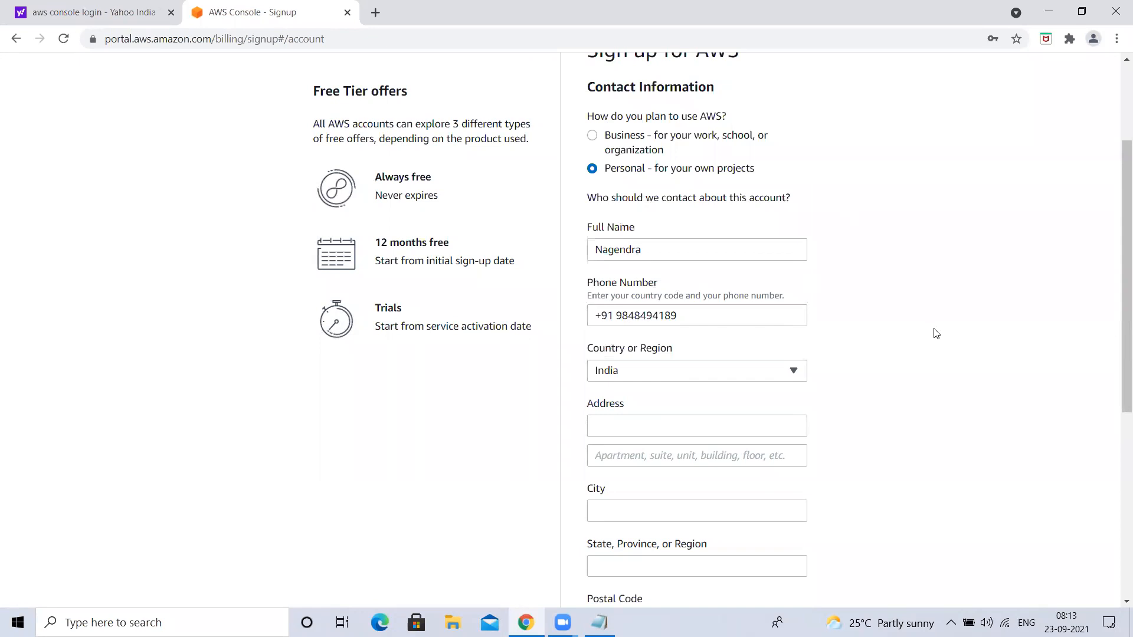
{"action": "scroll", "coordinate": [531, 153], "scroll_direction": "up", "scroll_amount": 1}
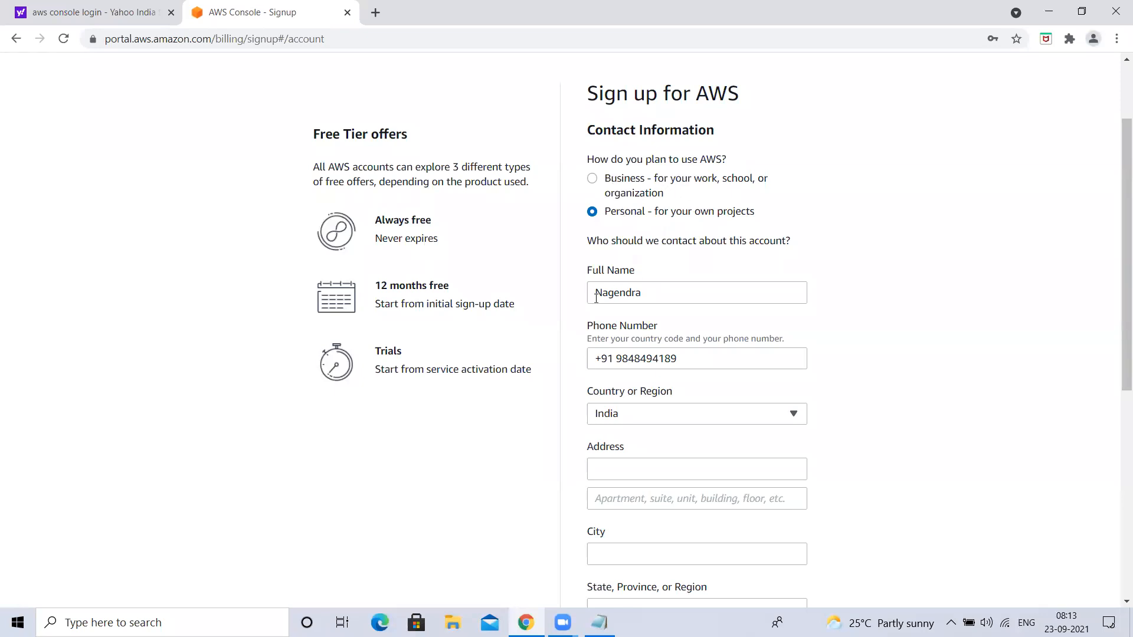
{"action": "scroll", "coordinate": [664, 362], "scroll_direction": "down", "scroll_amount": 2}
Step: Enter the street address in both address lines
{"action": "left_click", "coordinate": [606, 364]}
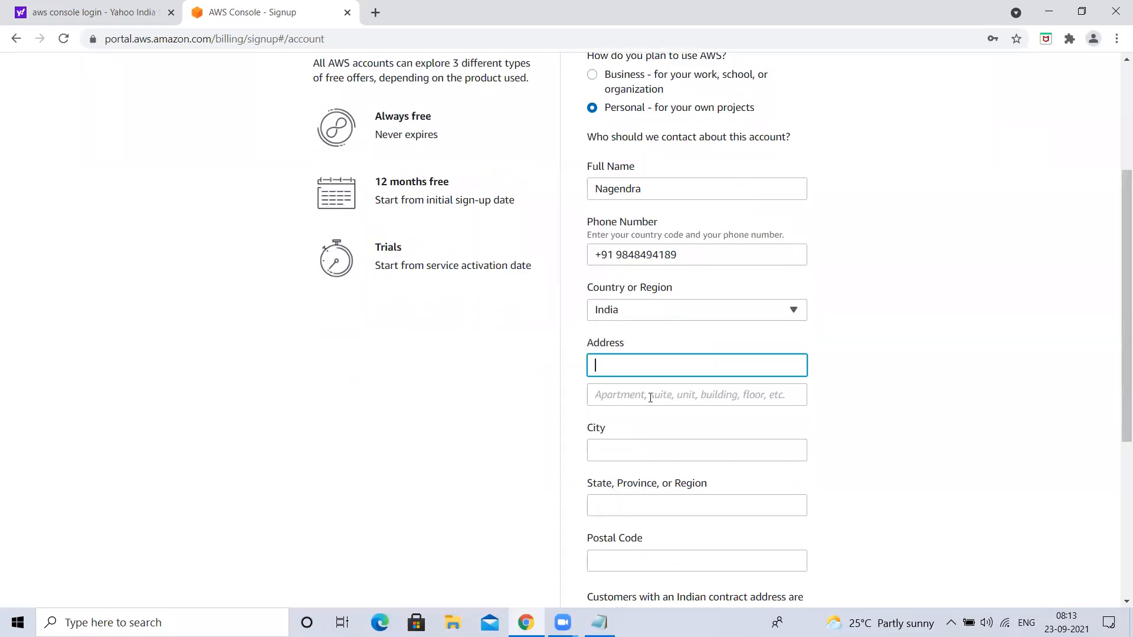
{"action": "type", "text": "Marathahalli"}
{"action": "key", "text": "ctrl+a"}
{"action": "key", "text": "ctrl+c"}
{"action": "left_click", "coordinate": [643, 389]}
{"action": "key", "text": "ctrl+v"}
Step: Fill in the city, state and postal code, correcting the postal code's last two digits
{"action": "left_click", "coordinate": [611, 450]}
{"action": "type", "text": "Bangalore"}
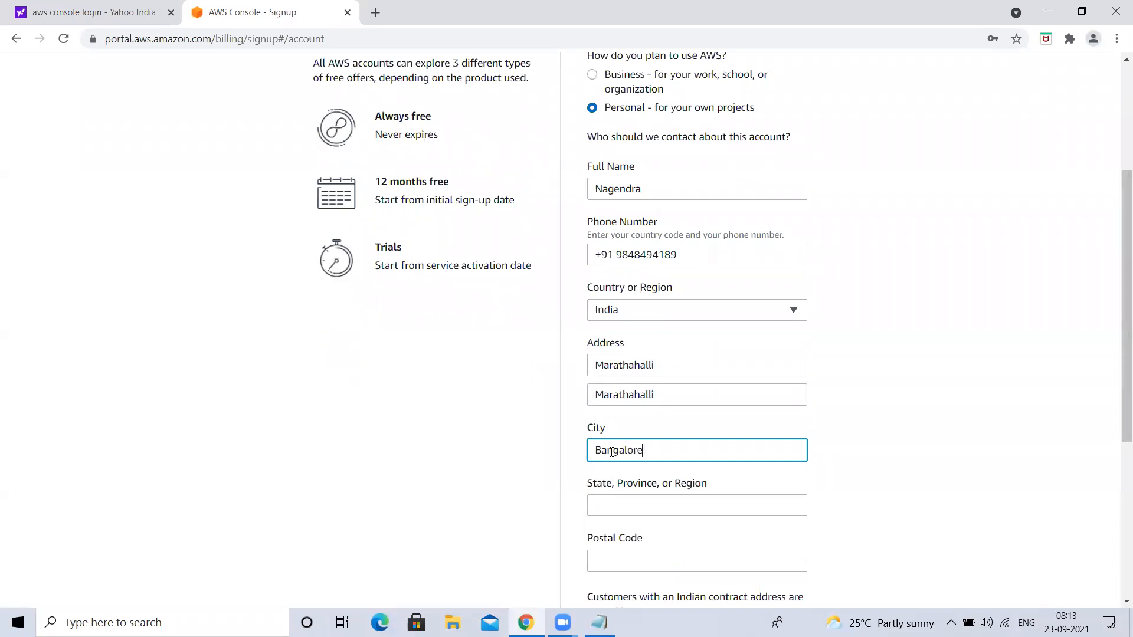
{"action": "left_click", "coordinate": [608, 500]}
{"action": "type", "text": "Karnataka"}
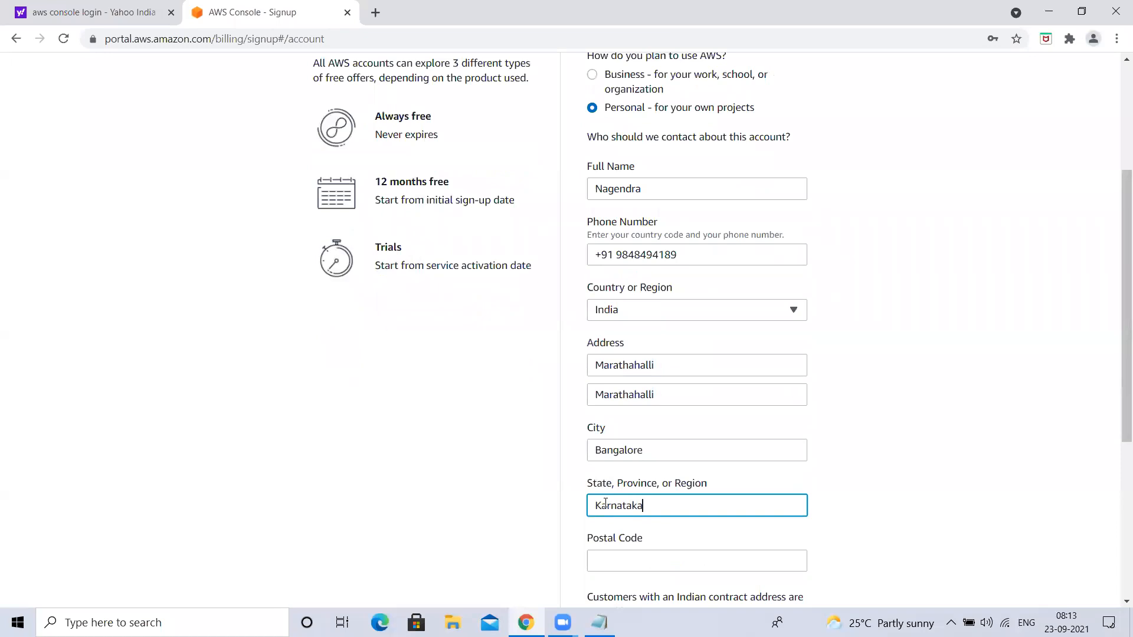
{"action": "left_click", "coordinate": [607, 557]}
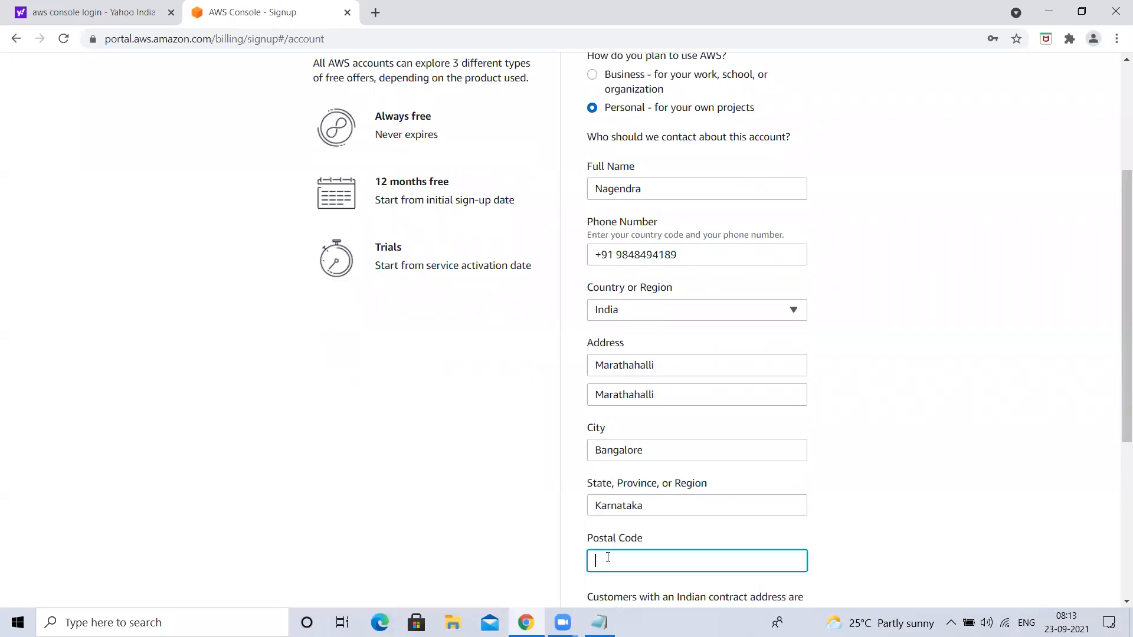
{"action": "type", "text": "560045"}
{"action": "scroll", "coordinate": [424, 481], "scroll_direction": "down", "scroll_amount": 3}
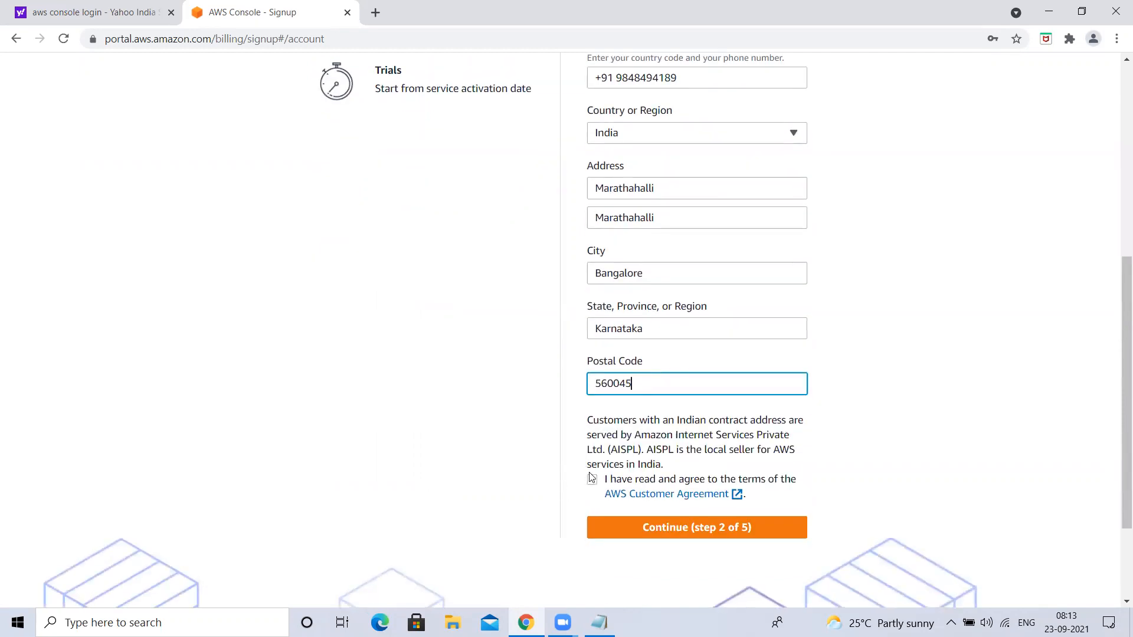
{"action": "key", "text": "BackSpace"}
{"action": "key", "text": "BackSpace"}
{"action": "type", "text": "37"}
{"action": "left_click", "coordinate": [392, 406]}
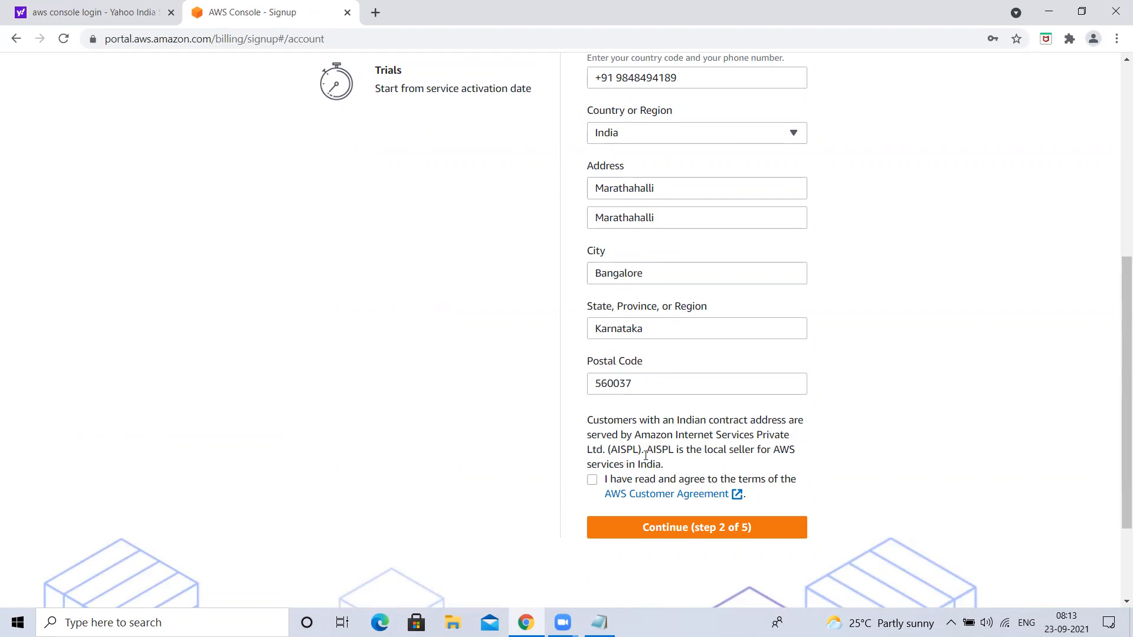
{"action": "scroll", "coordinate": [943, 169], "scroll_direction": "up", "scroll_amount": 4}
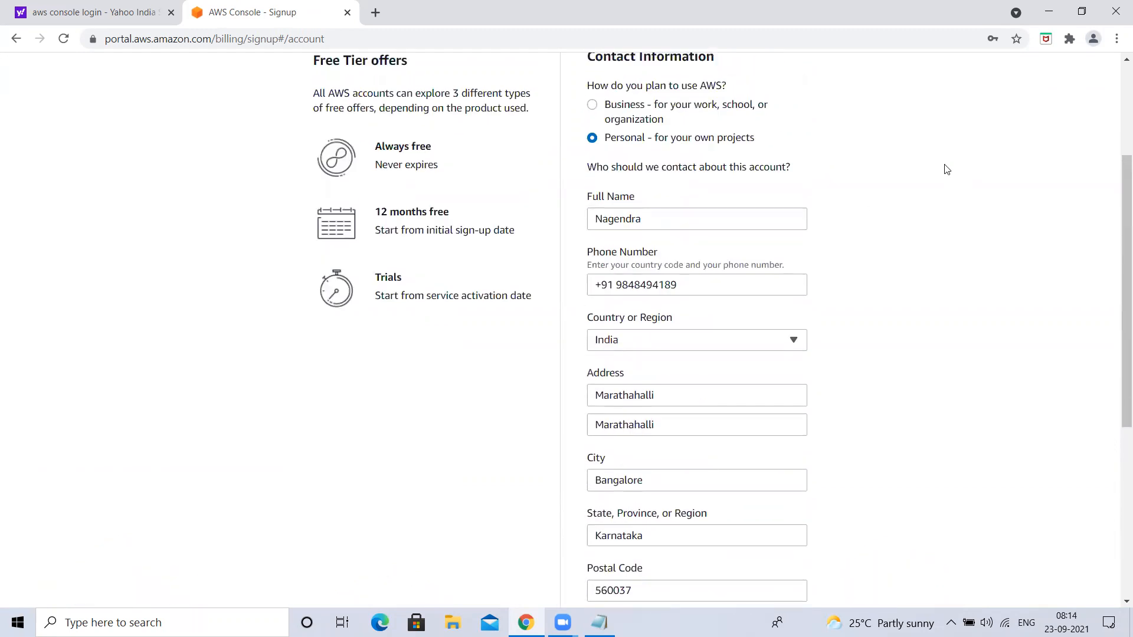
Step: Tick the AWS Customer Agreement checkbox and submit step 2 to reach Billing Information
{"action": "scroll", "coordinate": [944, 170], "scroll_direction": "up", "scroll_amount": 1}
{"action": "scroll", "coordinate": [728, 295], "scroll_direction": "down", "scroll_amount": 1}
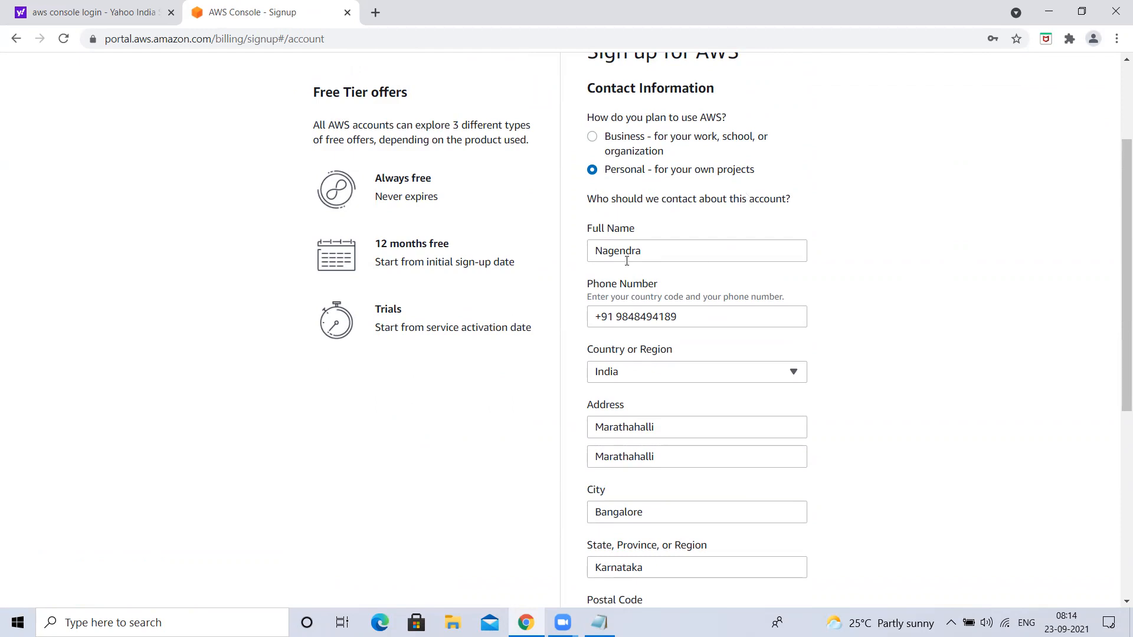
{"action": "scroll", "coordinate": [625, 331], "scroll_direction": "down", "scroll_amount": 1}
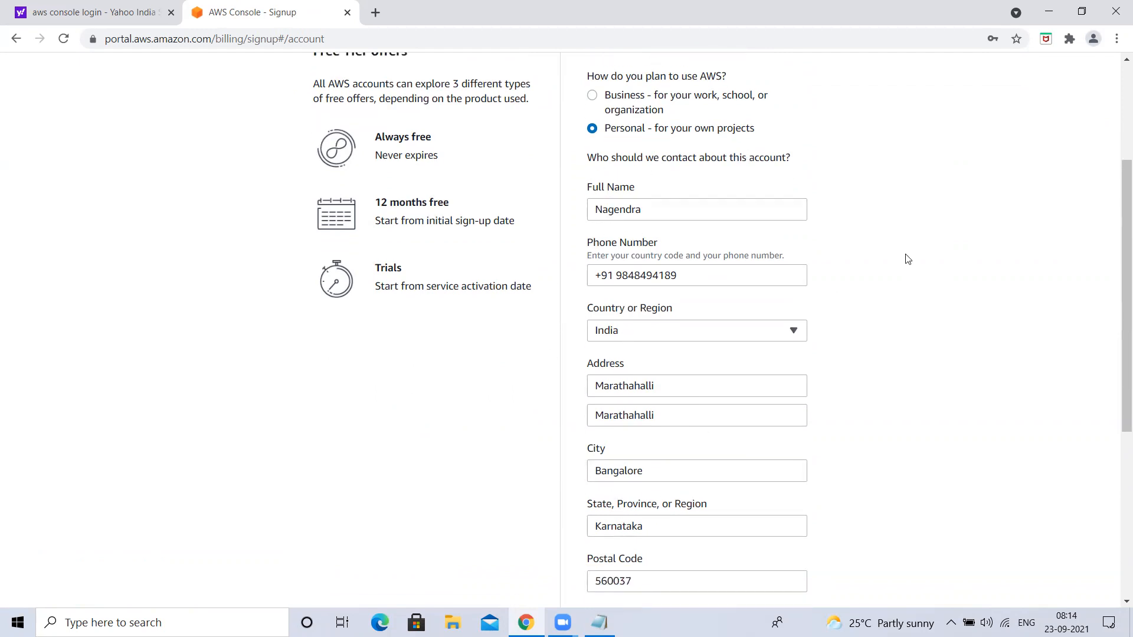
{"action": "scroll", "coordinate": [907, 260], "scroll_direction": "down", "scroll_amount": 3}
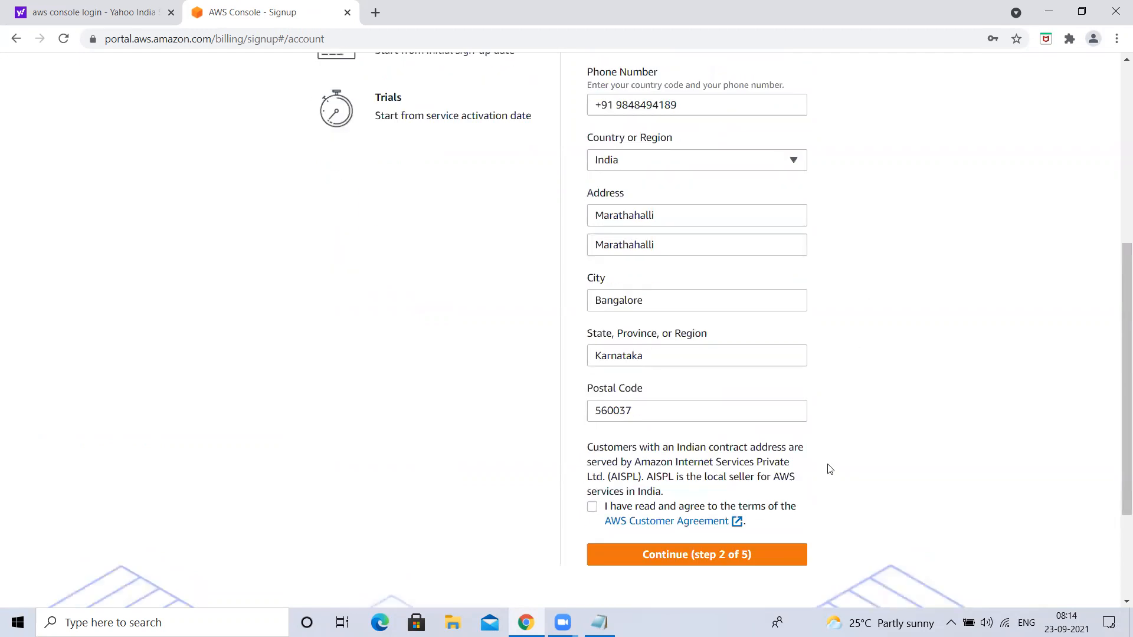
{"action": "left_click", "coordinate": [720, 559]}
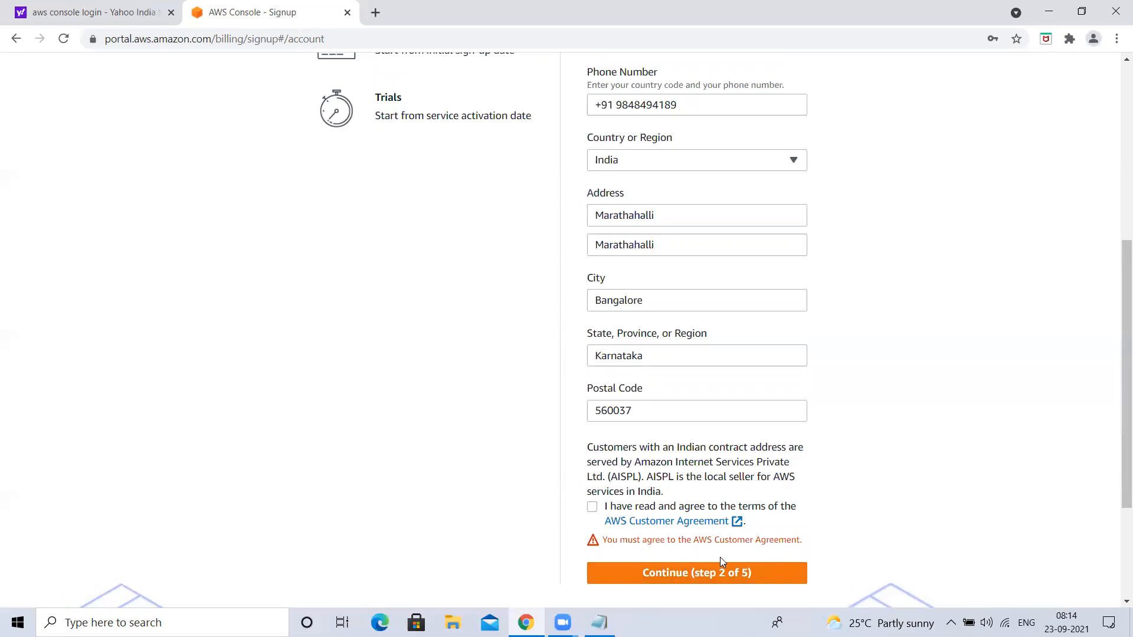
{"action": "left_click", "coordinate": [593, 507]}
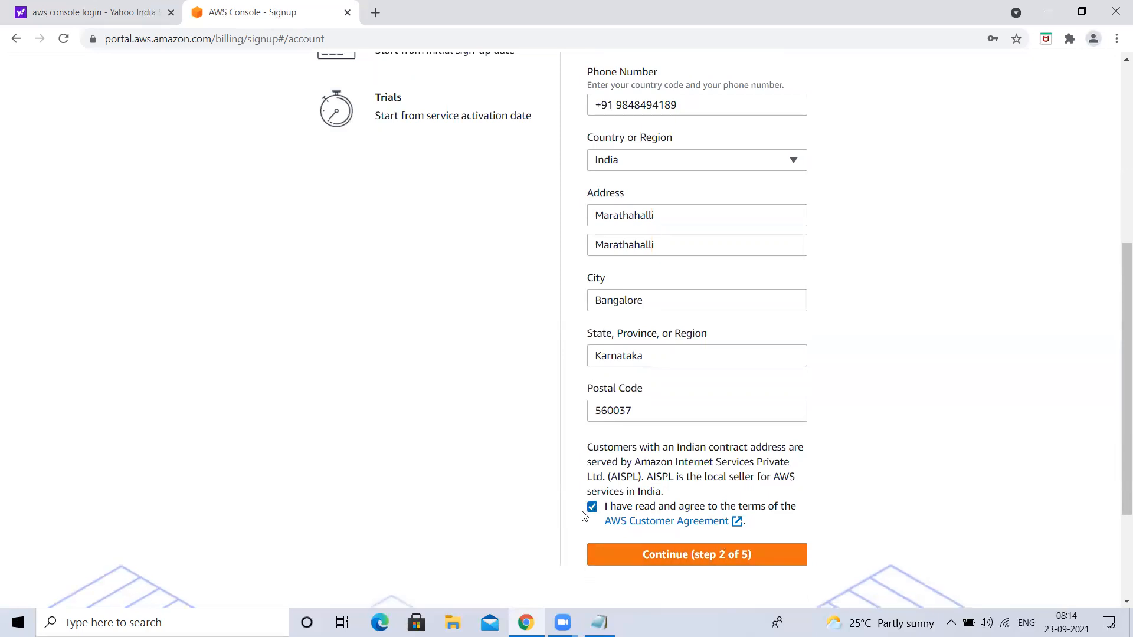
{"action": "left_click", "coordinate": [710, 557]}
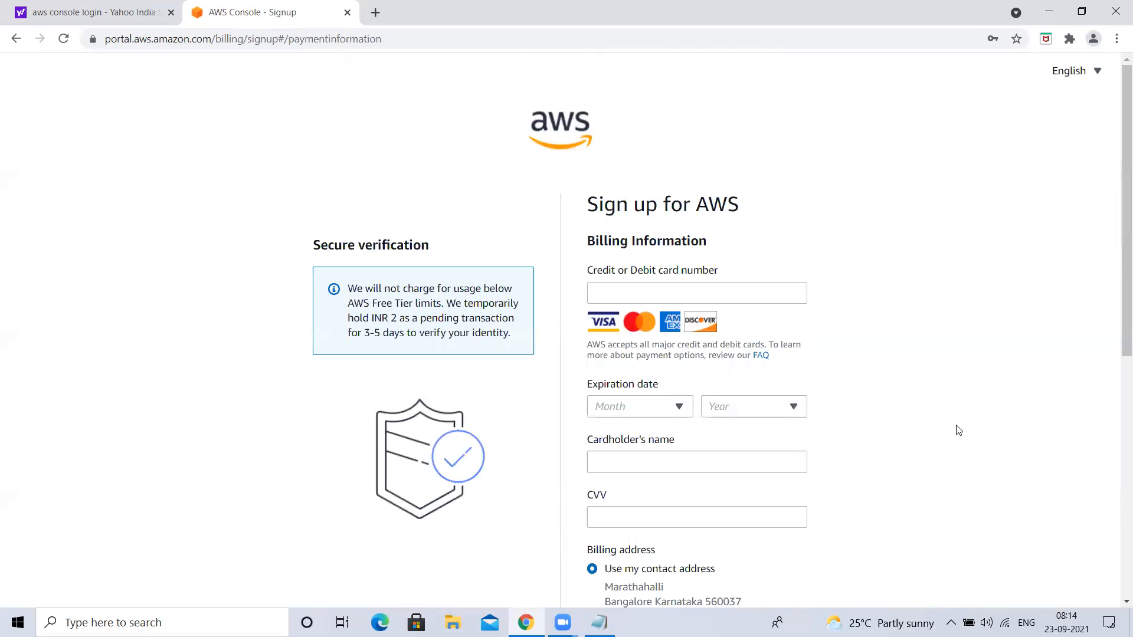
{"action": "scroll", "coordinate": [958, 430], "scroll_direction": "down", "scroll_amount": 2}
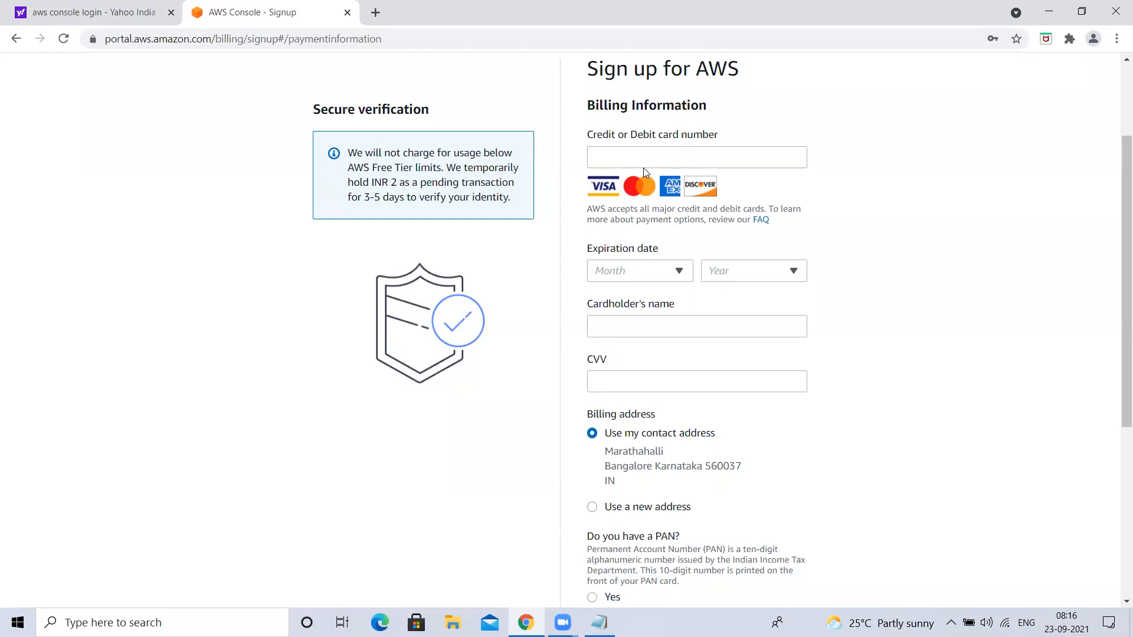
{"action": "left_click_drag", "start_coordinate": [372, 181], "coordinate": [434, 182]}
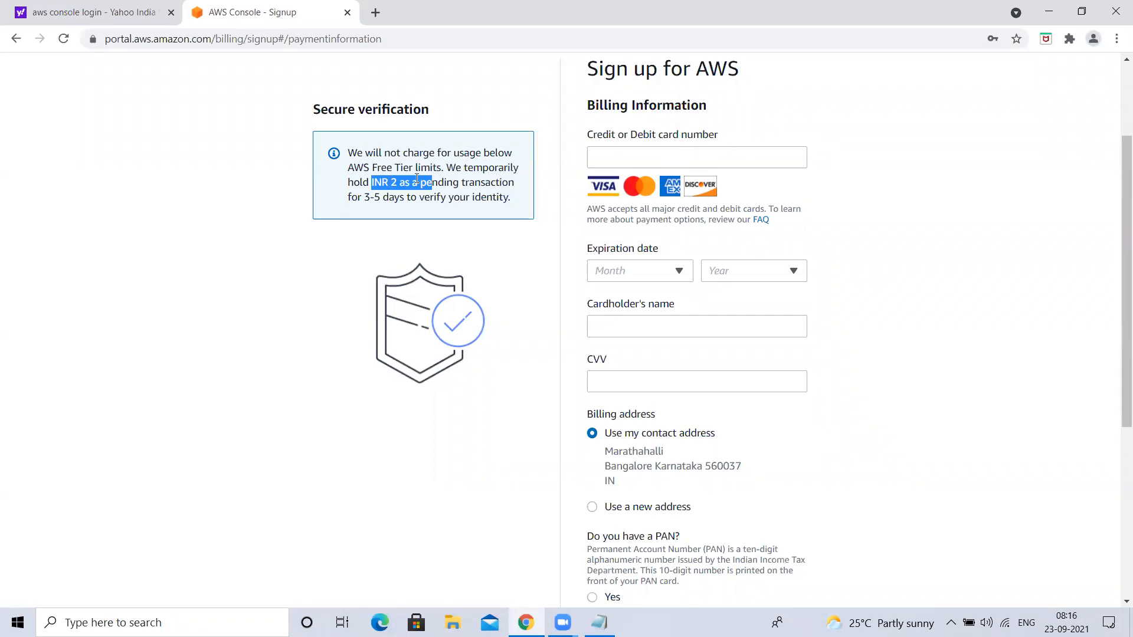
{"action": "left_click", "coordinate": [416, 179]}
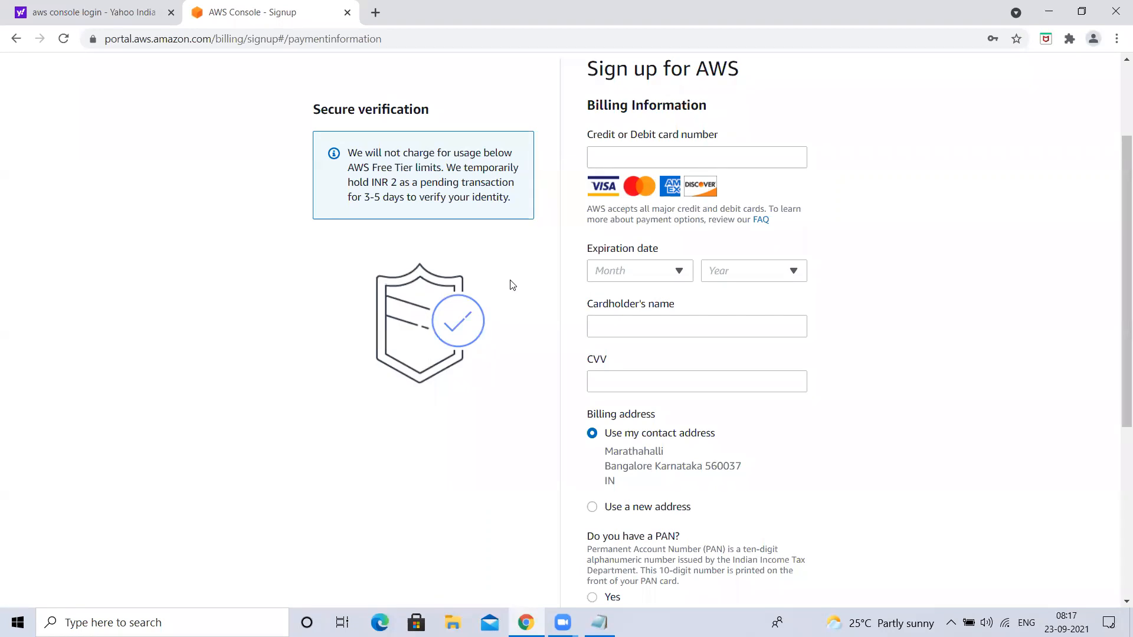
{"action": "left_click", "coordinate": [610, 157]}
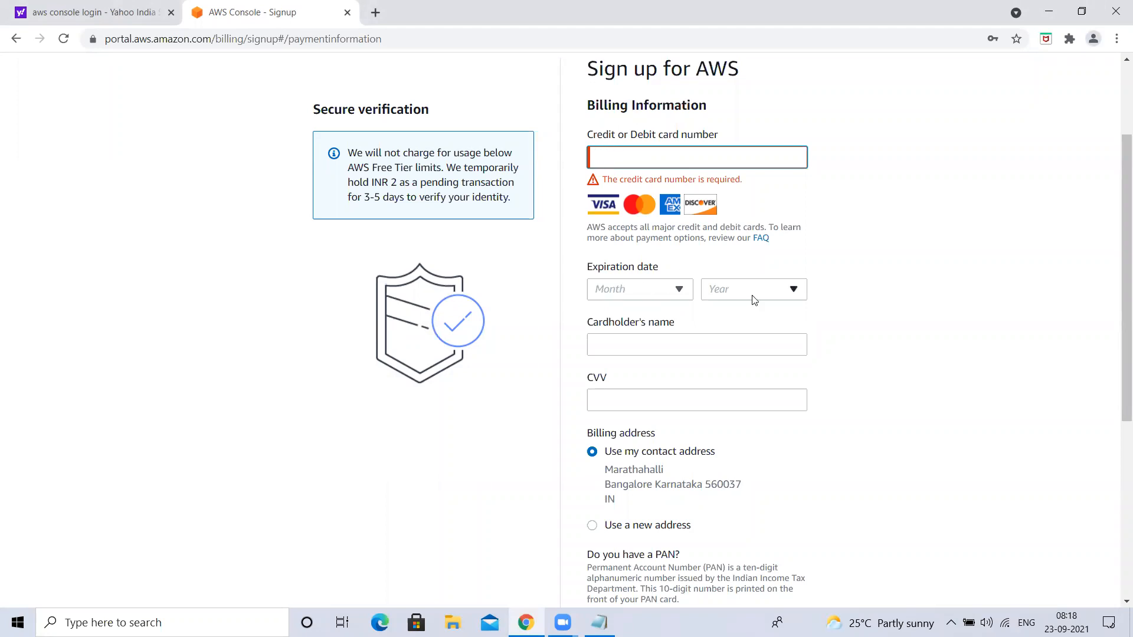
Step: Leave the cardholder name and CVV empty and select No for 'Do you have a PAN?'
{"action": "left_click", "coordinate": [617, 341]}
{"action": "left_click", "coordinate": [611, 401]}
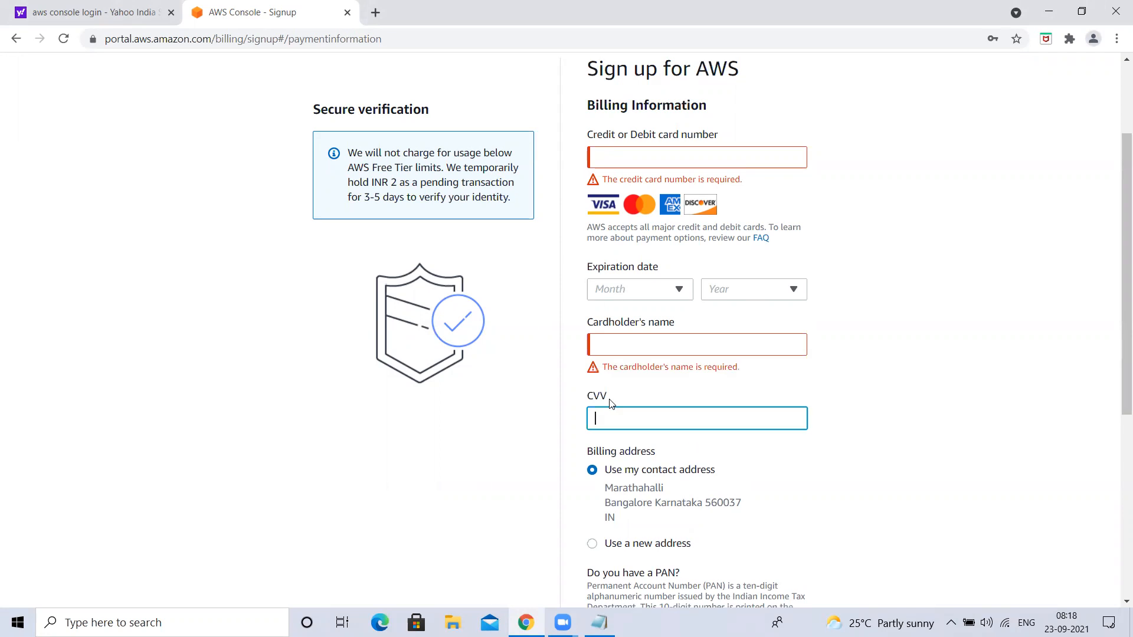
{"action": "scroll", "coordinate": [620, 421], "scroll_direction": "down", "scroll_amount": 2}
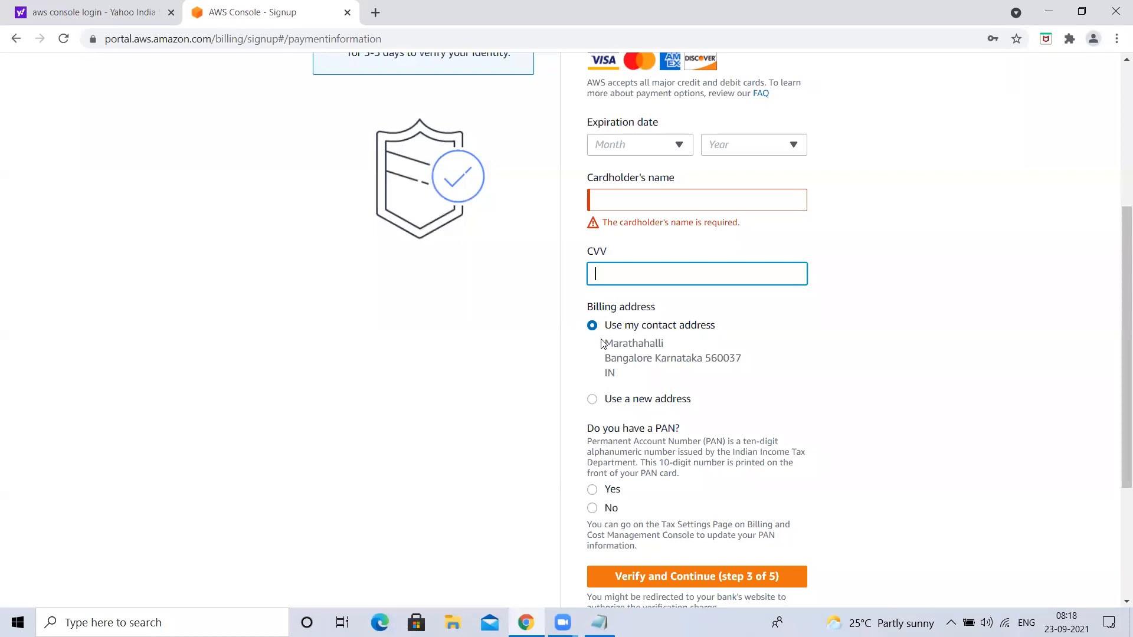
{"action": "scroll", "coordinate": [557, 292], "scroll_direction": "down", "scroll_amount": 1}
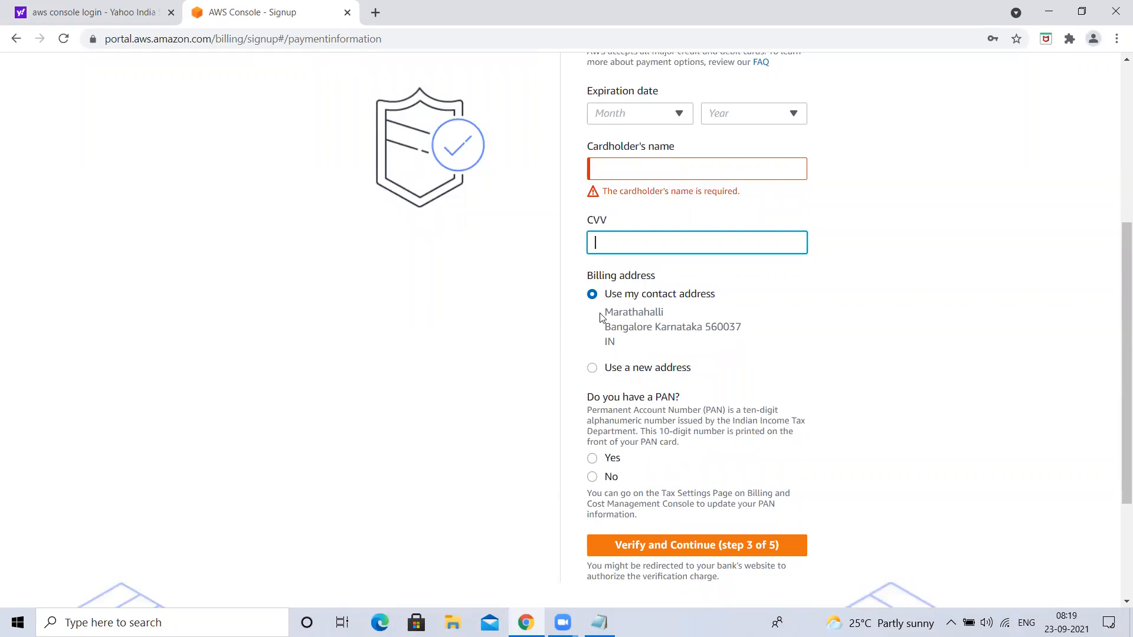
{"action": "scroll", "coordinate": [600, 317], "scroll_direction": "down", "scroll_amount": 2}
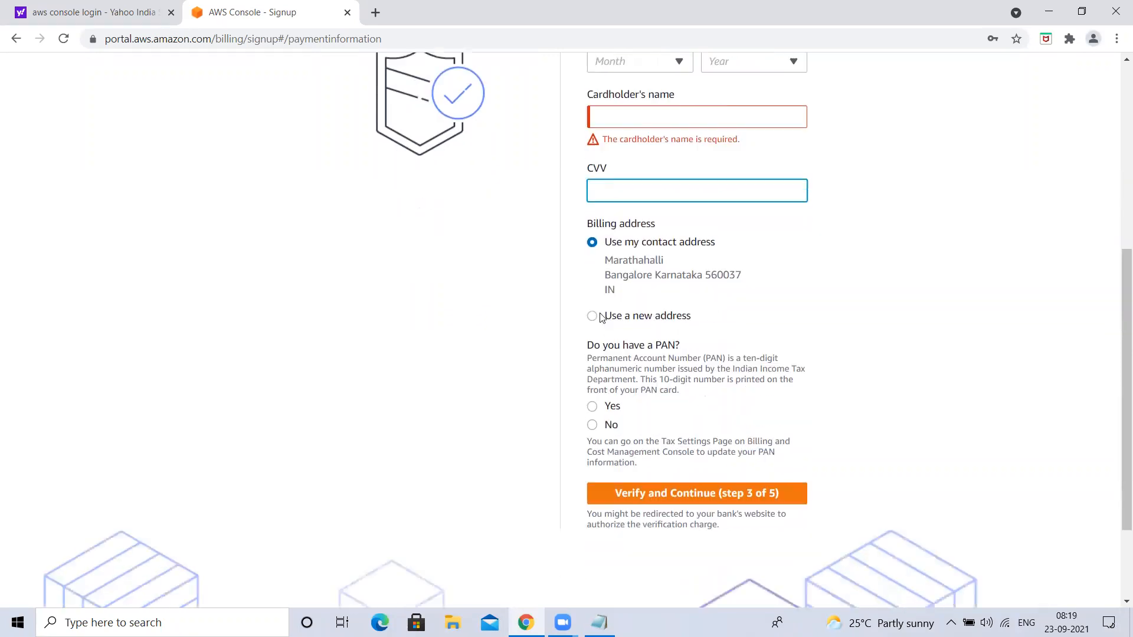
{"action": "left_click", "coordinate": [593, 422]}
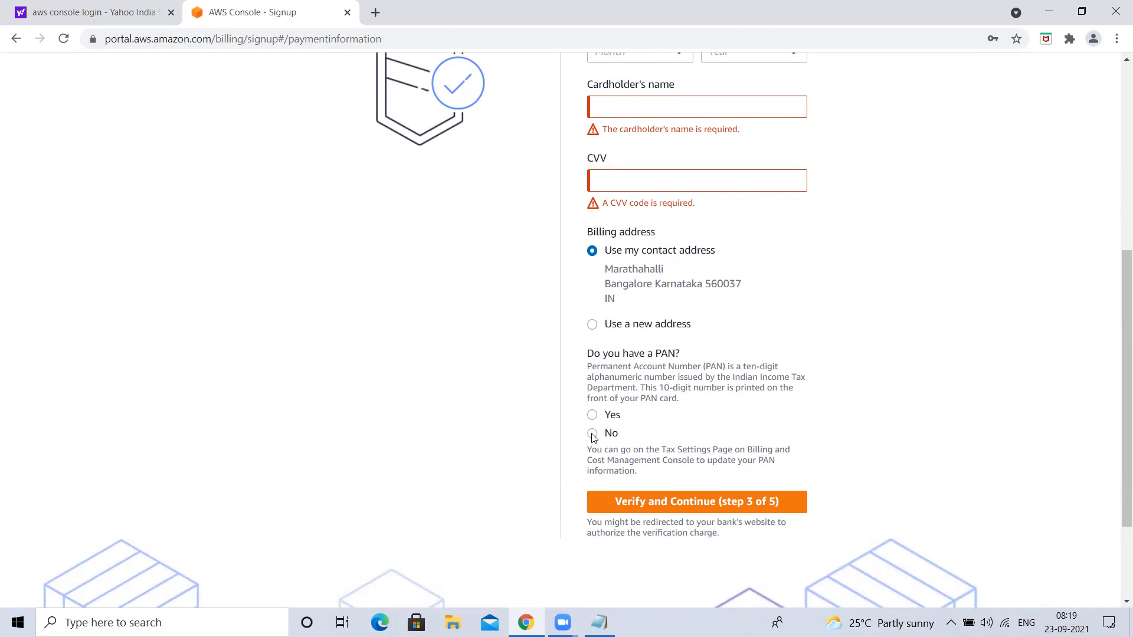
{"action": "left_click", "coordinate": [593, 435]}
{"action": "scroll", "coordinate": [670, 434], "scroll_direction": "up", "scroll_amount": 2}
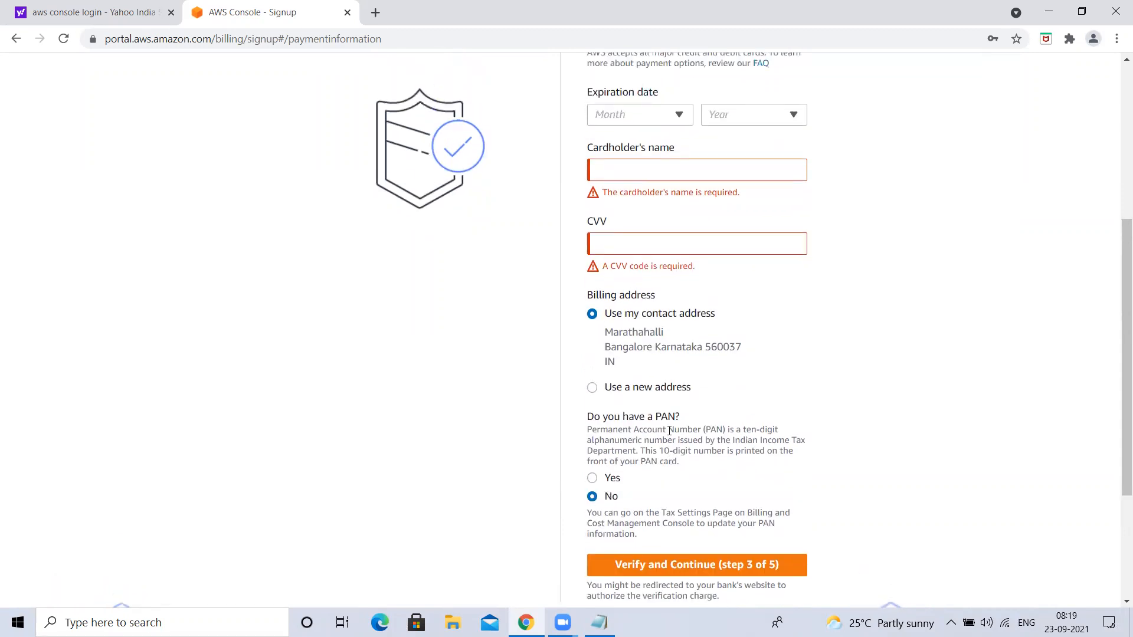
{"action": "scroll", "coordinate": [697, 408], "scroll_direction": "down", "scroll_amount": 2}
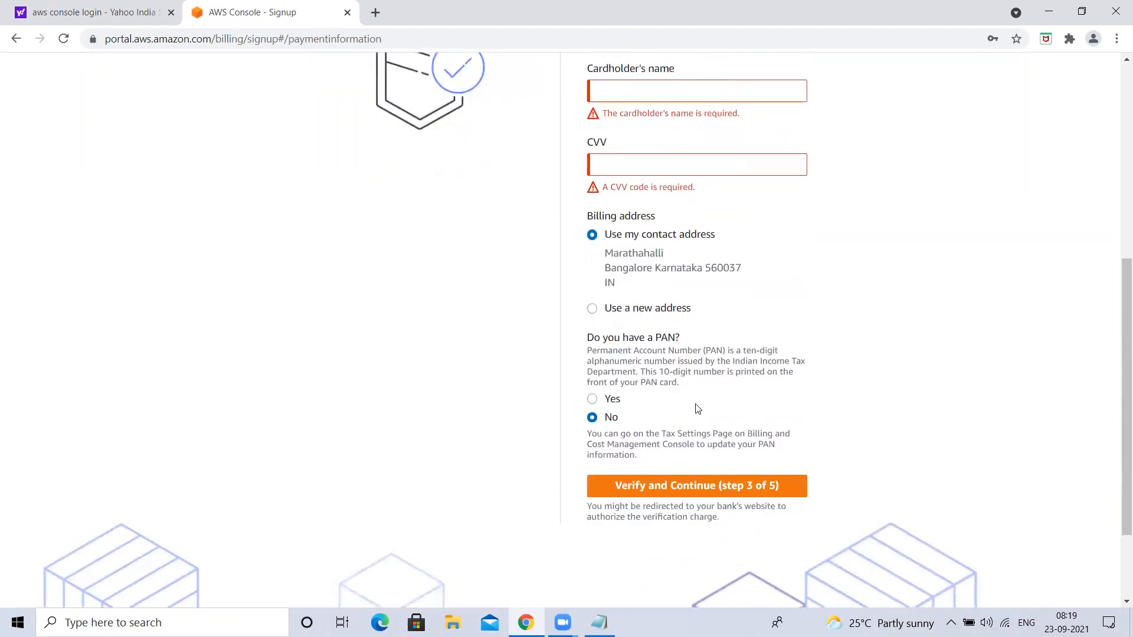
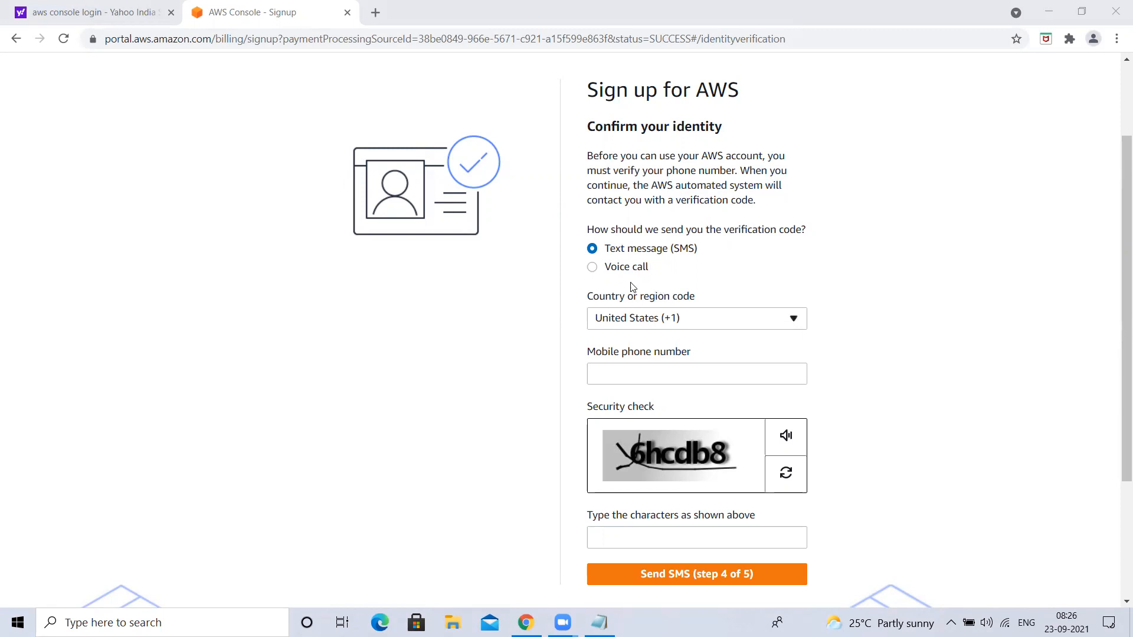
Step: Set the phone country or region code to India (+91)
{"action": "left_click", "coordinate": [614, 318]}
{"action": "key", "text": "i"}
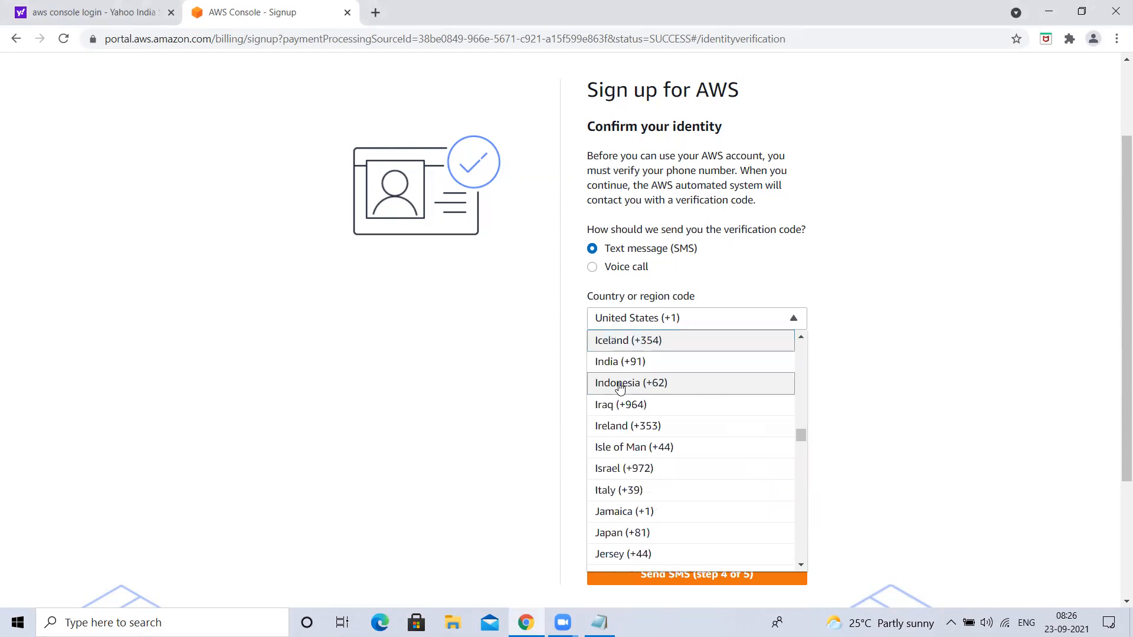
{"action": "left_click", "coordinate": [622, 369]}
Step: Replace the autofilled phone number with the mobile number for SMS verification
{"action": "left_click", "coordinate": [639, 374]}
{"action": "left_click", "coordinate": [625, 405]}
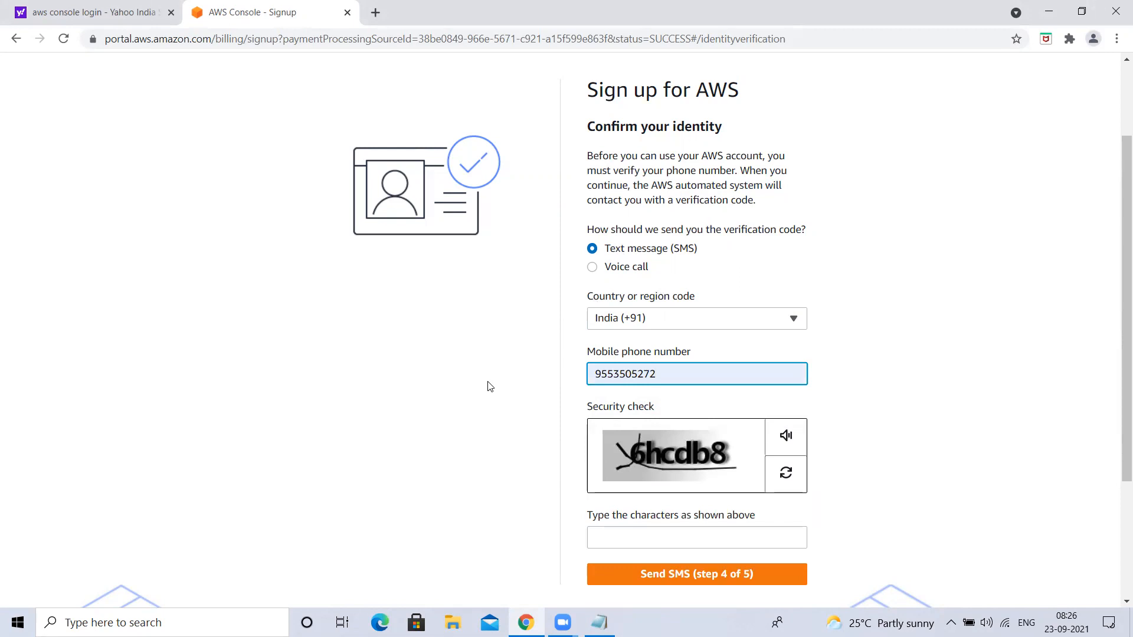
{"action": "left_click_drag", "start_coordinate": [663, 366], "coordinate": [495, 374]}
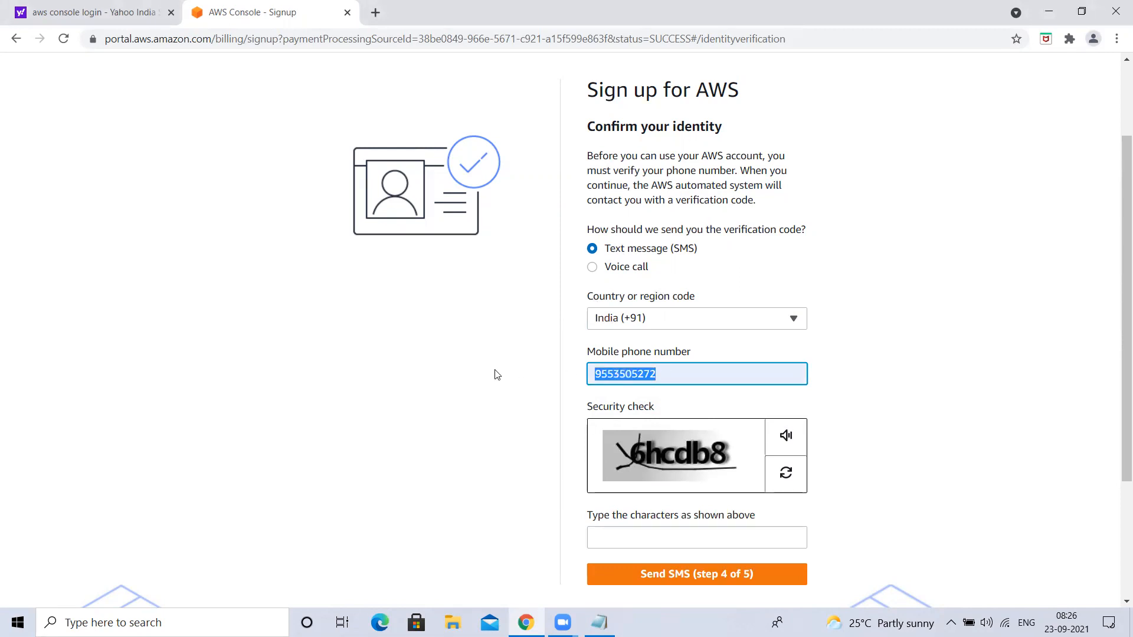
{"action": "key", "text": "BackSpace"}
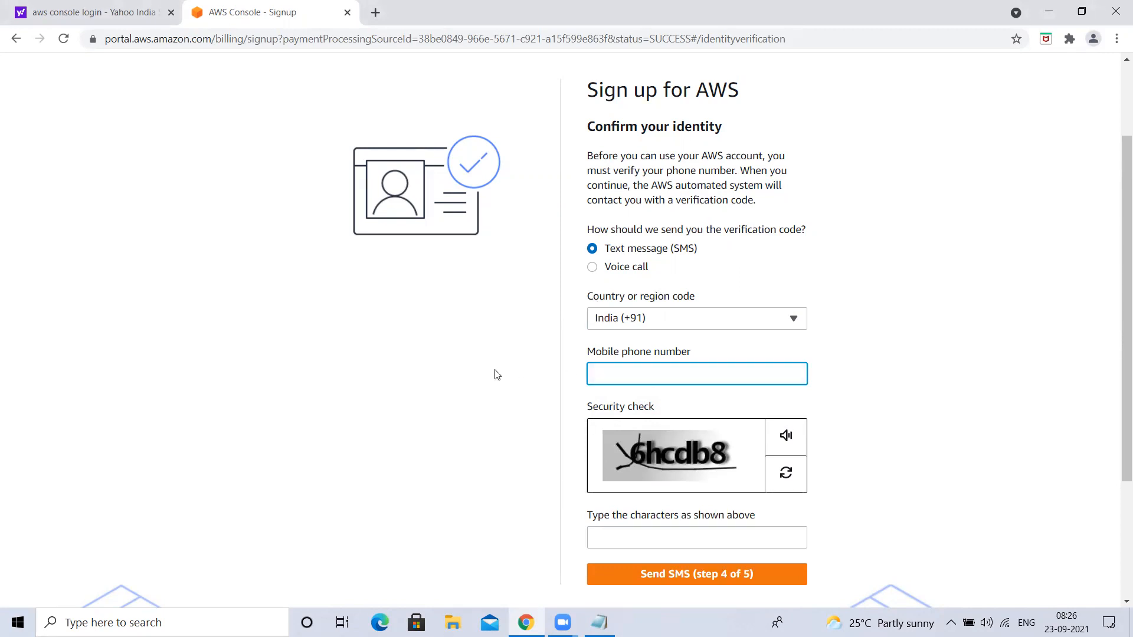
{"action": "left_click", "coordinate": [1021, 356]}
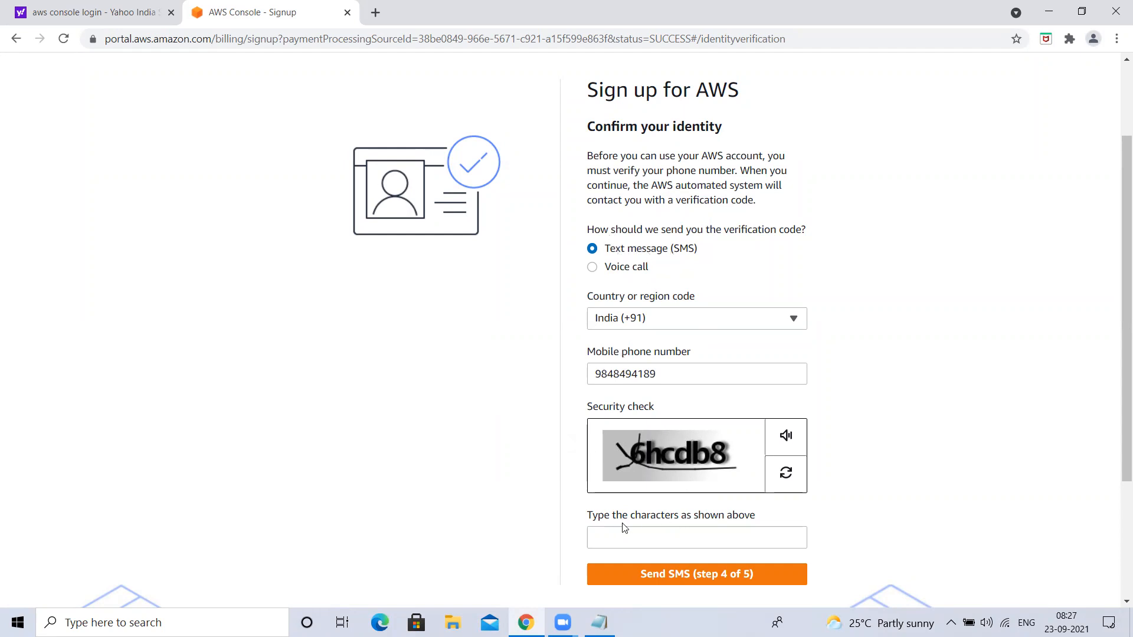
Step: Answer the security check characters and request the verification SMS
{"action": "left_click", "coordinate": [615, 536]}
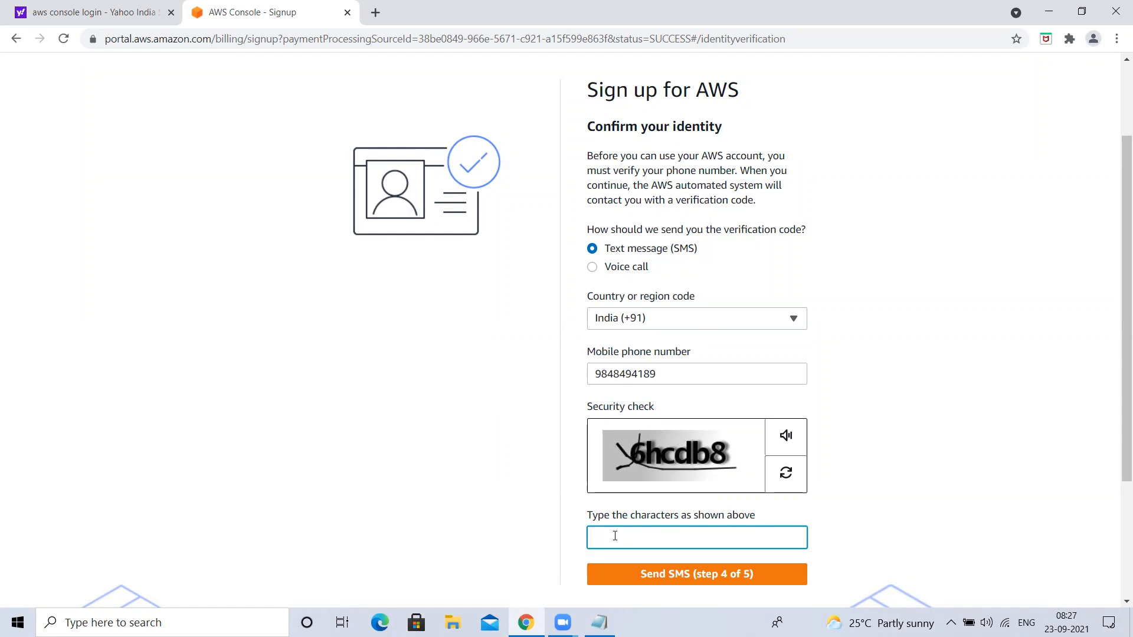
{"action": "type", "text": "6hcdb8"}
{"action": "scroll", "coordinate": [614, 536], "scroll_direction": "down", "scroll_amount": 2}
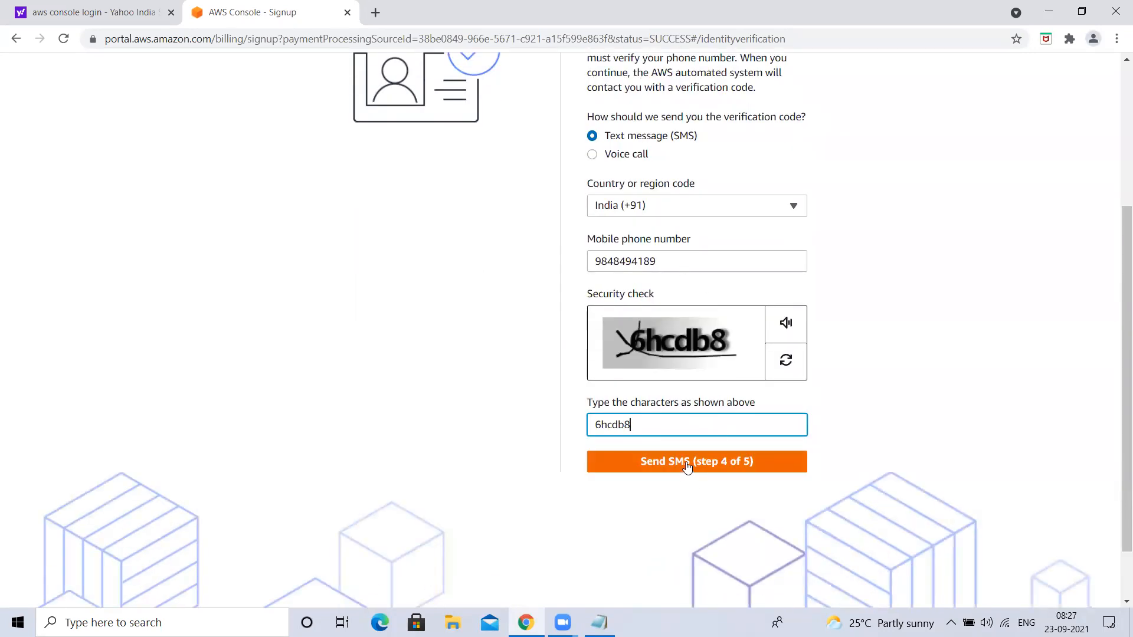
{"action": "left_click", "coordinate": [685, 463]}
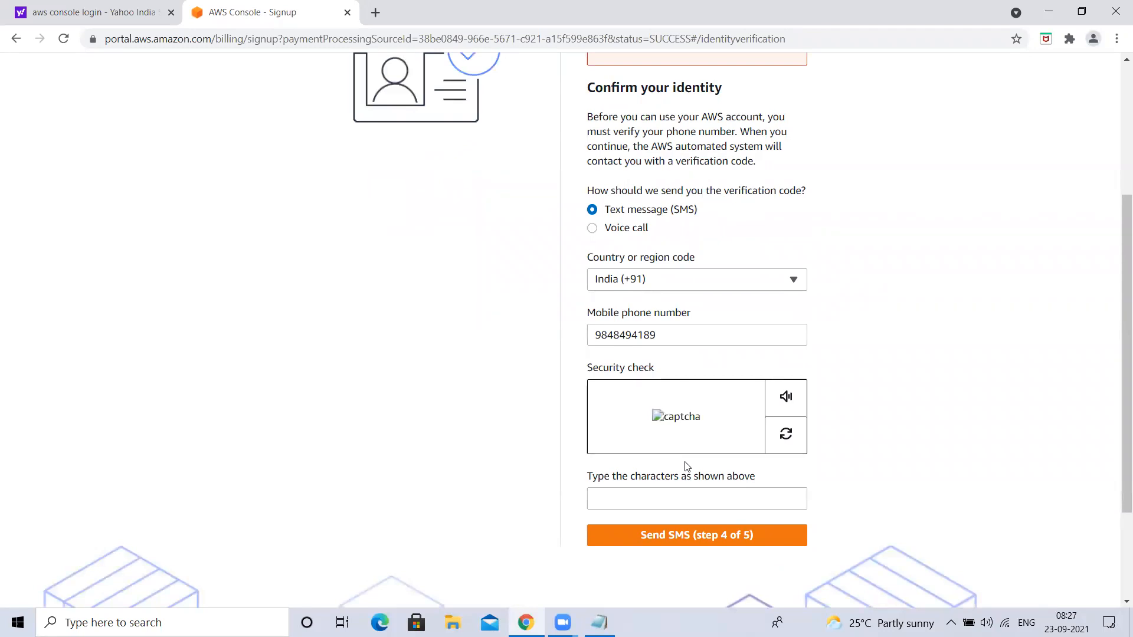
Step: After the error, answer the new security check and send the SMS request again
{"action": "scroll", "coordinate": [733, 255], "scroll_direction": "up", "scroll_amount": 2}
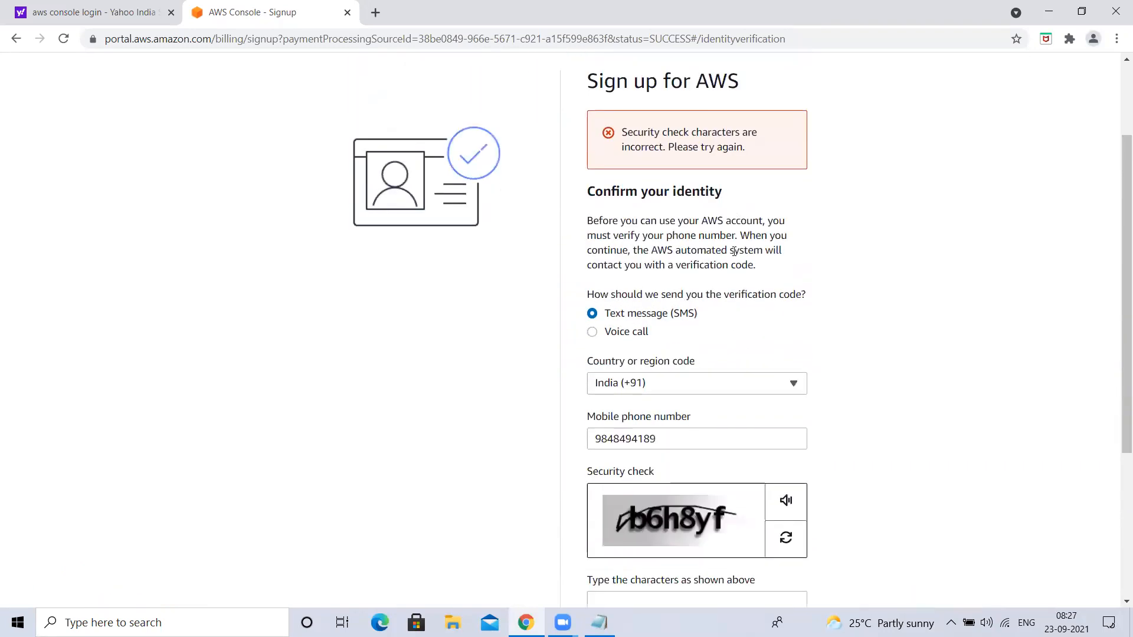
{"action": "scroll", "coordinate": [719, 357], "scroll_direction": "down", "scroll_amount": 2}
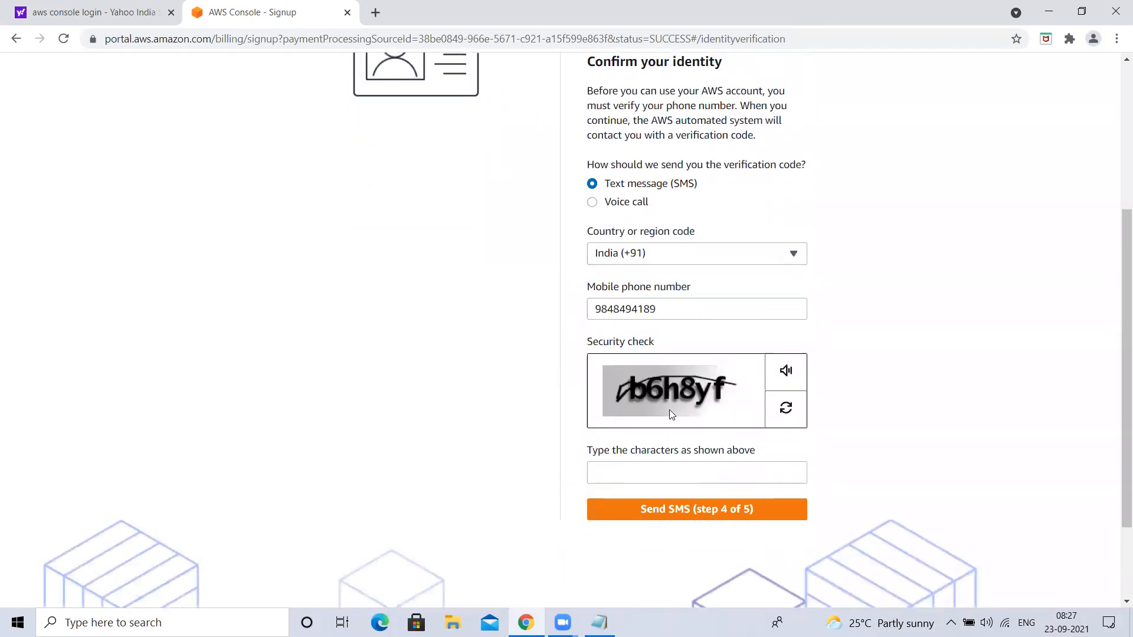
{"action": "left_click", "coordinate": [600, 476]}
{"action": "type", "text": "b6"}
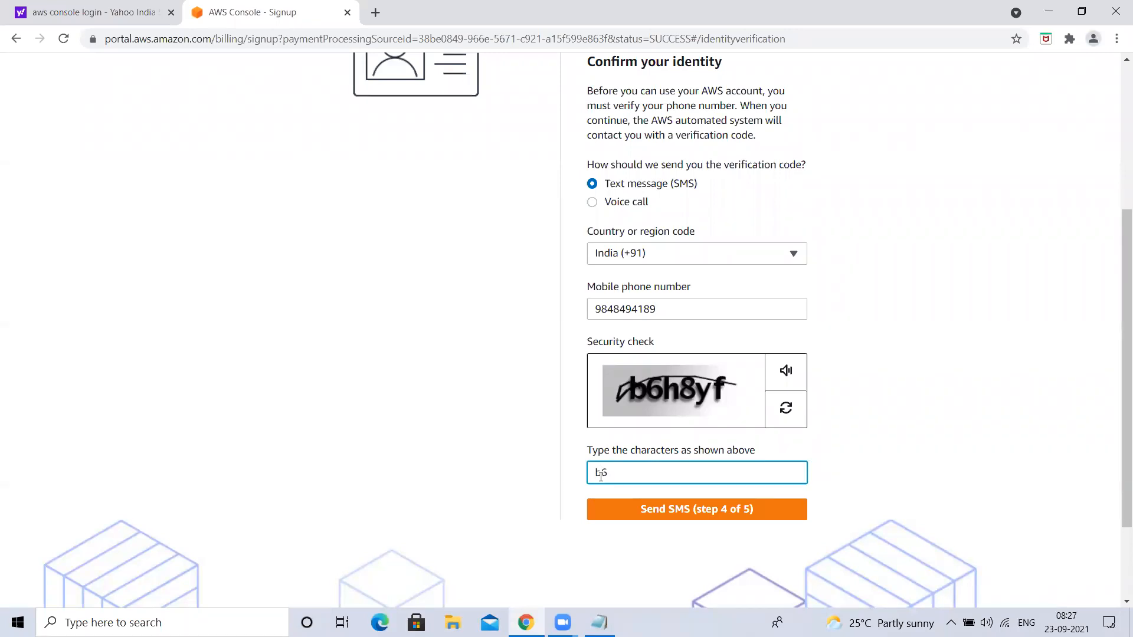
{"action": "type", "text": "h8yf"}
{"action": "left_click", "coordinate": [655, 505]}
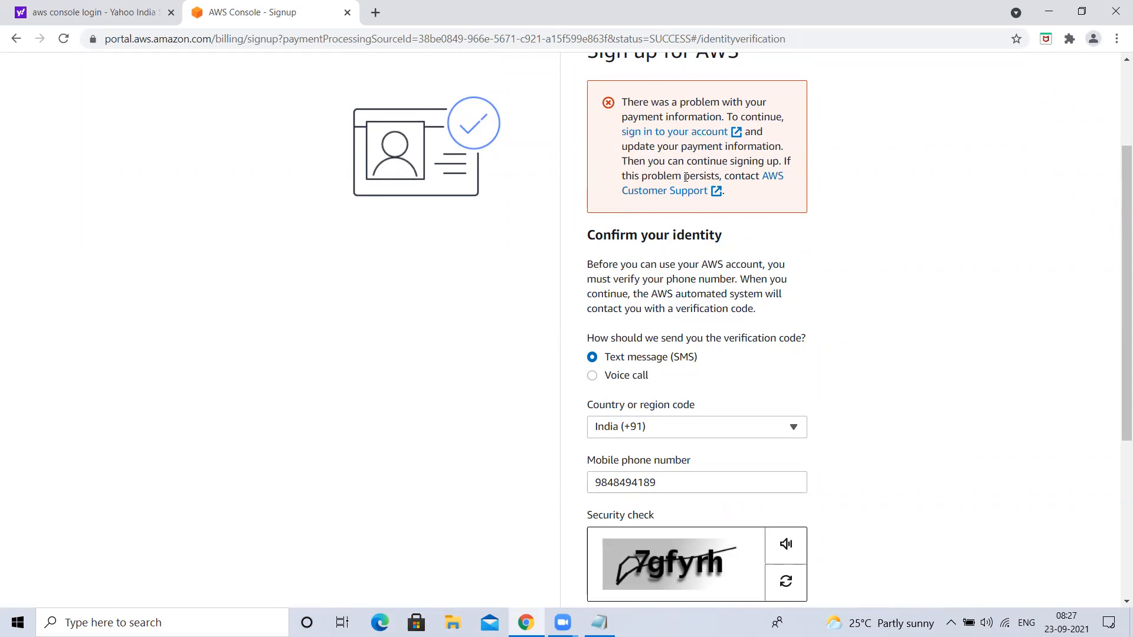
Step: Answer a fresh security check and submit the SMS request again
{"action": "scroll", "coordinate": [731, 275], "scroll_direction": "down", "scroll_amount": 3}
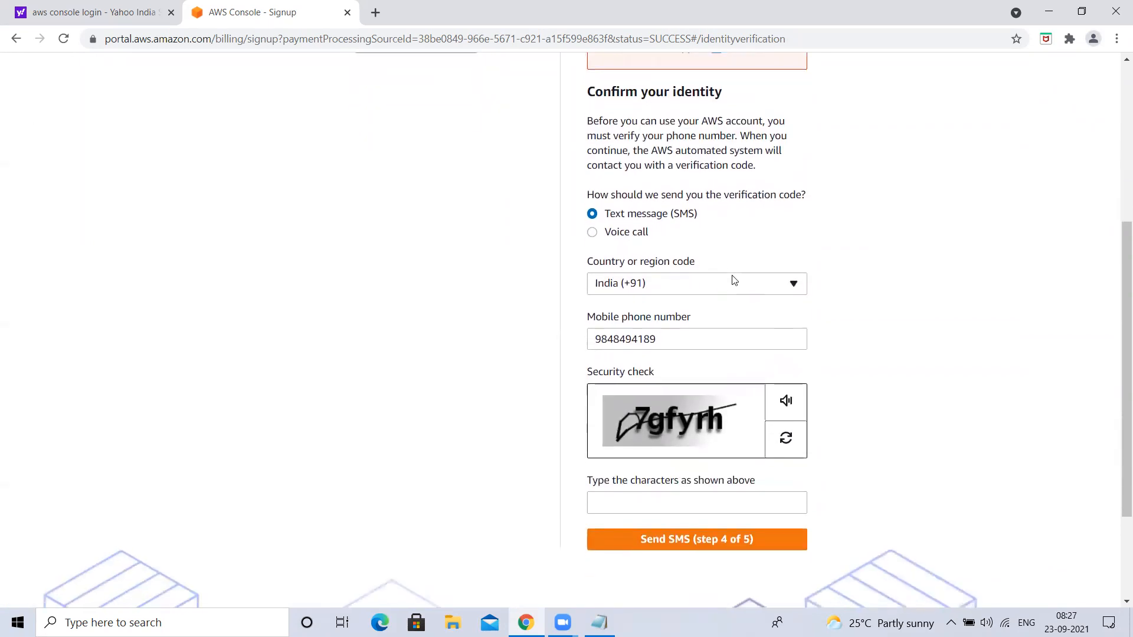
{"action": "scroll", "coordinate": [733, 280], "scroll_direction": "up", "scroll_amount": 3}
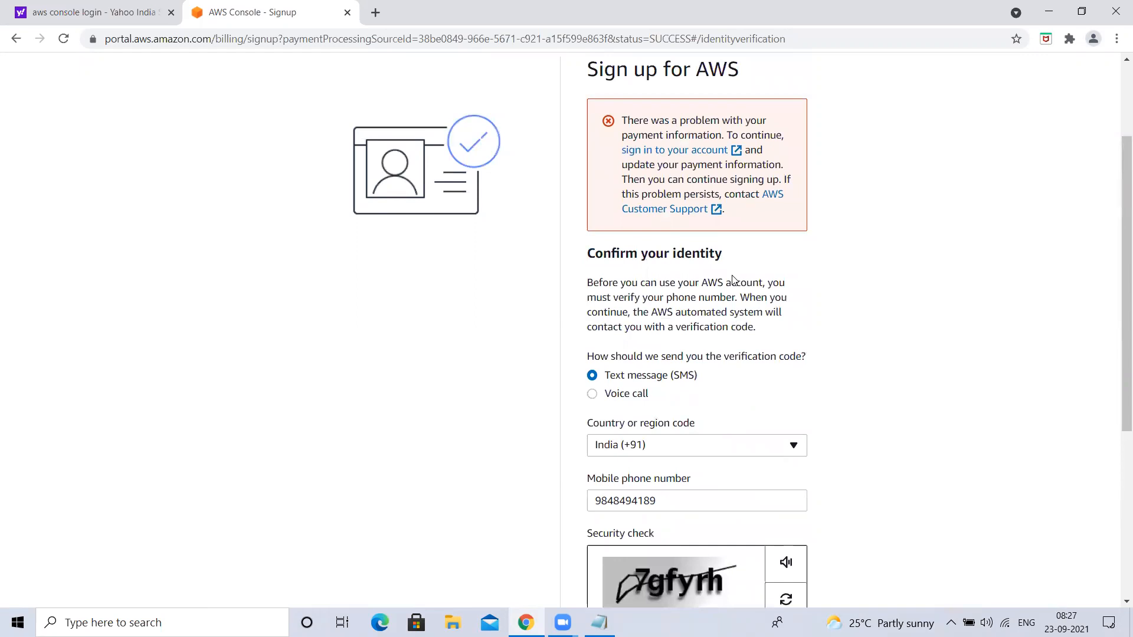
{"action": "scroll", "coordinate": [733, 279], "scroll_direction": "down", "scroll_amount": 5}
{"action": "left_click", "coordinate": [630, 387]}
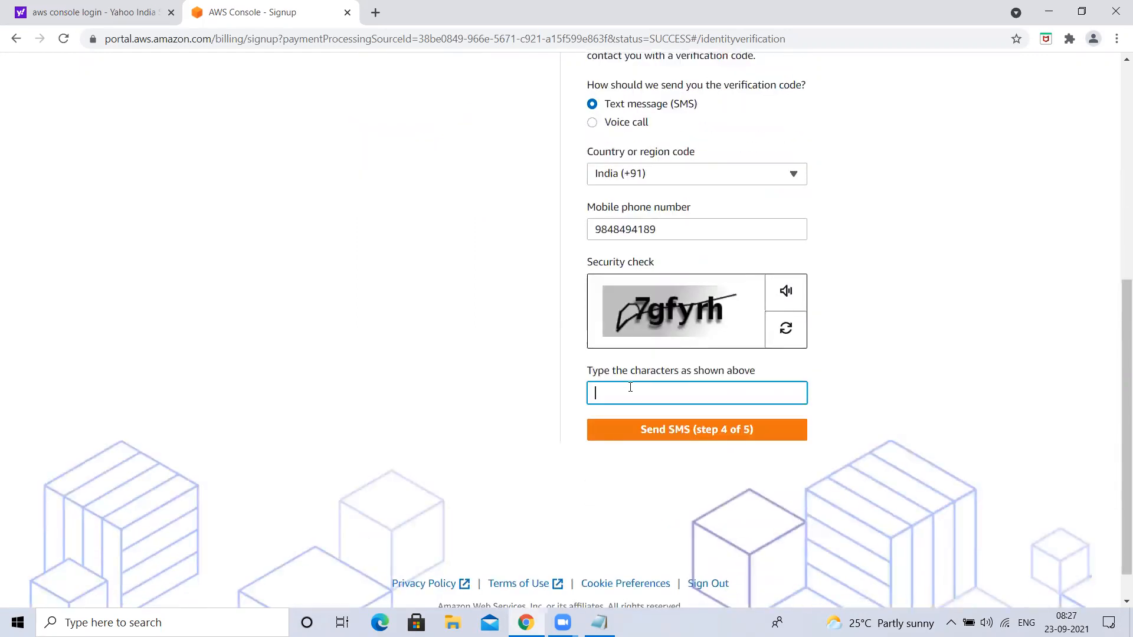
{"action": "type", "text": "7gfyrh"}
{"action": "left_click", "coordinate": [700, 440]}
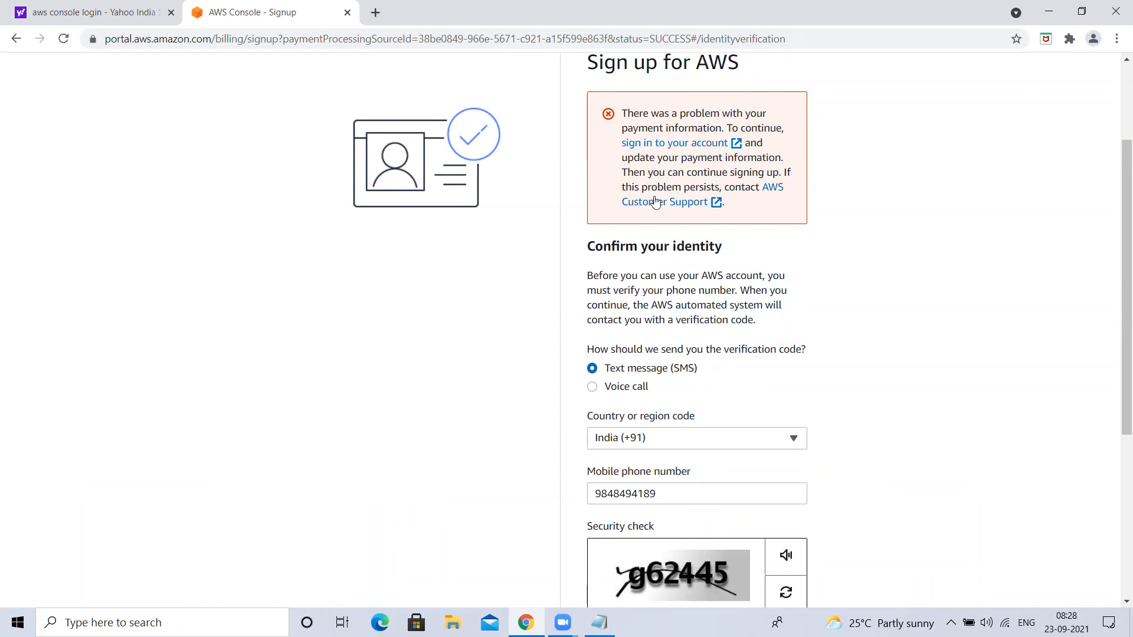
Step: Review the entered phone number on the identity form
{"action": "scroll", "coordinate": [715, 290], "scroll_direction": "down", "scroll_amount": 3}
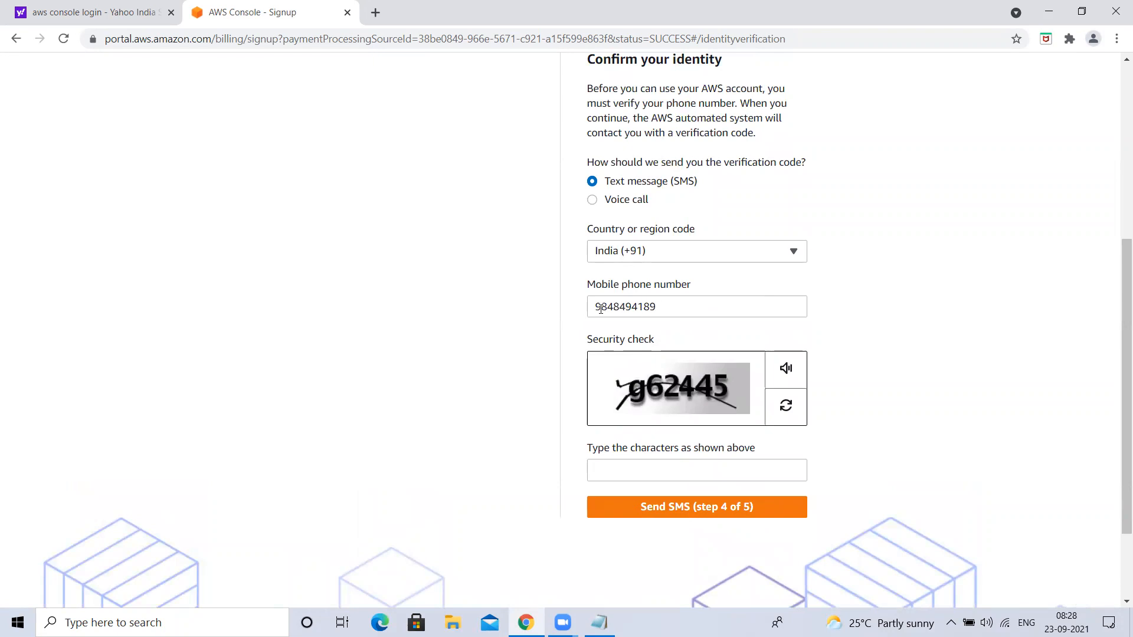
{"action": "left_click_drag", "start_coordinate": [595, 306], "coordinate": [645, 306]}
{"action": "left_click", "coordinate": [646, 306]}
{"action": "left_click", "coordinate": [922, 214]}
{"action": "scroll", "coordinate": [922, 214], "scroll_direction": "up", "scroll_amount": 3}
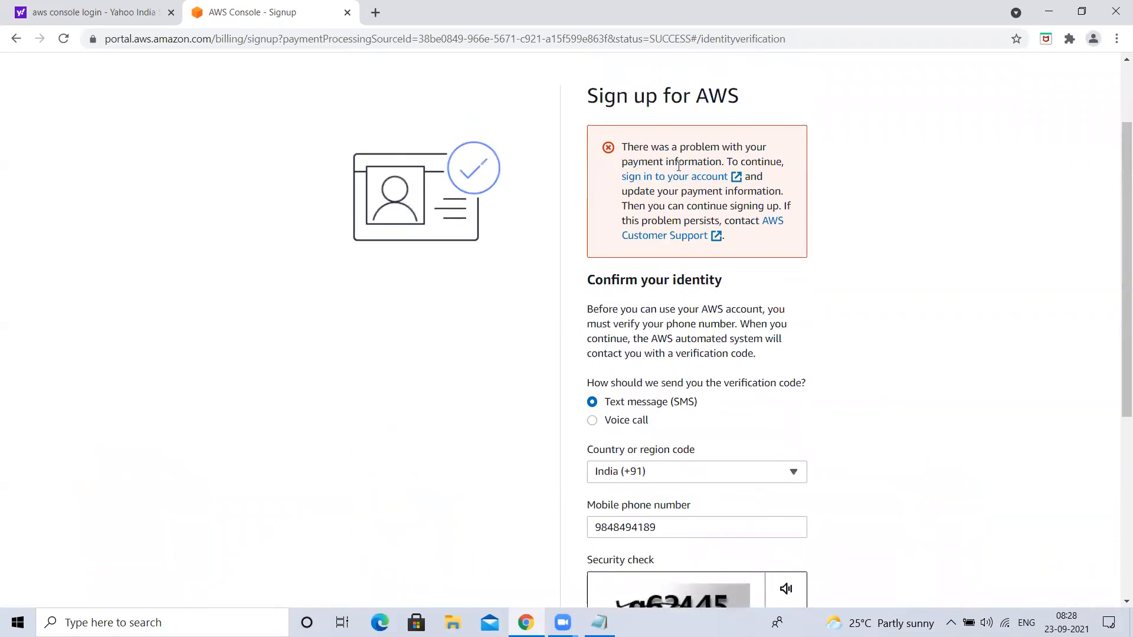
{"action": "scroll", "coordinate": [601, 413], "scroll_direction": "down", "scroll_amount": 3}
{"action": "scroll", "coordinate": [601, 413], "scroll_direction": "down", "scroll_amount": 1}
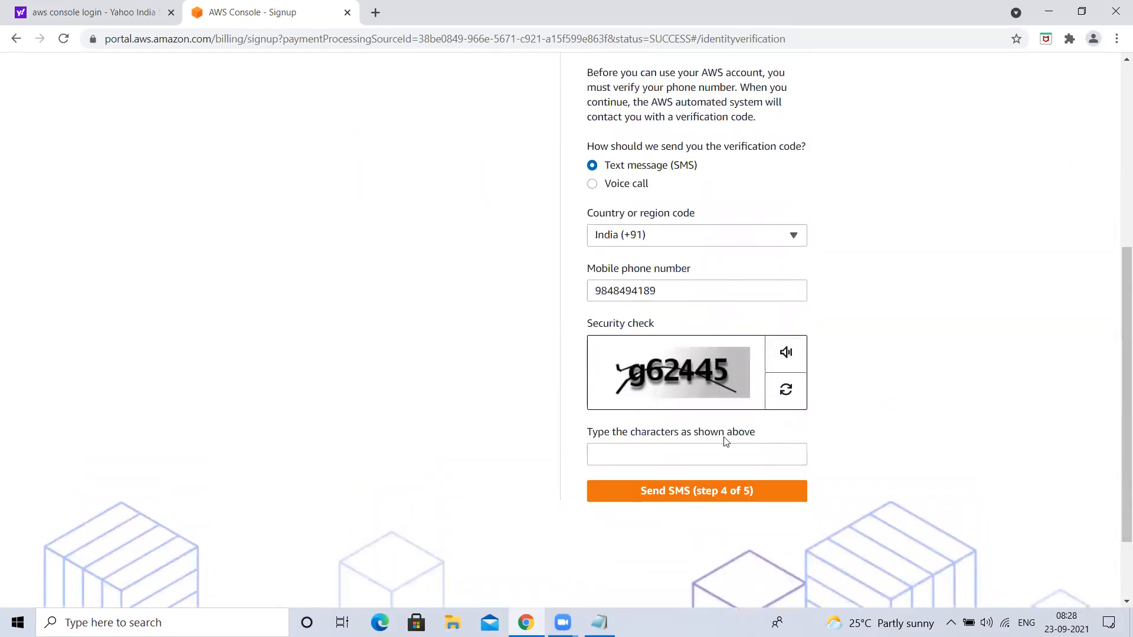
Step: Answer another security check, resend the SMS request, and refresh the broken captcha image
{"action": "left_click", "coordinate": [659, 455]}
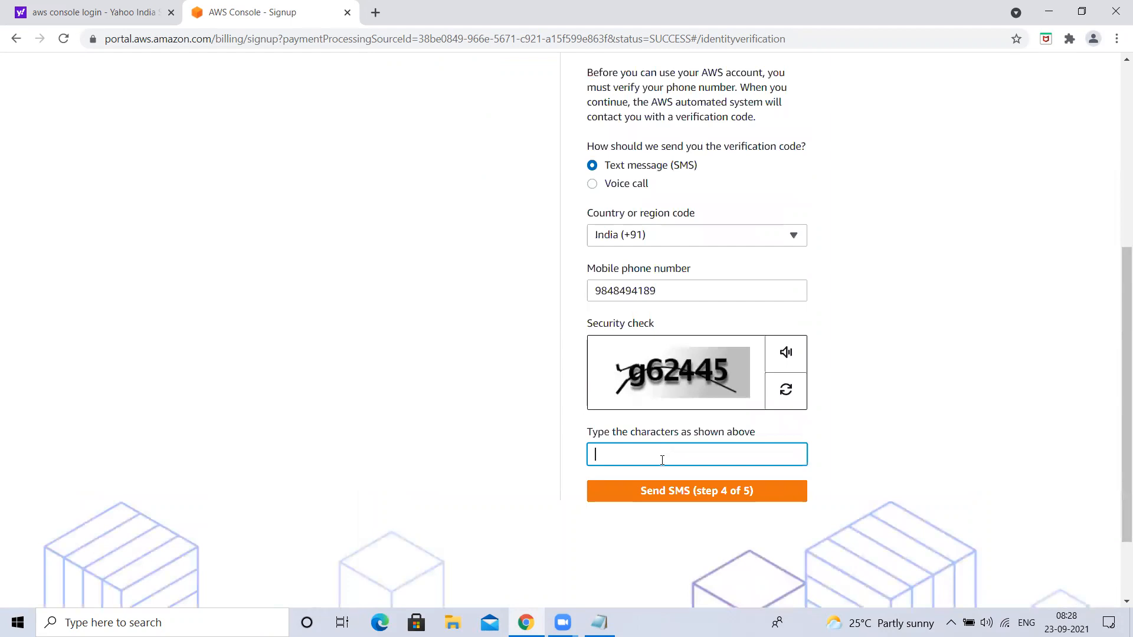
{"action": "scroll", "coordinate": [662, 460], "scroll_direction": "down", "scroll_amount": 2}
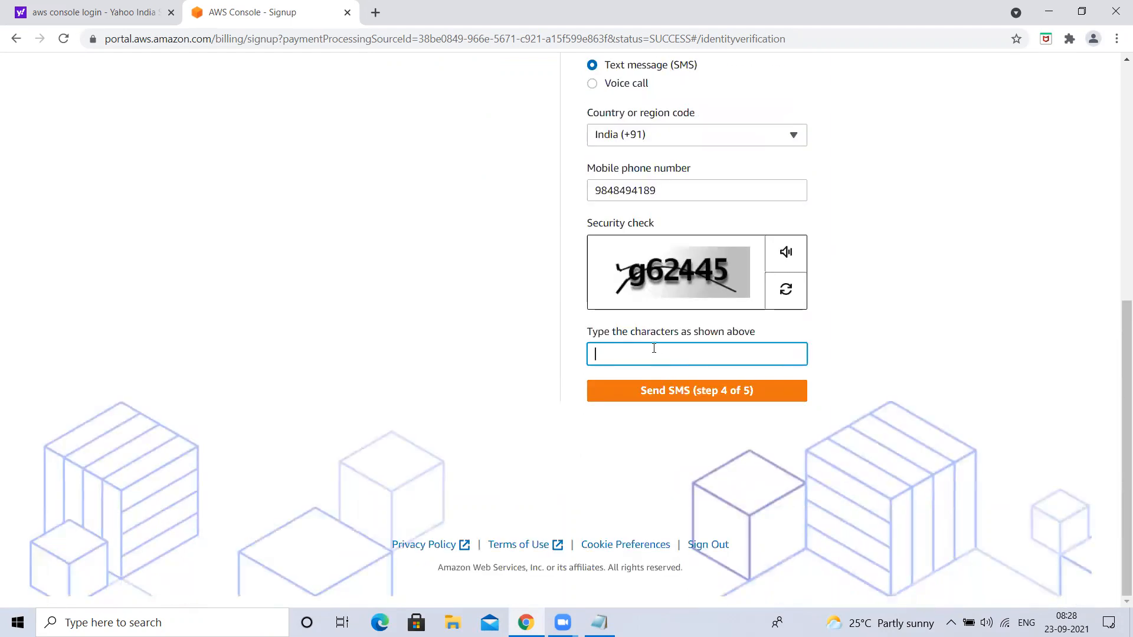
{"action": "type", "text": "g62445"}
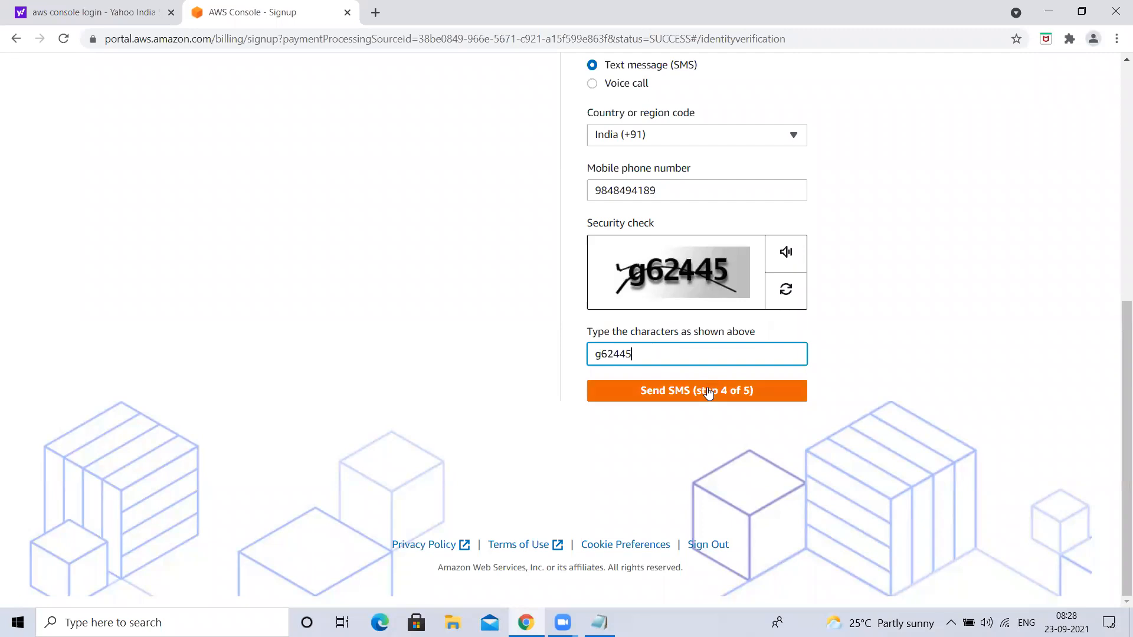
{"action": "left_click", "coordinate": [707, 389]}
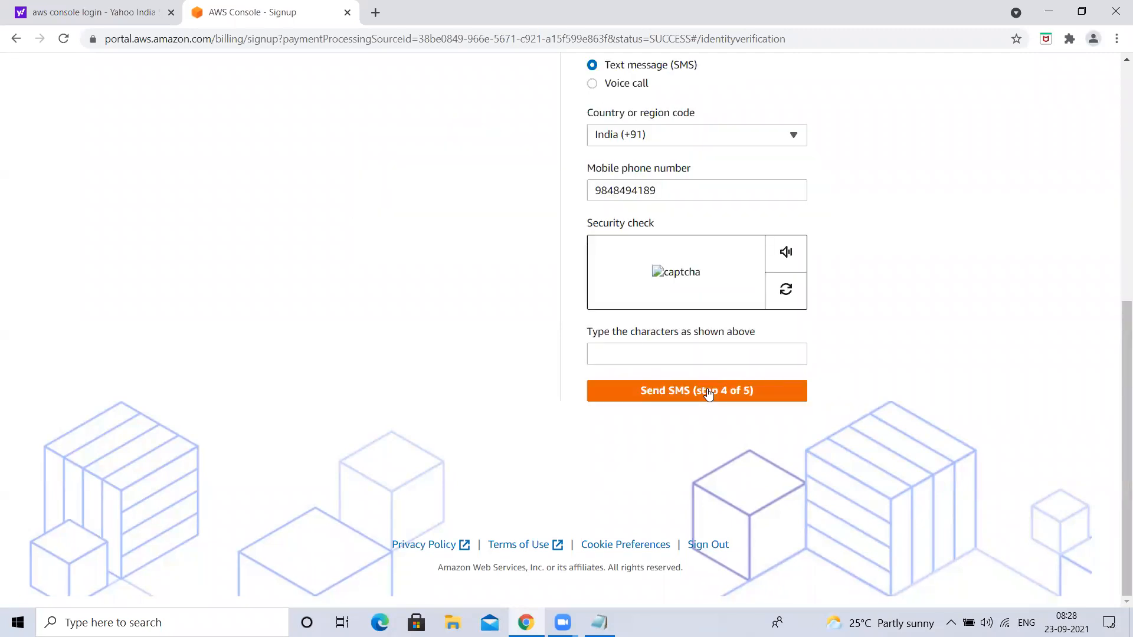
{"action": "left_click", "coordinate": [785, 291]}
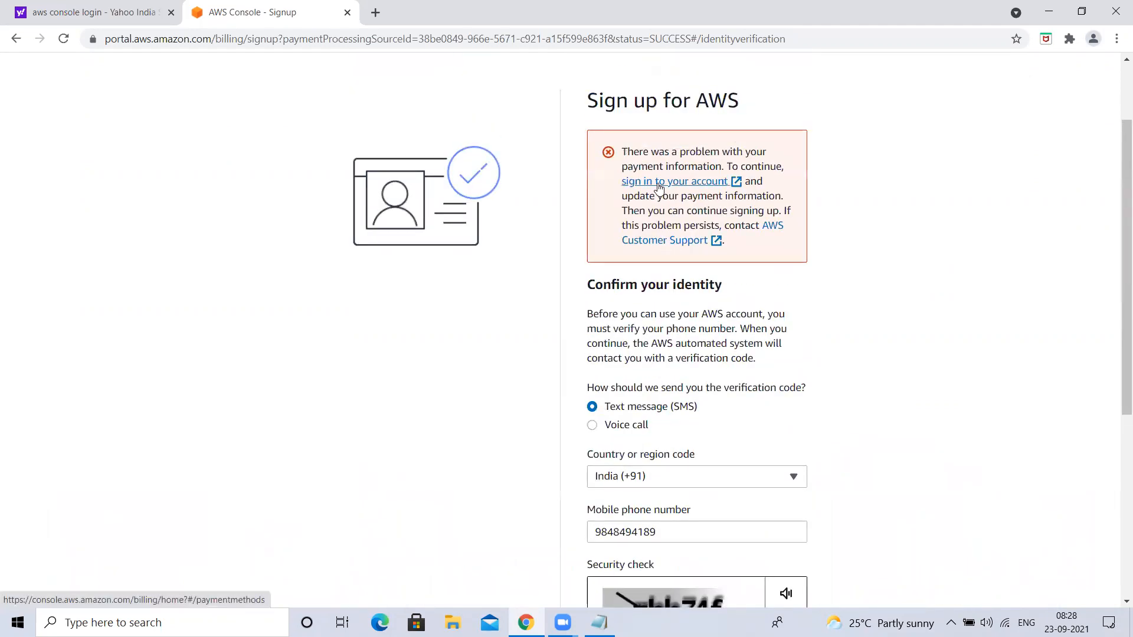
Step: Go to the AWS sign-in page to update the payment information
{"action": "left_click", "coordinate": [659, 183]}
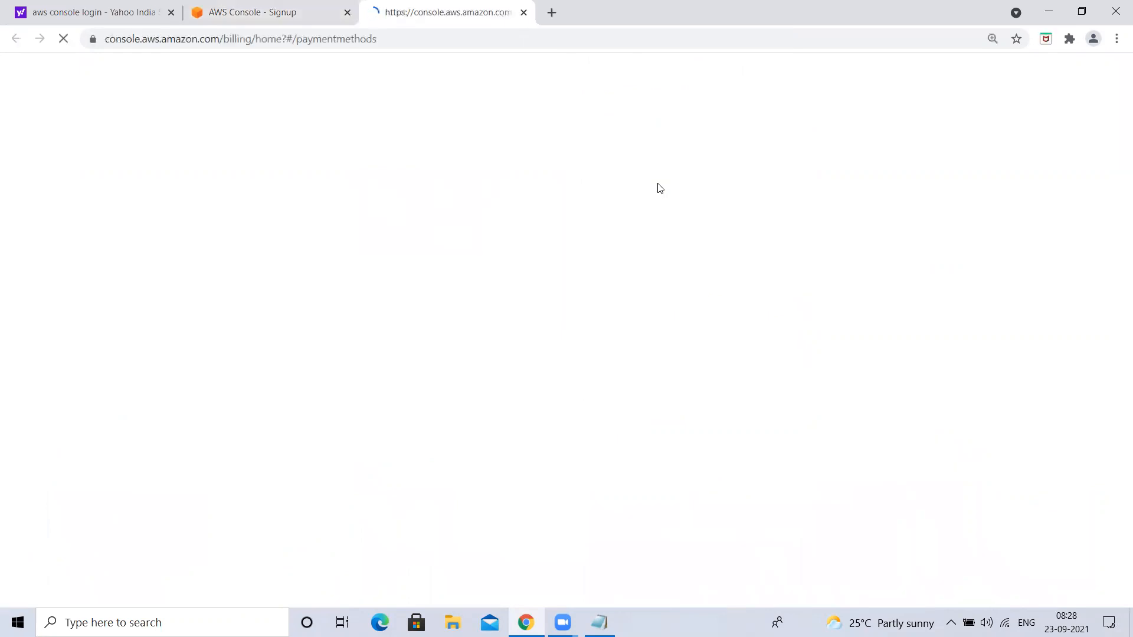
{"action": "left_click", "coordinate": [260, 9]}
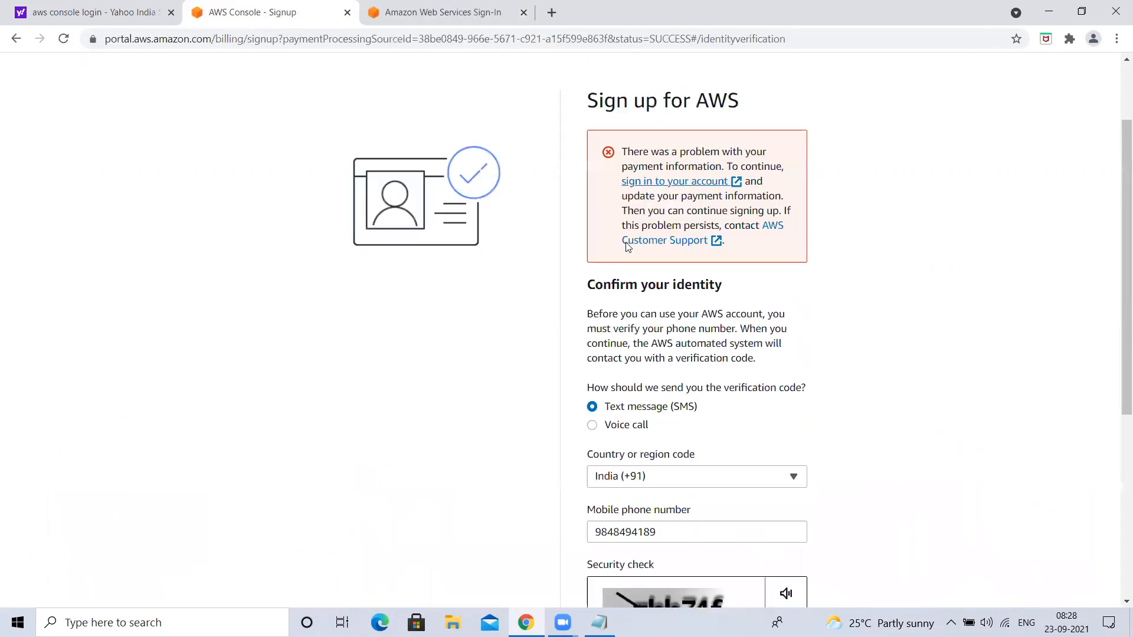
{"action": "left_click", "coordinate": [401, 7]}
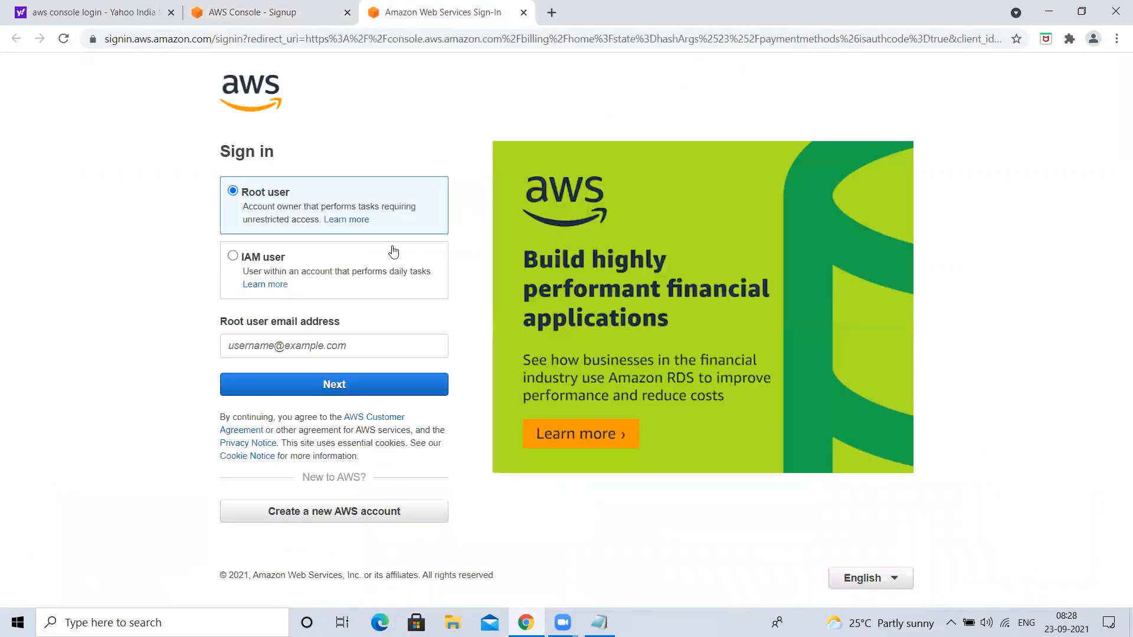
Step: Enter the root user email address and continue
{"action": "left_click", "coordinate": [290, 345]}
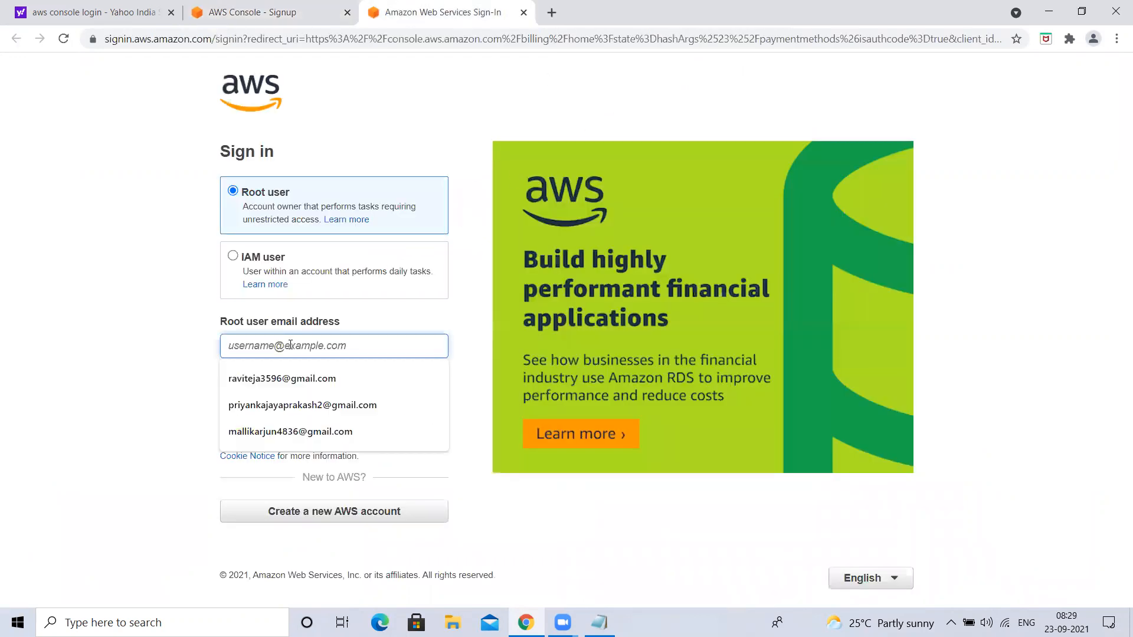
{"action": "type", "text": "na"}
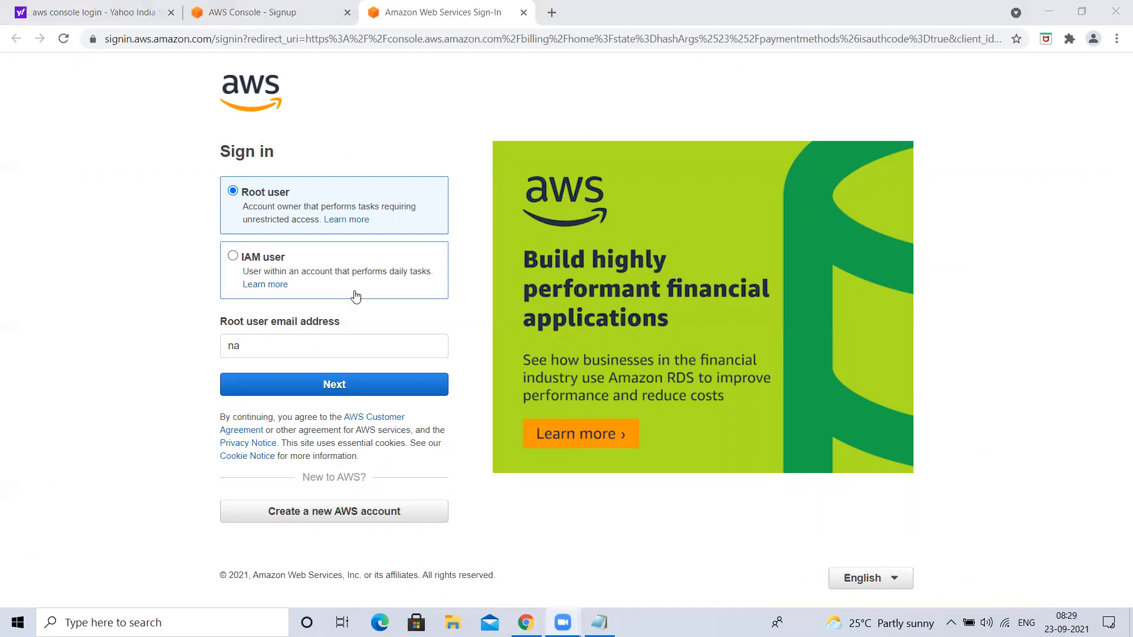
{"action": "key", "text": "BackSpace"}
{"action": "key", "text": "BackSpace"}
{"action": "key", "text": "ctrl+v"}
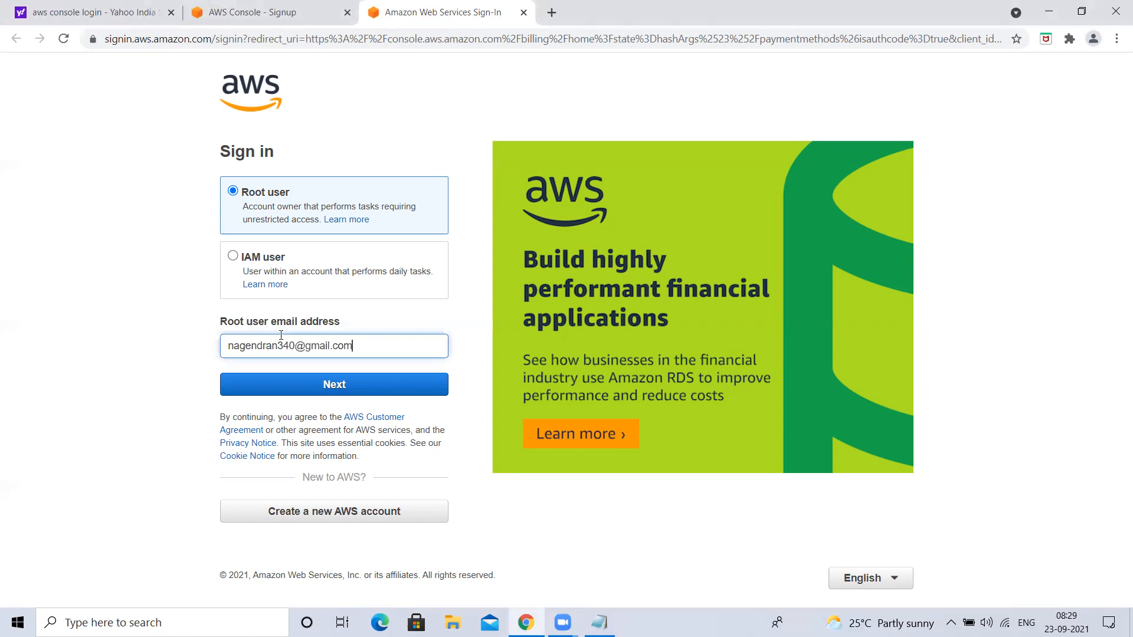
{"action": "left_click", "coordinate": [319, 386]}
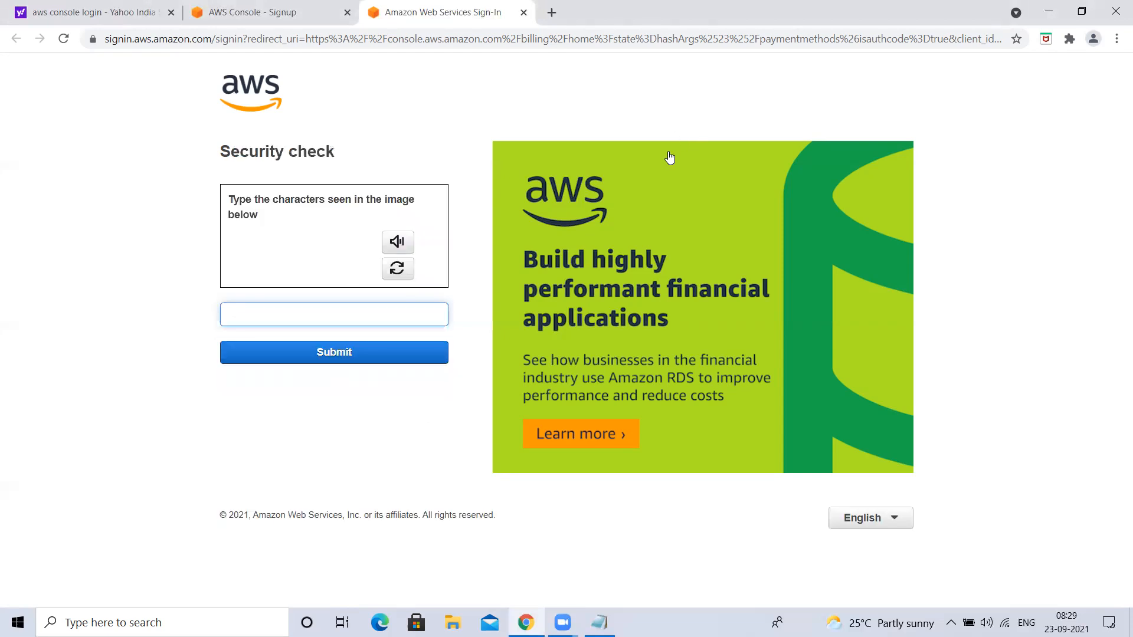
Step: Solve the security check, enter the account password, and sign in
{"action": "left_click", "coordinate": [287, 310]}
{"action": "type", "text": "fghnch"}
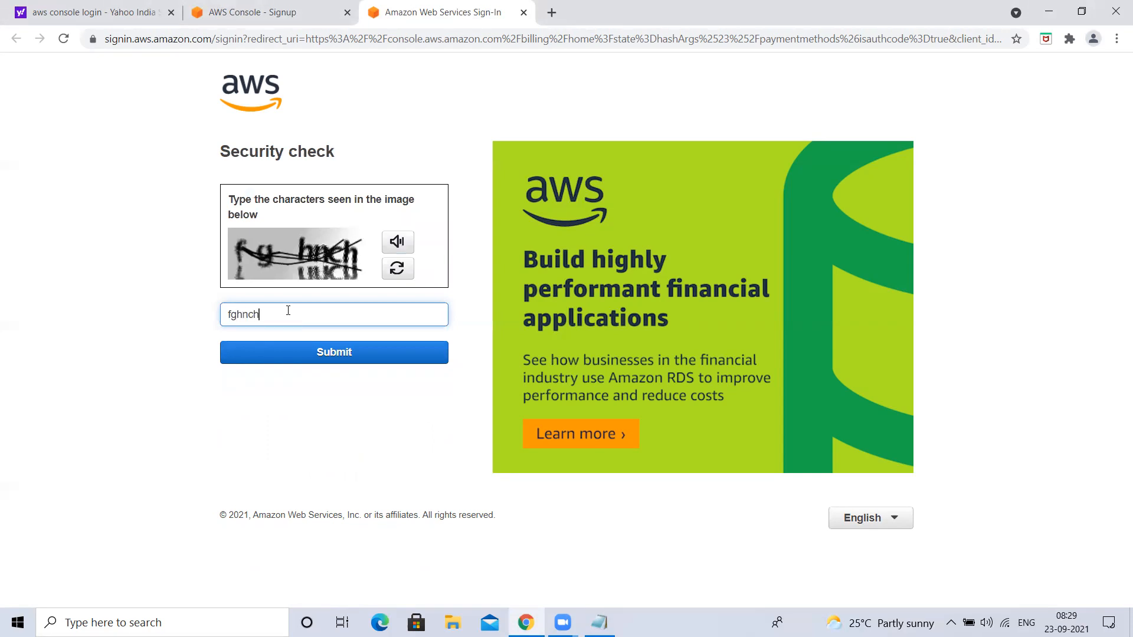
{"action": "left_click", "coordinate": [293, 357]}
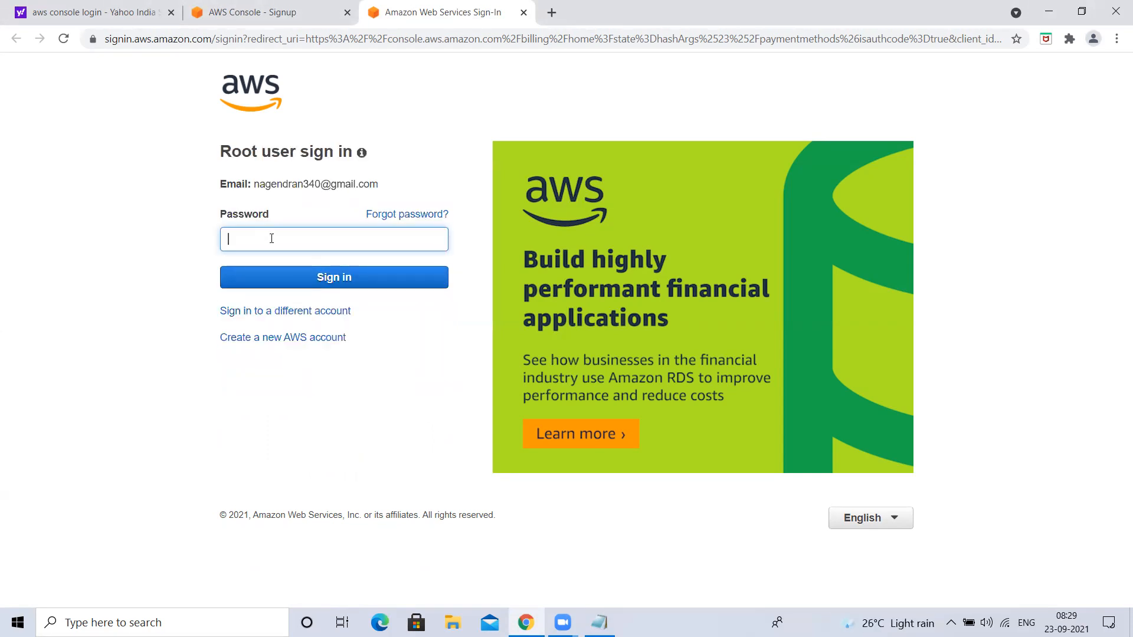
{"action": "type", "text": "•••••••••••••••"}
{"action": "left_click", "coordinate": [350, 281]}
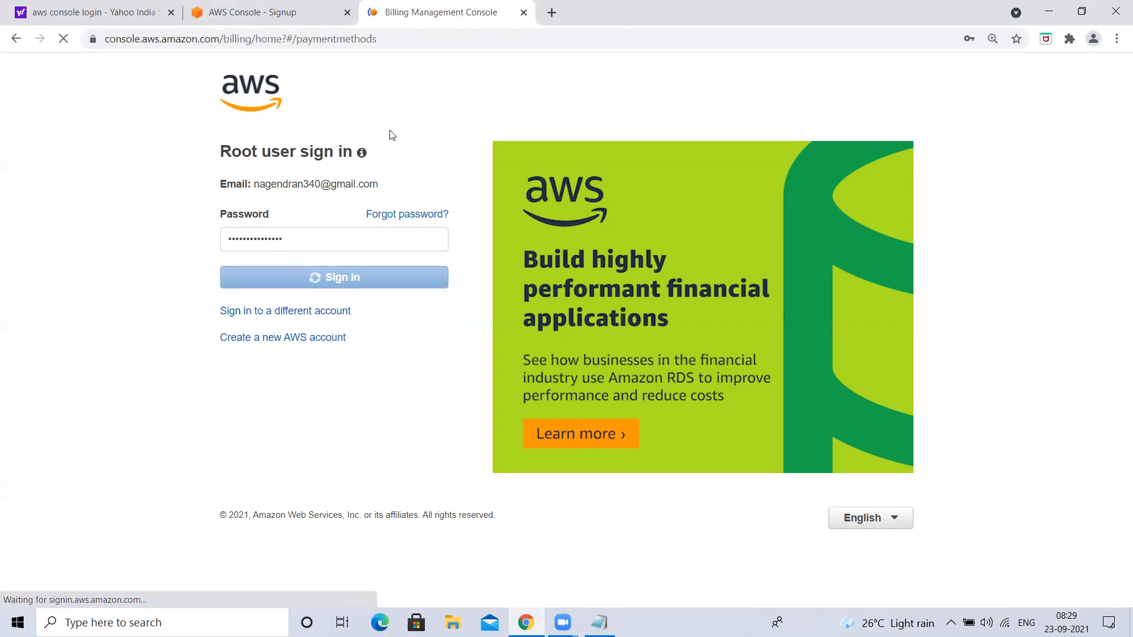
Step: On the Payment Methods page, delete the Visa card ending in 5002
{"action": "left_click", "coordinate": [263, 8]}
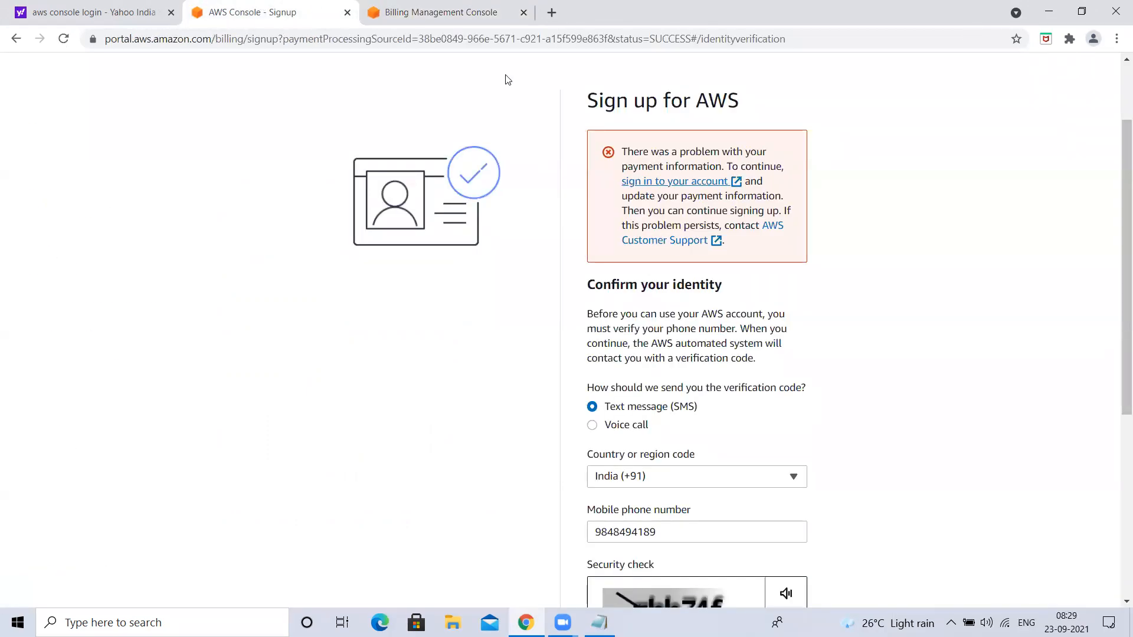
{"action": "left_click", "coordinate": [454, 11]}
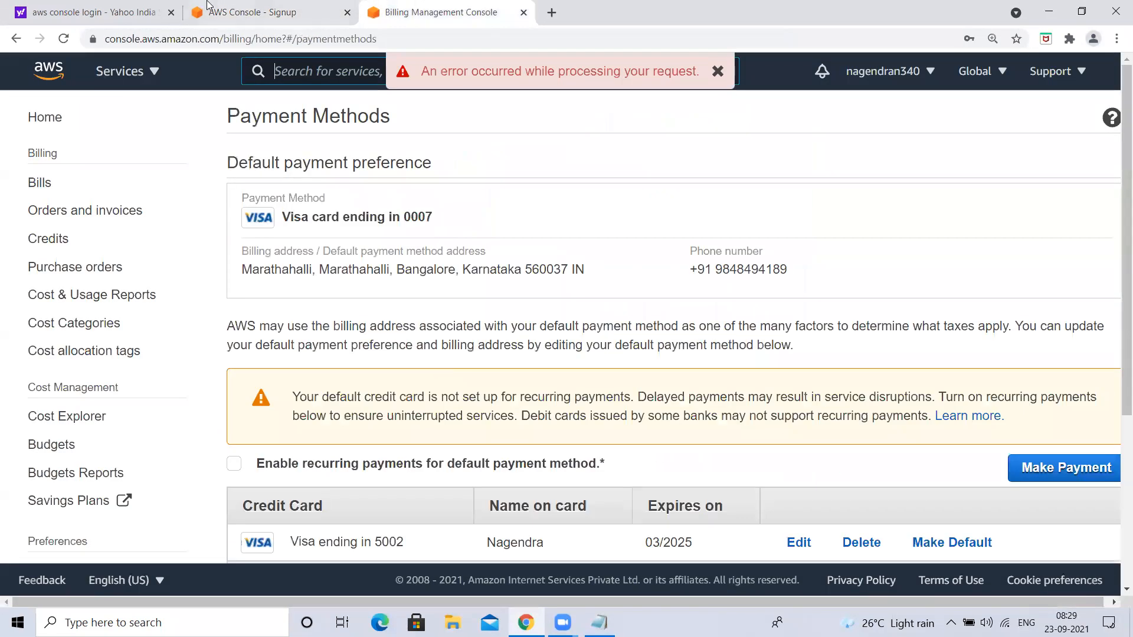
{"action": "left_click", "coordinate": [254, 12]}
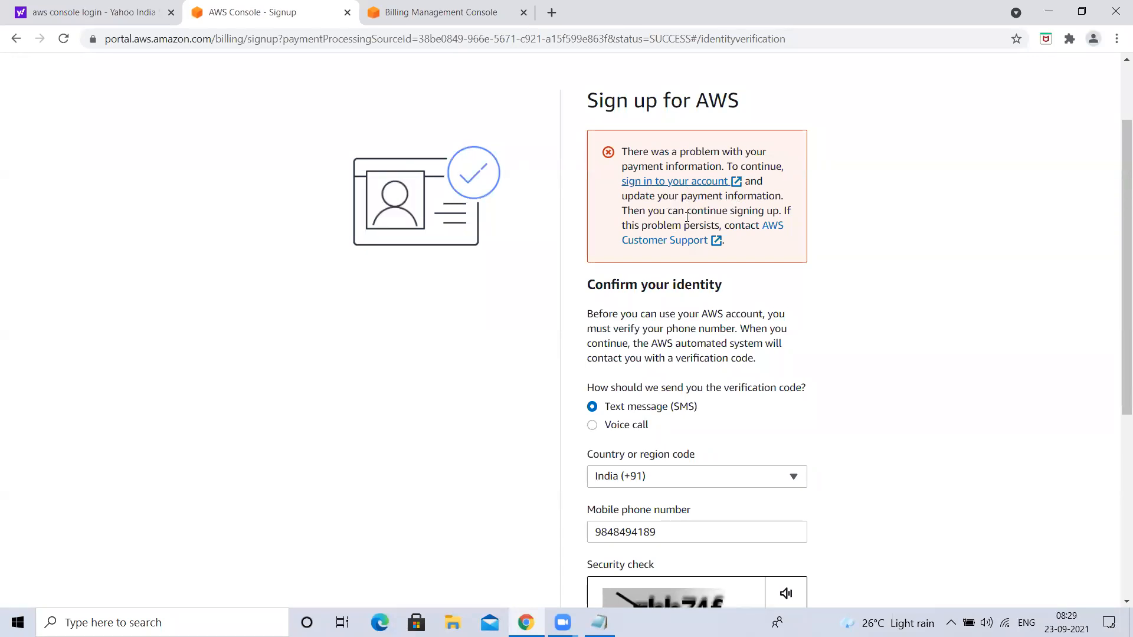
{"action": "left_click", "coordinate": [437, 23]}
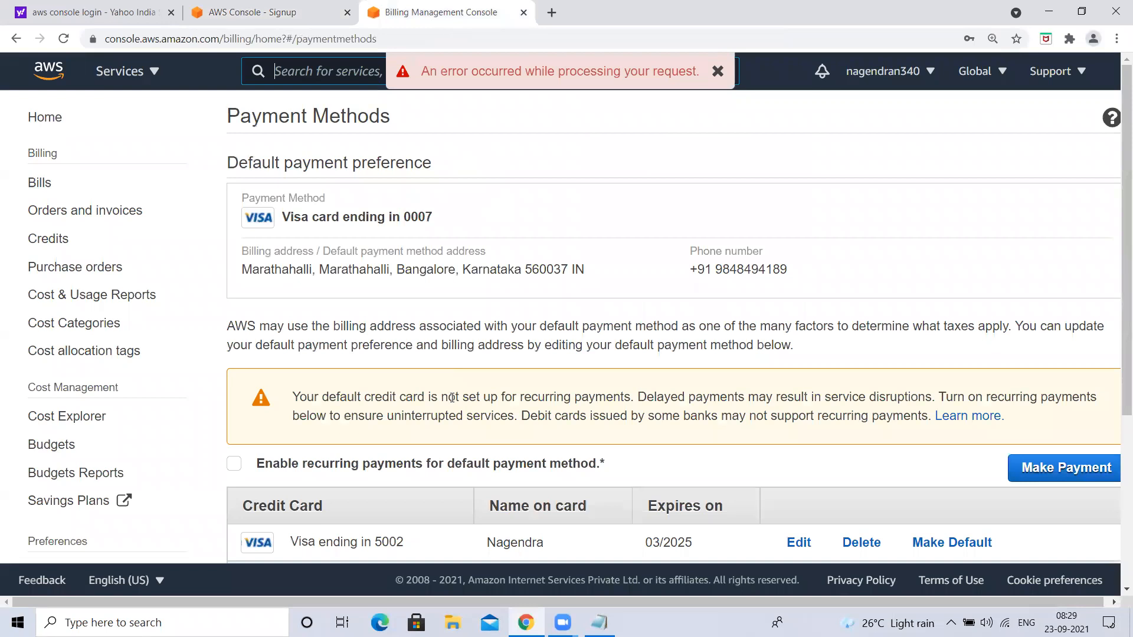
{"action": "scroll", "coordinate": [447, 284], "scroll_direction": "down", "scroll_amount": 1}
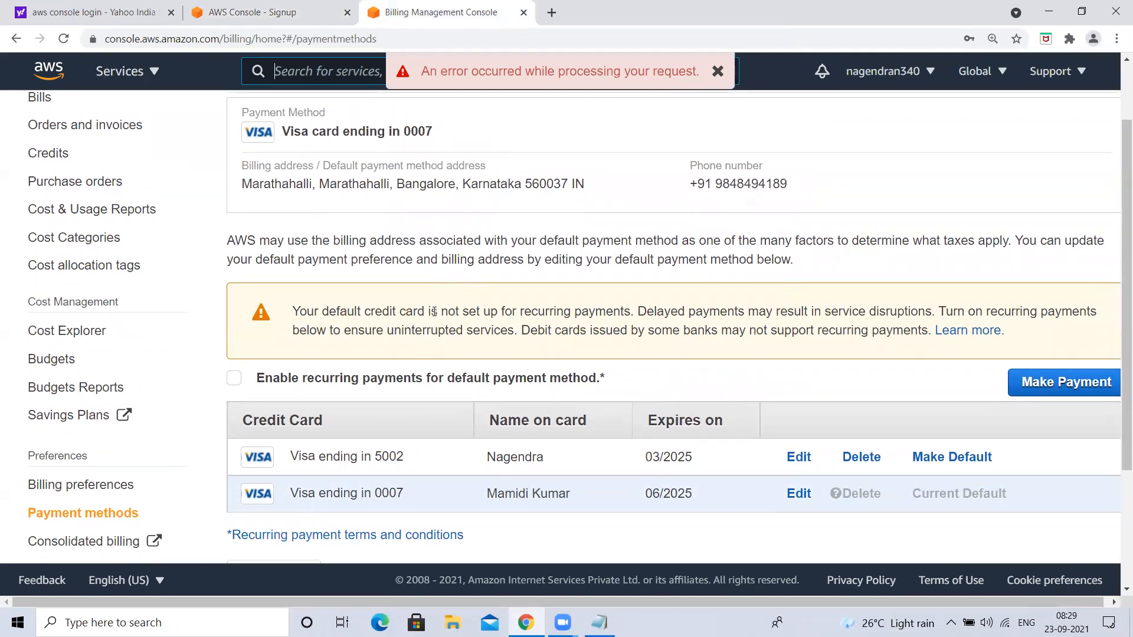
{"action": "scroll", "coordinate": [686, 328], "scroll_direction": "down", "scroll_amount": 2}
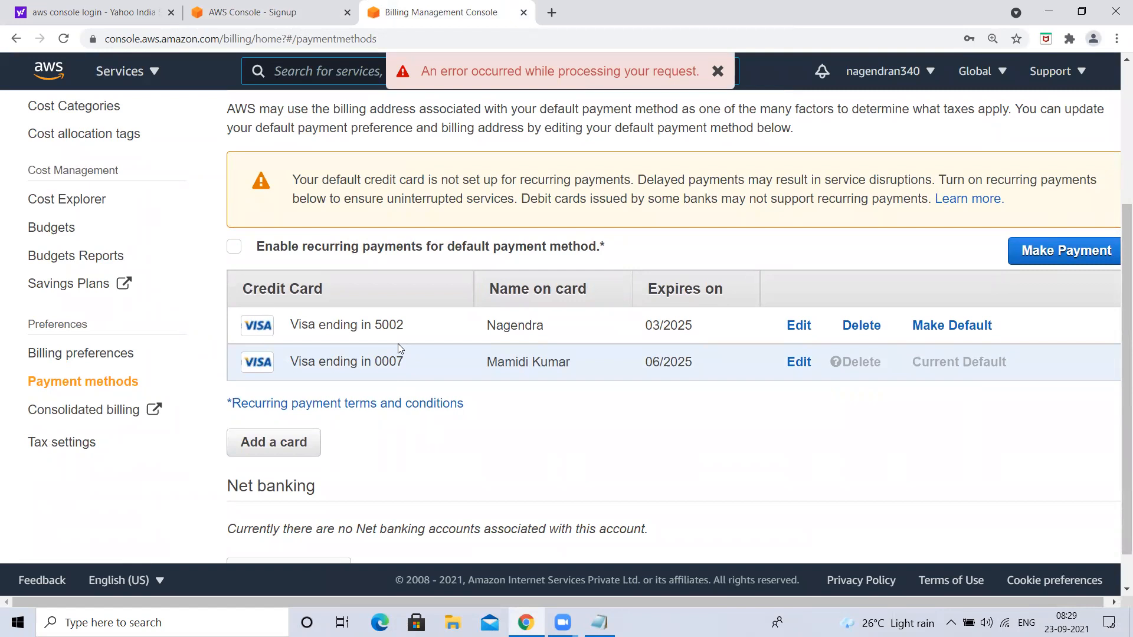
{"action": "left_click", "coordinate": [875, 330]}
{"action": "left_click", "coordinate": [772, 267]}
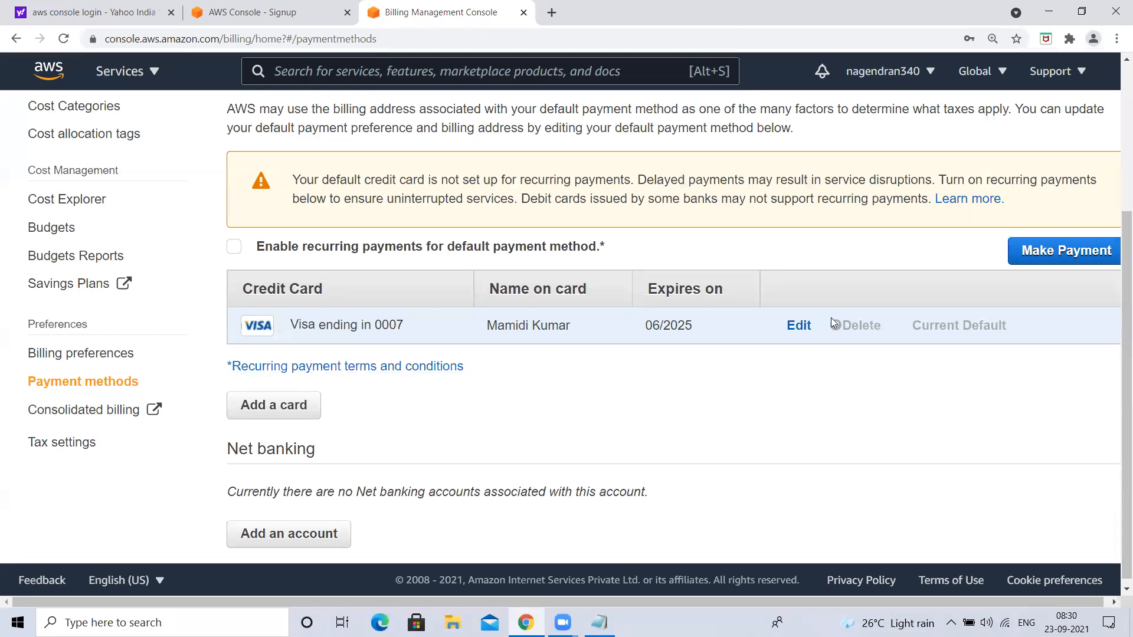
Step: Edit the default card ending in 0007 and enter its CVV
{"action": "left_click", "coordinate": [801, 328]}
{"action": "left_click", "coordinate": [689, 332]}
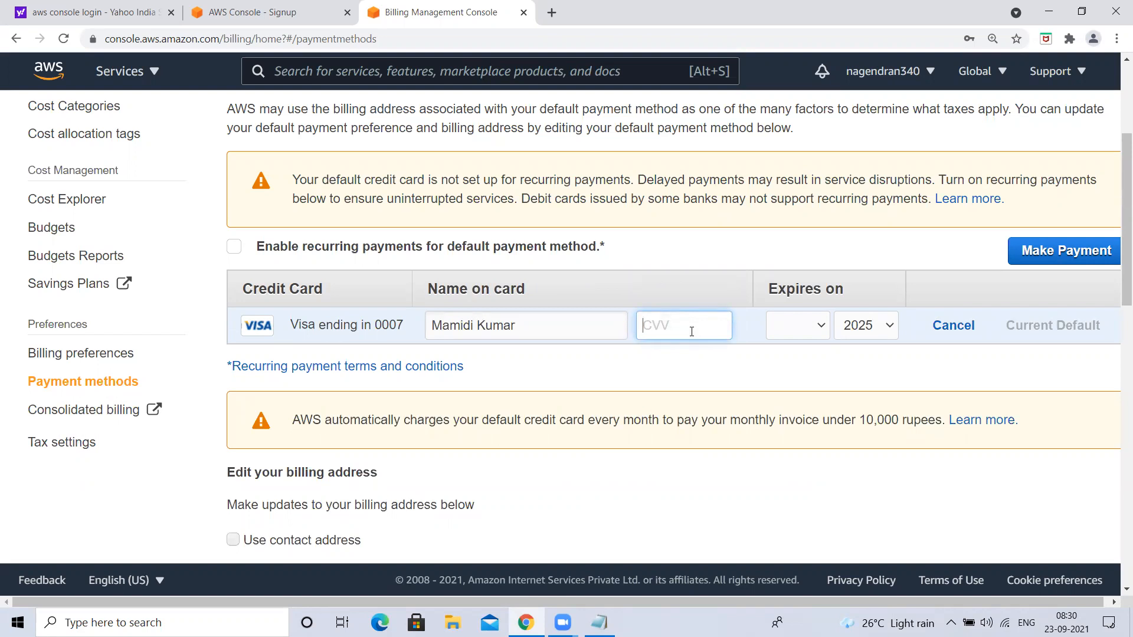
Step: Set the card's expiry month to 1, keeping year 2025
{"action": "left_click", "coordinate": [814, 336]}
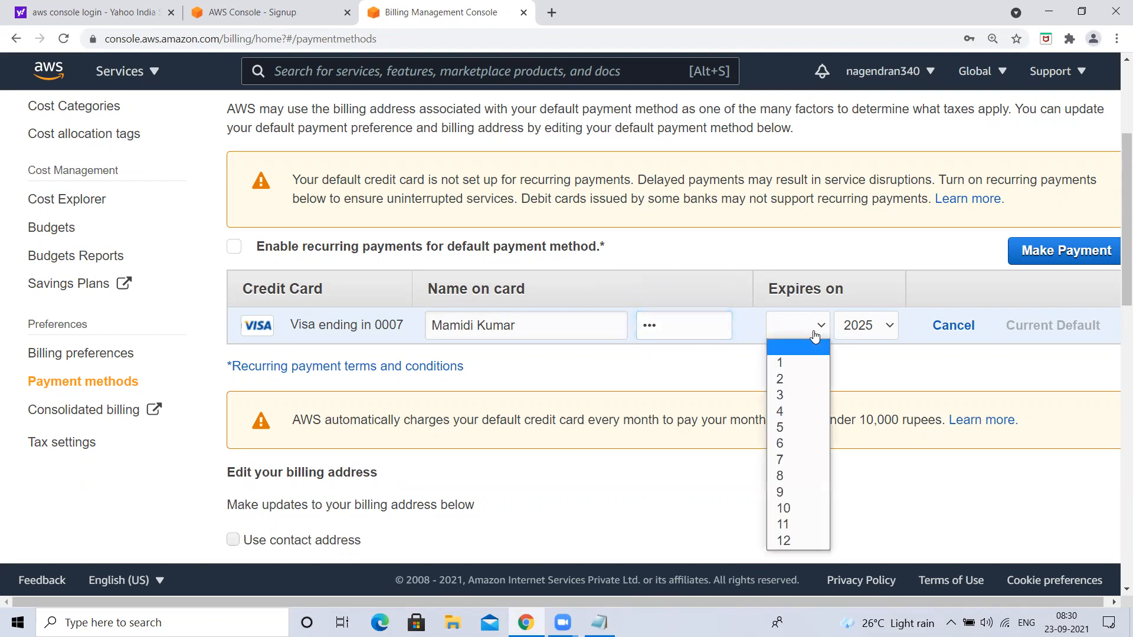
{"action": "left_click", "coordinate": [790, 443]}
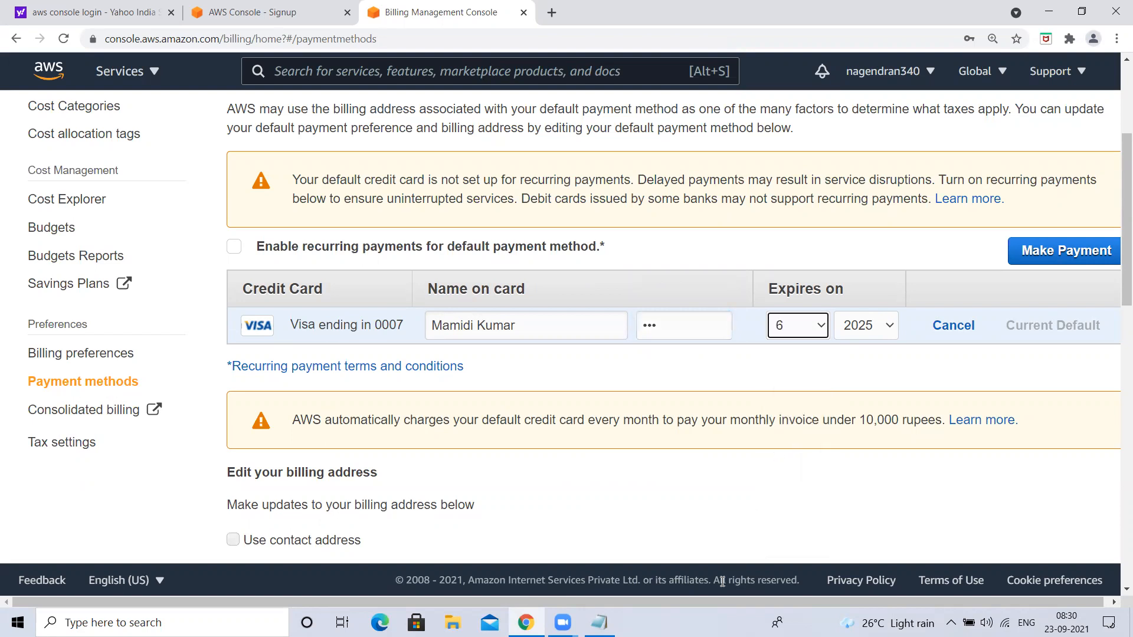
{"action": "left_click", "coordinate": [784, 337]}
{"action": "left_click", "coordinate": [787, 351]}
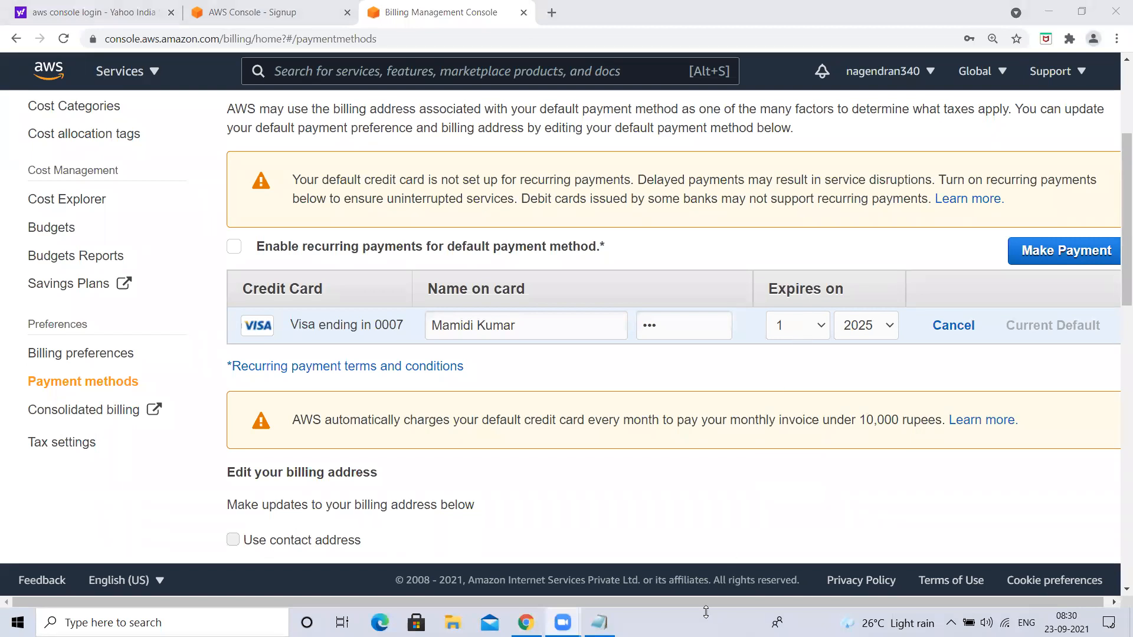
{"action": "scroll", "coordinate": [748, 450], "scroll_direction": "down", "scroll_amount": 2}
{"action": "scroll", "coordinate": [741, 475], "scroll_direction": "up", "scroll_amount": 1}
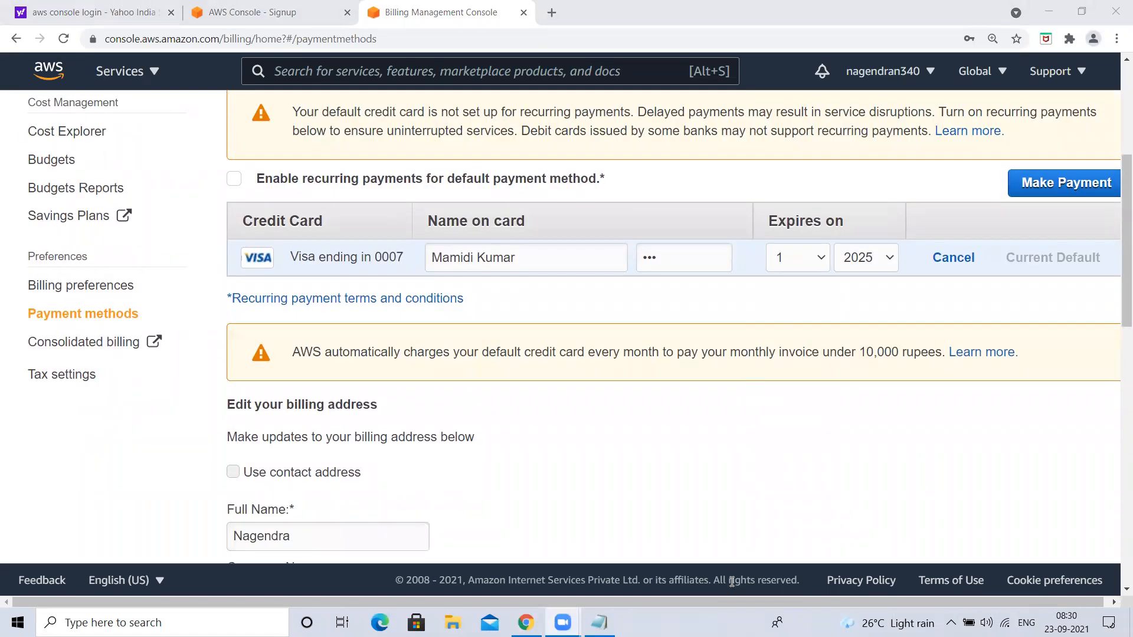
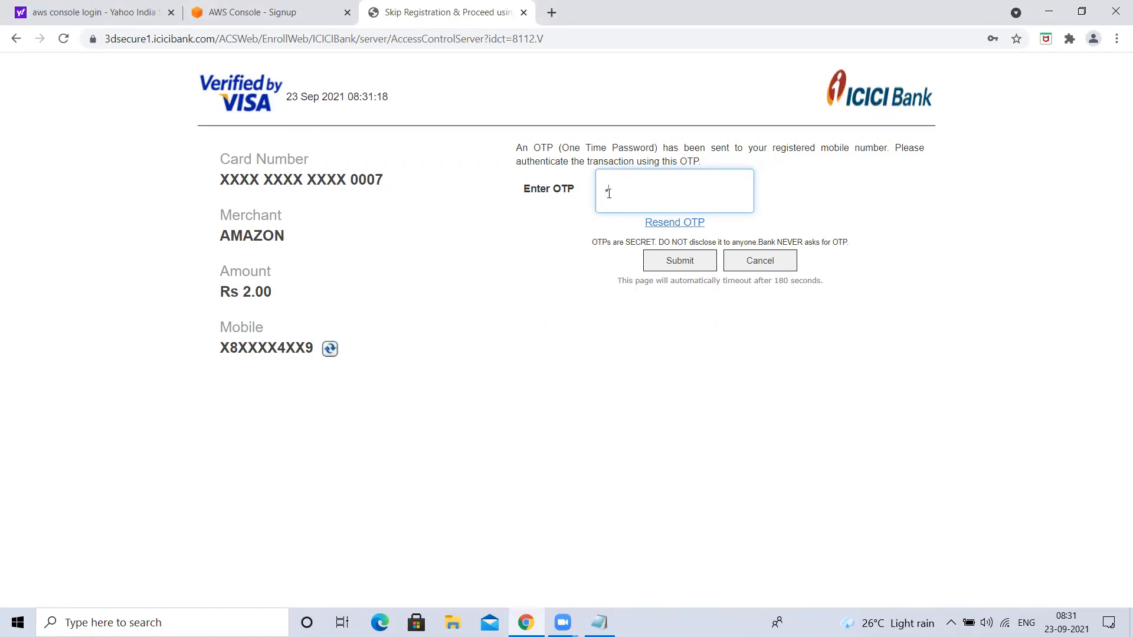
Step: Enter the one-time password on the ICICI Bank 3-D Secure page and submit it
{"action": "type", "text": "******"}
{"action": "left_click", "coordinate": [693, 270]}
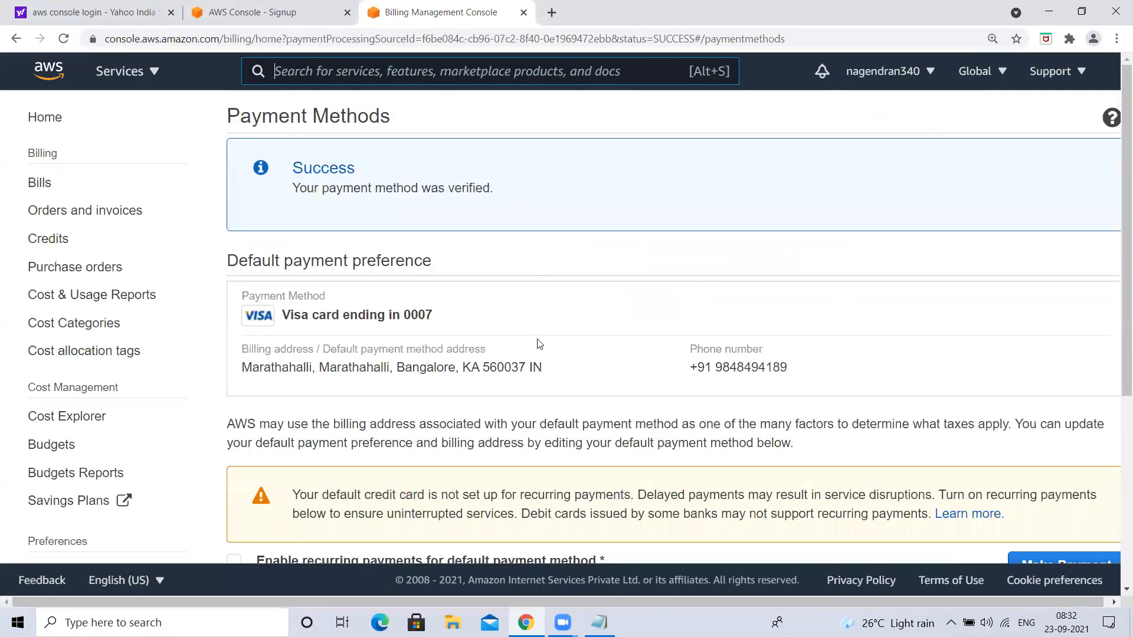
Step: Back on the sign-up tab, type the security check characters and request the SMS code
{"action": "scroll", "coordinate": [361, 189], "scroll_direction": "down", "scroll_amount": 1}
{"action": "scroll", "coordinate": [435, 346], "scroll_direction": "down", "scroll_amount": 3}
{"action": "scroll", "coordinate": [436, 401], "scroll_direction": "up", "scroll_amount": 5}
{"action": "left_click", "coordinate": [245, 11]}
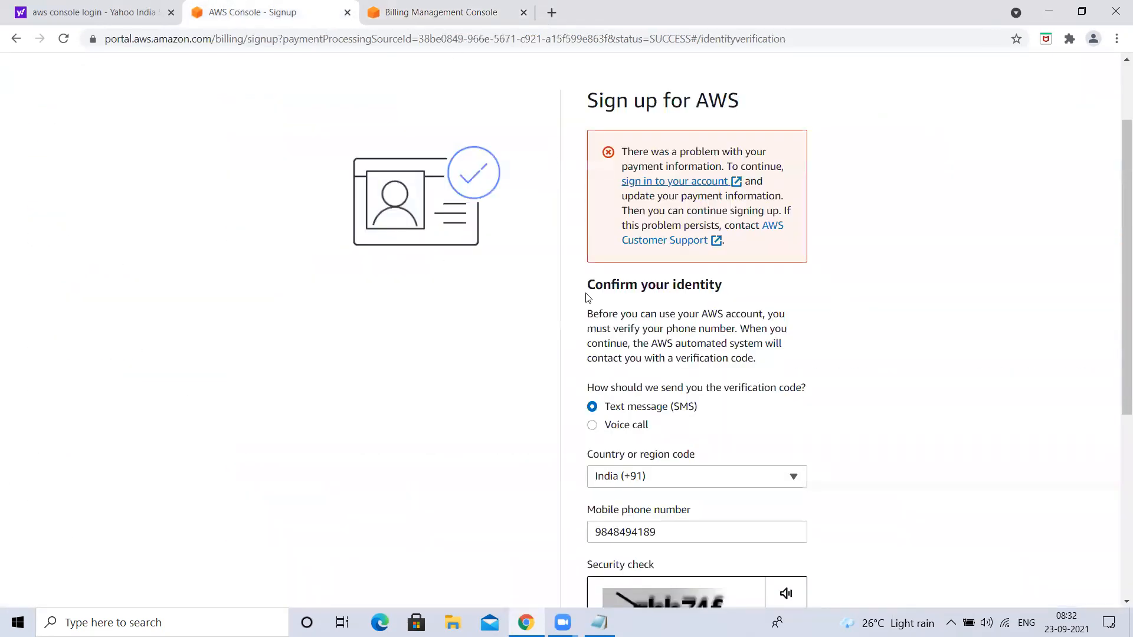
{"action": "scroll", "coordinate": [629, 501], "scroll_direction": "down", "scroll_amount": 3}
{"action": "left_click", "coordinate": [623, 502]}
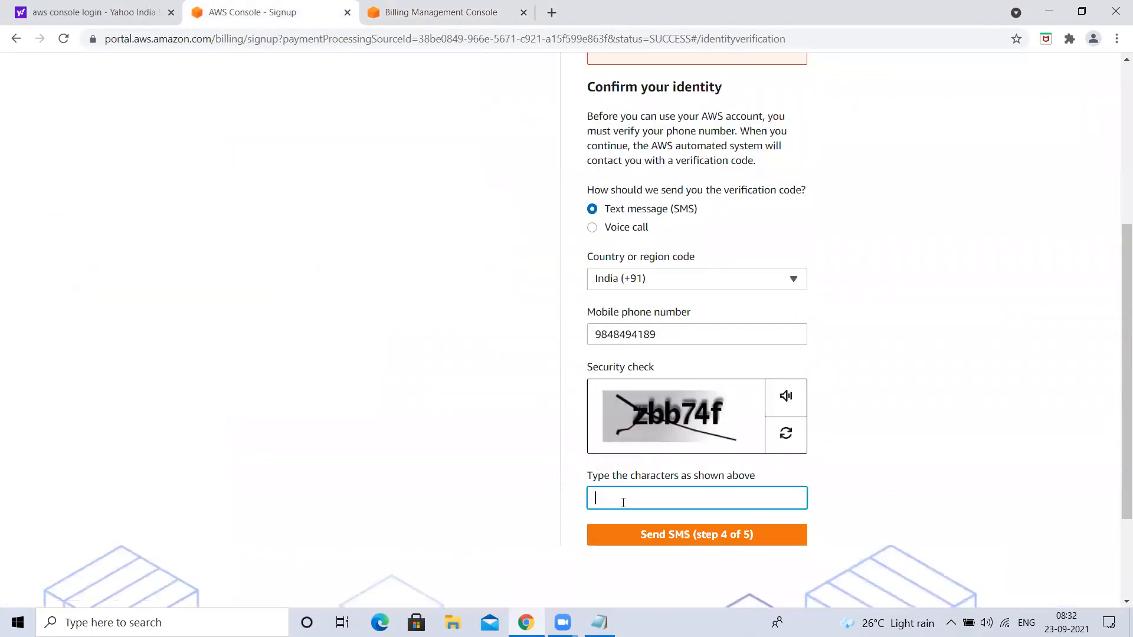
{"action": "type", "text": "zbb"}
{"action": "type", "text": "74f"}
{"action": "left_click", "coordinate": [640, 541]}
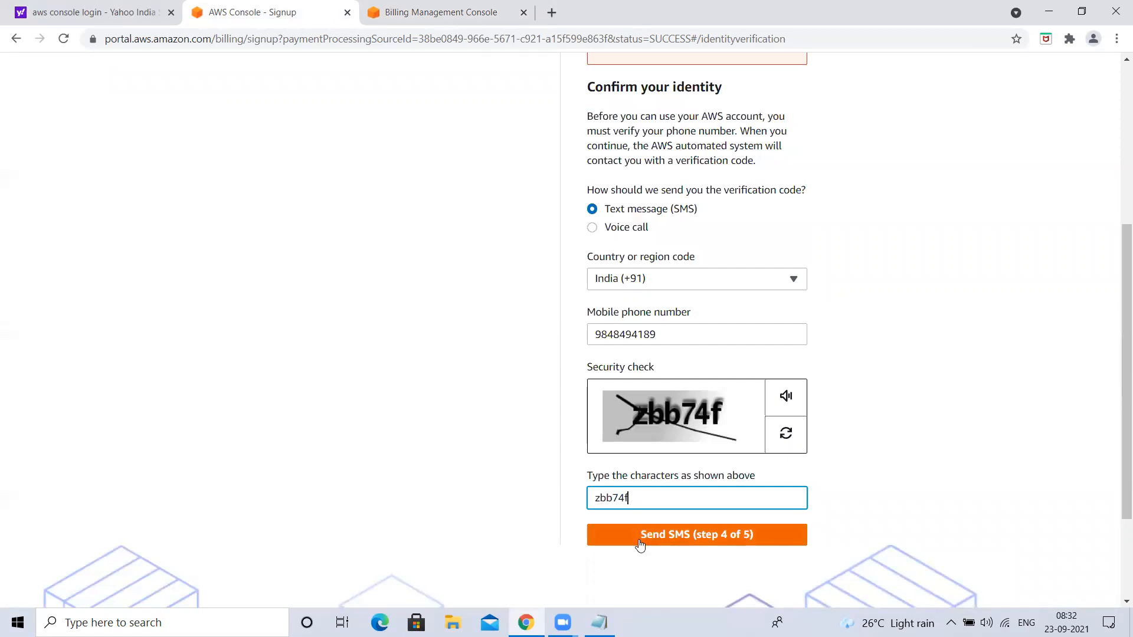
Step: Load a new security check image, enter its characters, and send the SMS code again
{"action": "scroll", "coordinate": [643, 404], "scroll_direction": "down", "scroll_amount": 3}
{"action": "left_click", "coordinate": [784, 431]}
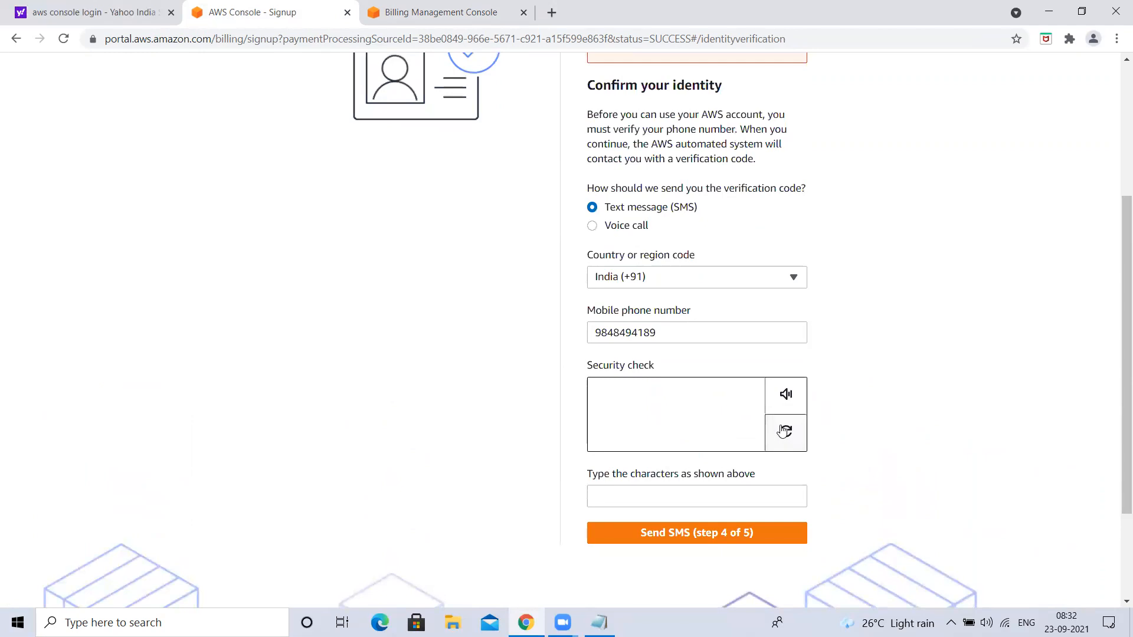
{"action": "left_click", "coordinate": [644, 497]}
{"action": "type", "text": "b"}
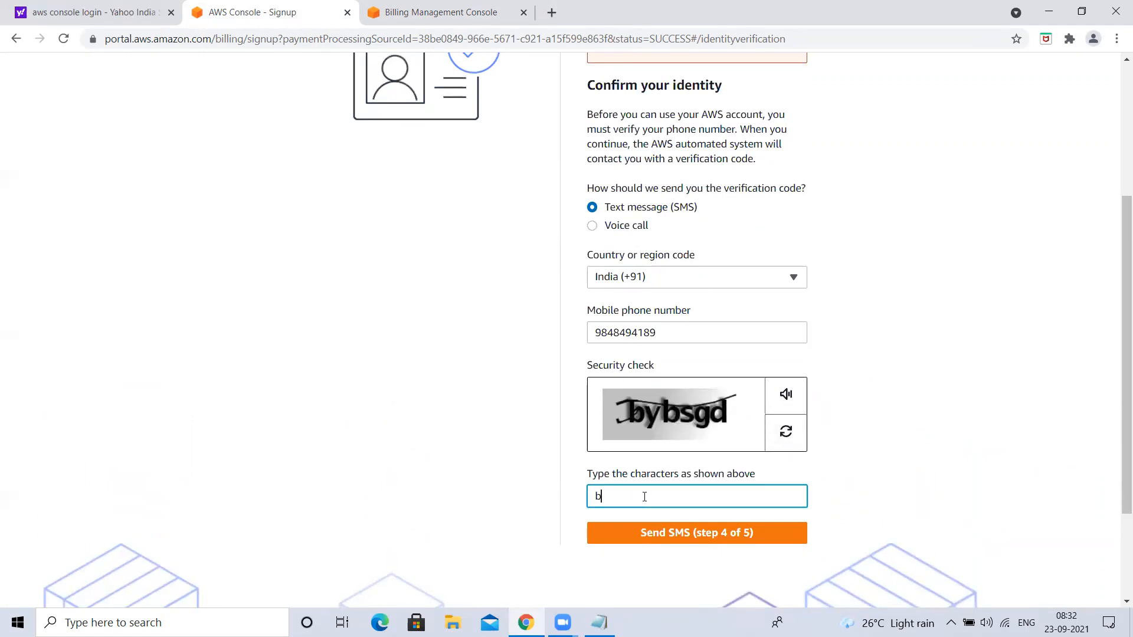
{"action": "type", "text": "ybsgd"}
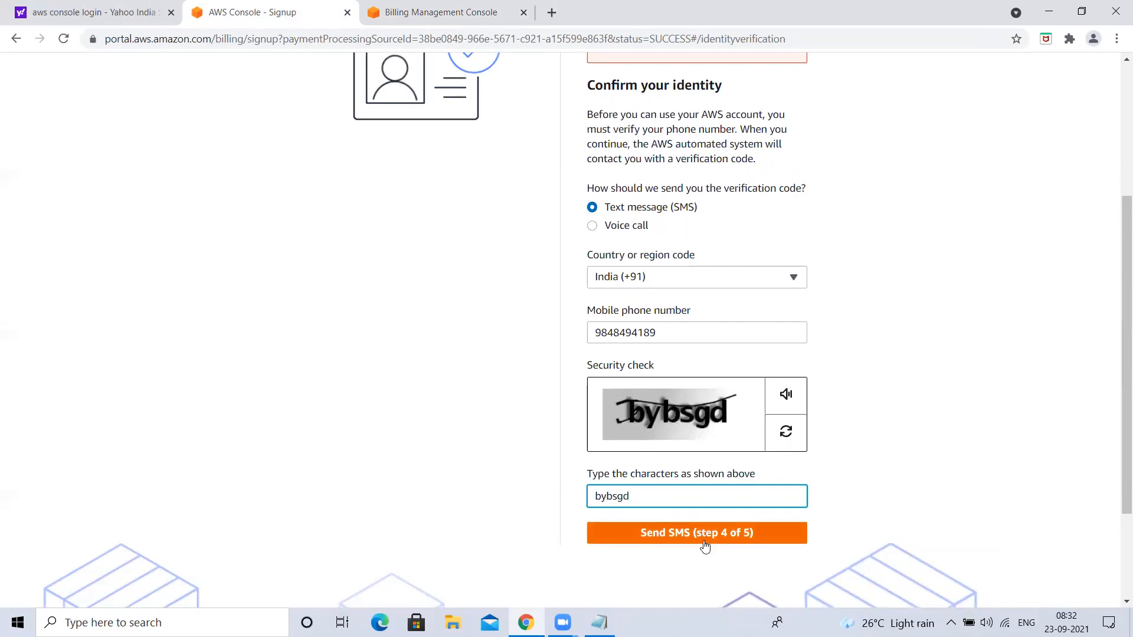
{"action": "left_click", "coordinate": [705, 539]}
{"action": "left_click", "coordinate": [602, 288]}
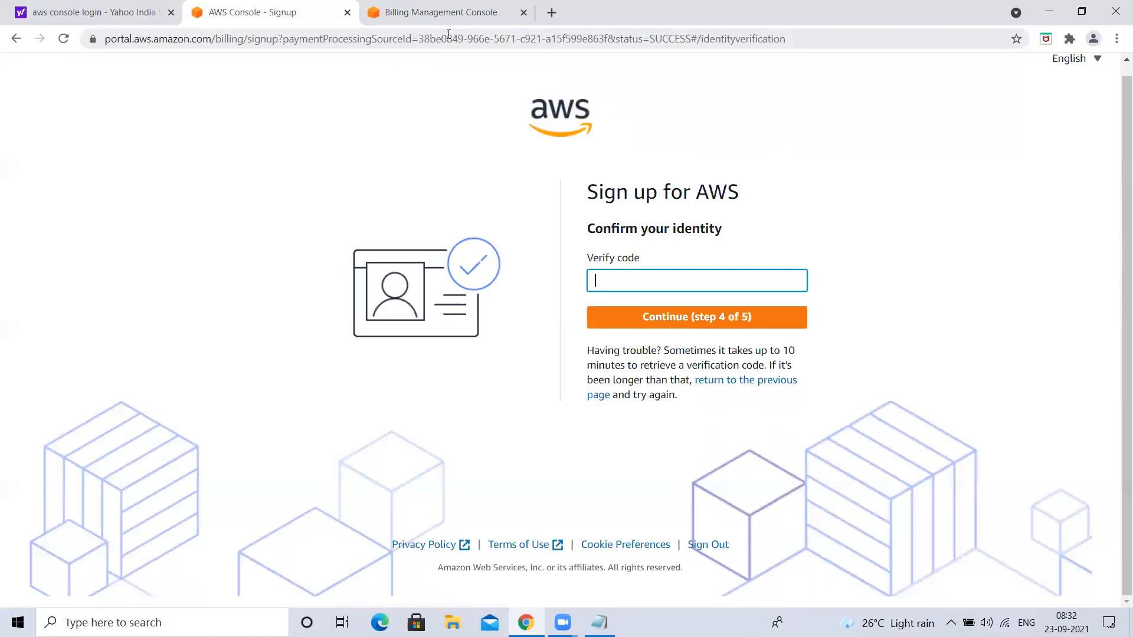
Step: Close the Billing Management Console tab and submit the SMS verification code
{"action": "left_click", "coordinate": [480, 6]}
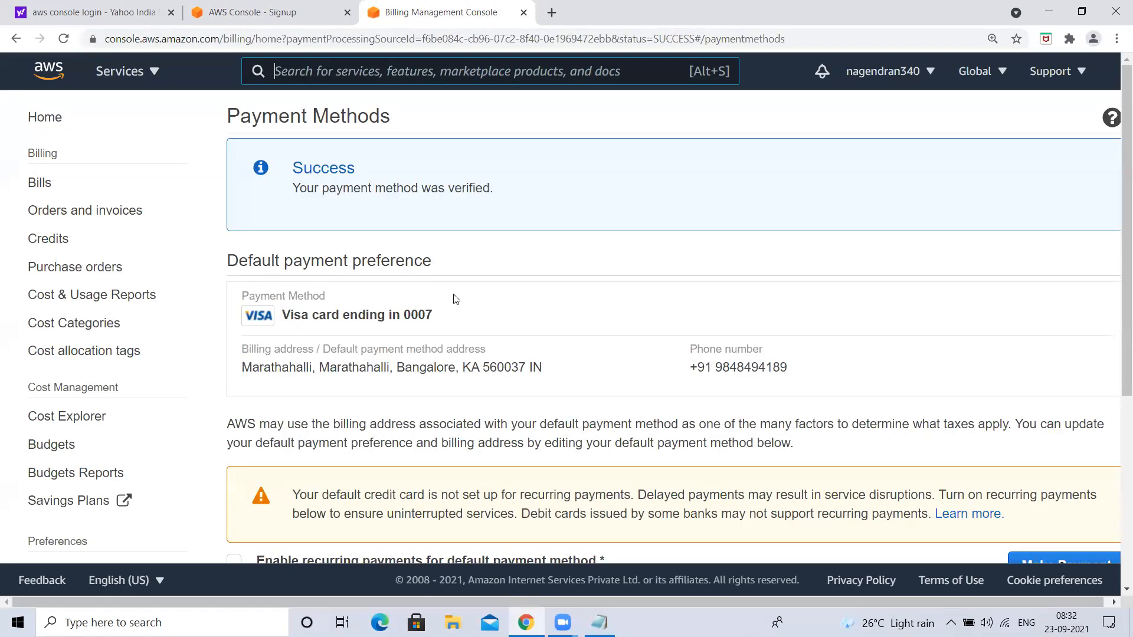
{"action": "left_click", "coordinate": [524, 13]}
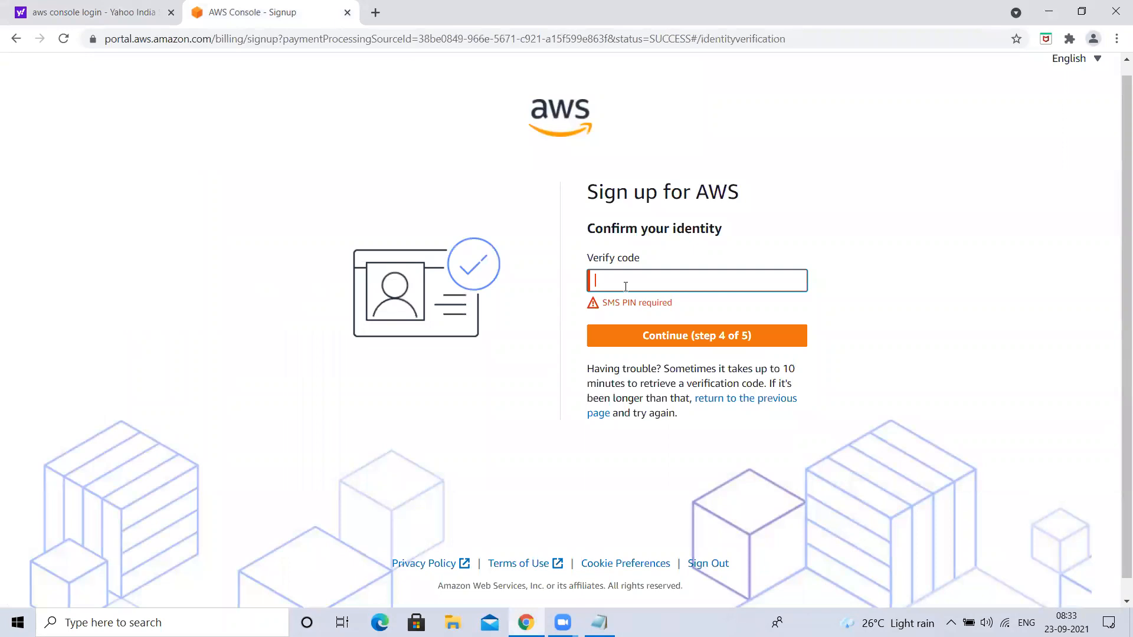
{"action": "left_click", "coordinate": [717, 326]}
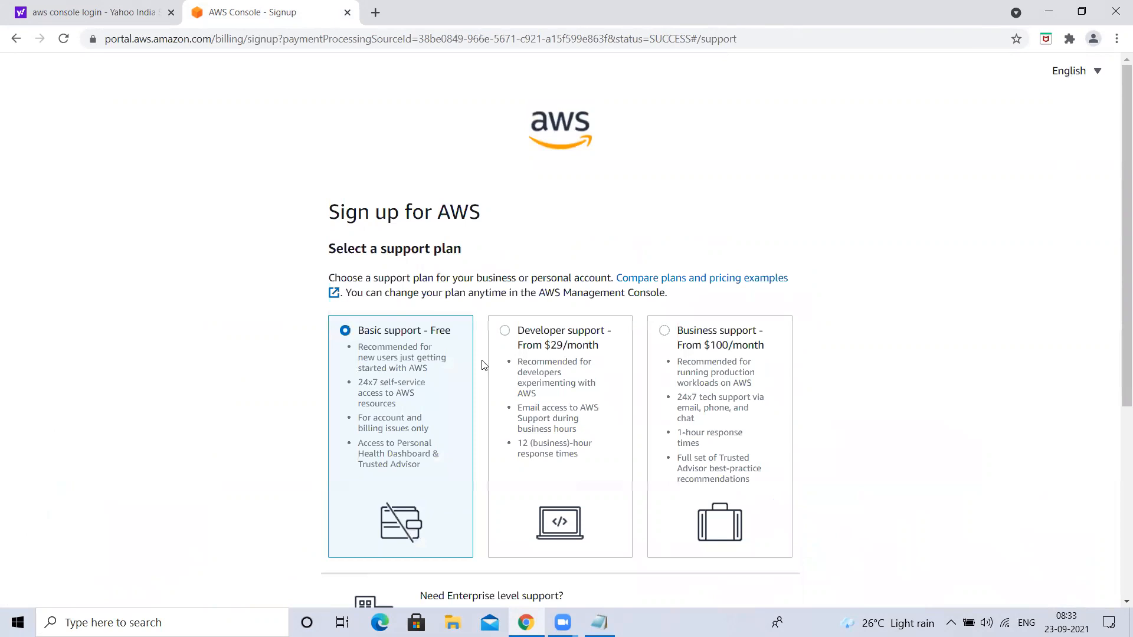
Step: Keep the Basic support - Free plan selected and complete sign up
{"action": "scroll", "coordinate": [483, 364], "scroll_direction": "down", "scroll_amount": 5}
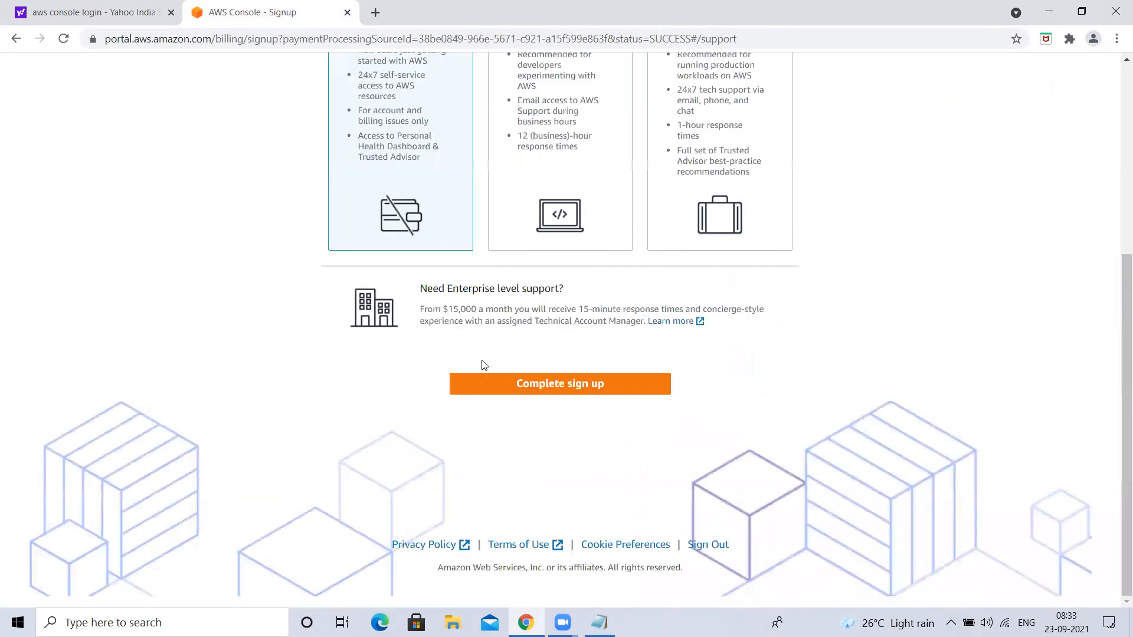
{"action": "scroll", "coordinate": [482, 364], "scroll_direction": "up", "scroll_amount": 5}
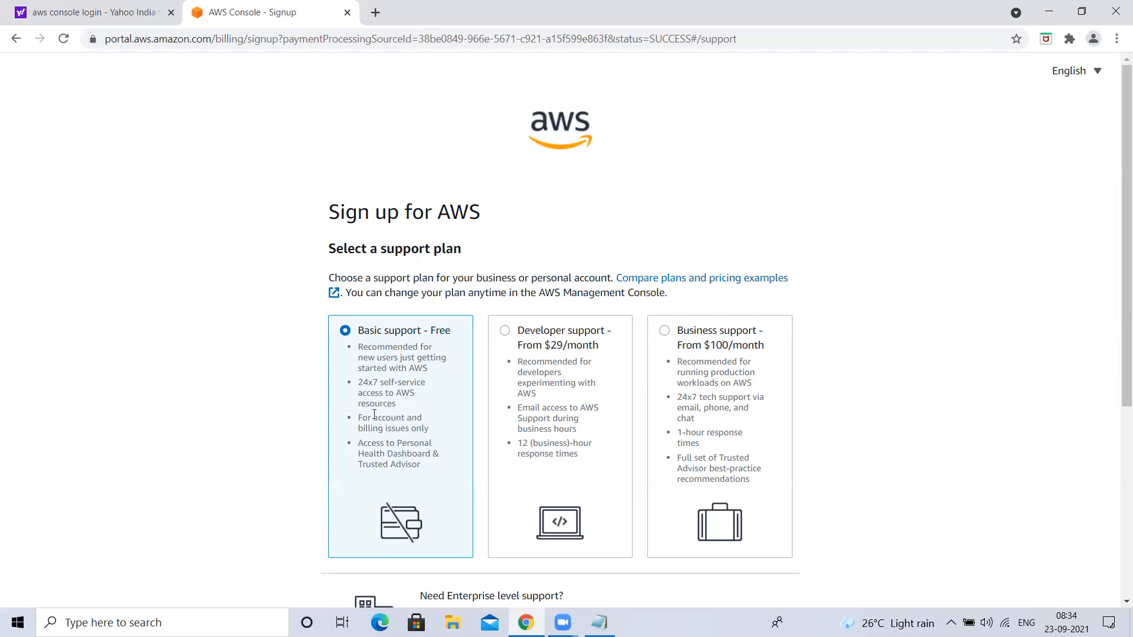
{"action": "scroll", "coordinate": [374, 415], "scroll_direction": "down", "scroll_amount": 1}
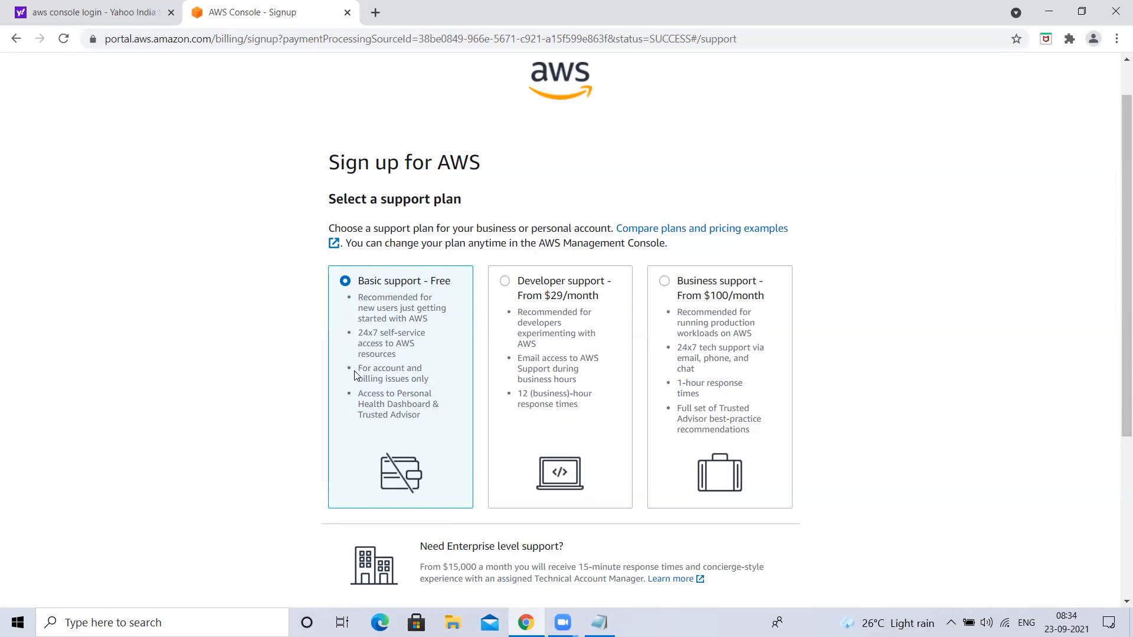
{"action": "left_click_drag", "start_coordinate": [353, 375], "coordinate": [419, 381]}
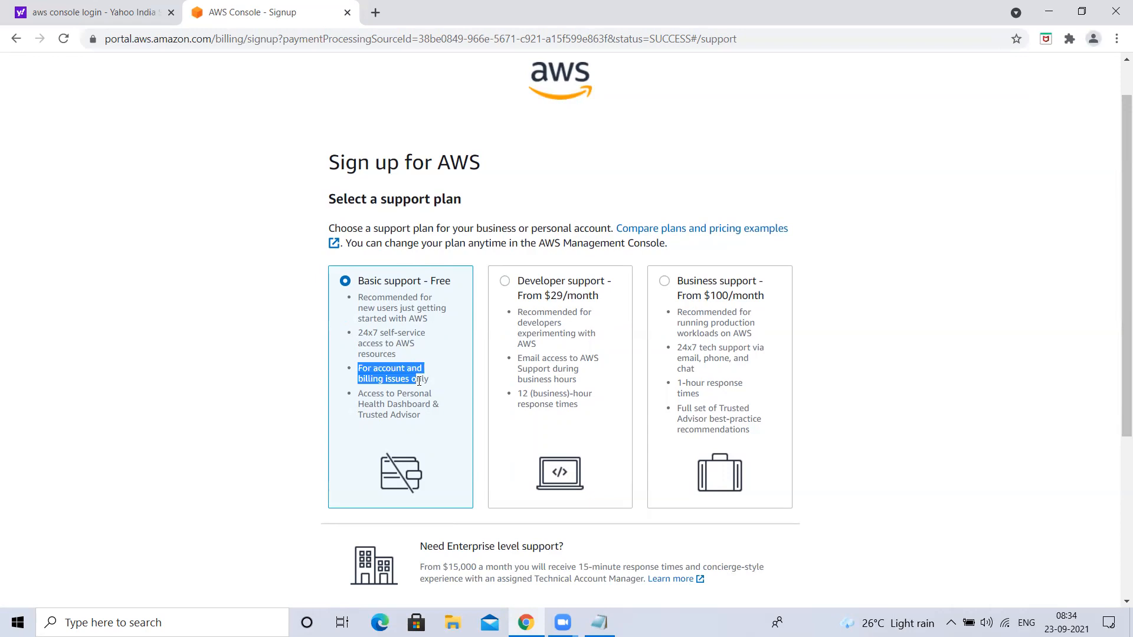
{"action": "left_click", "coordinate": [419, 380]}
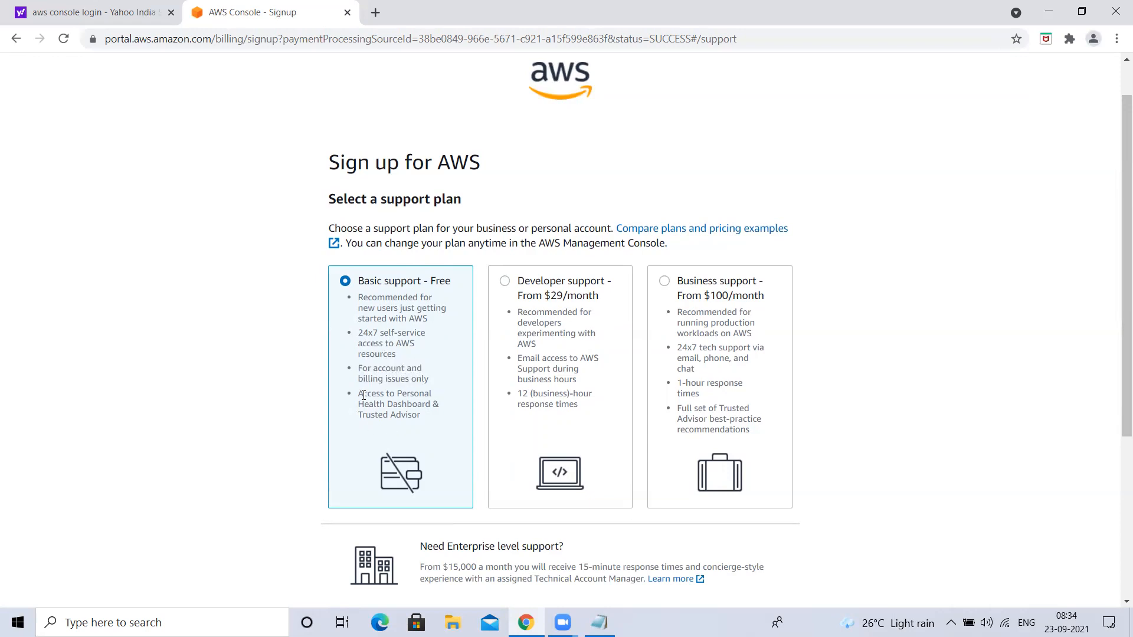
{"action": "scroll", "coordinate": [381, 413], "scroll_direction": "down", "scroll_amount": 2}
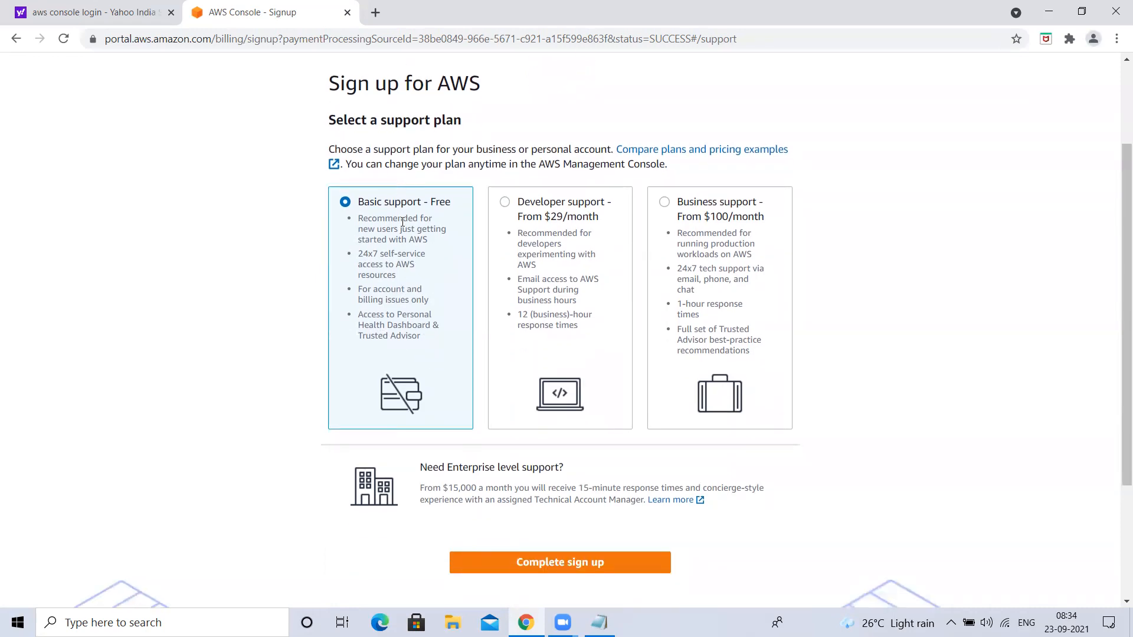
{"action": "scroll", "coordinate": [427, 407], "scroll_direction": "down", "scroll_amount": 1}
{"action": "scroll", "coordinate": [428, 407], "scroll_direction": "down", "scroll_amount": 2}
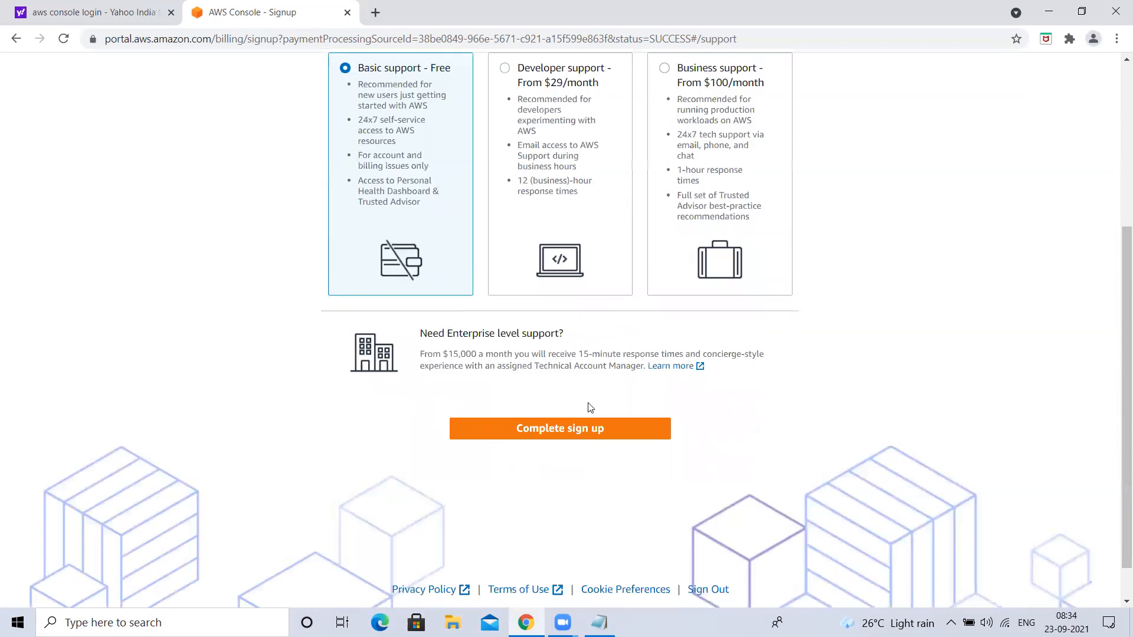
{"action": "left_click", "coordinate": [583, 437]}
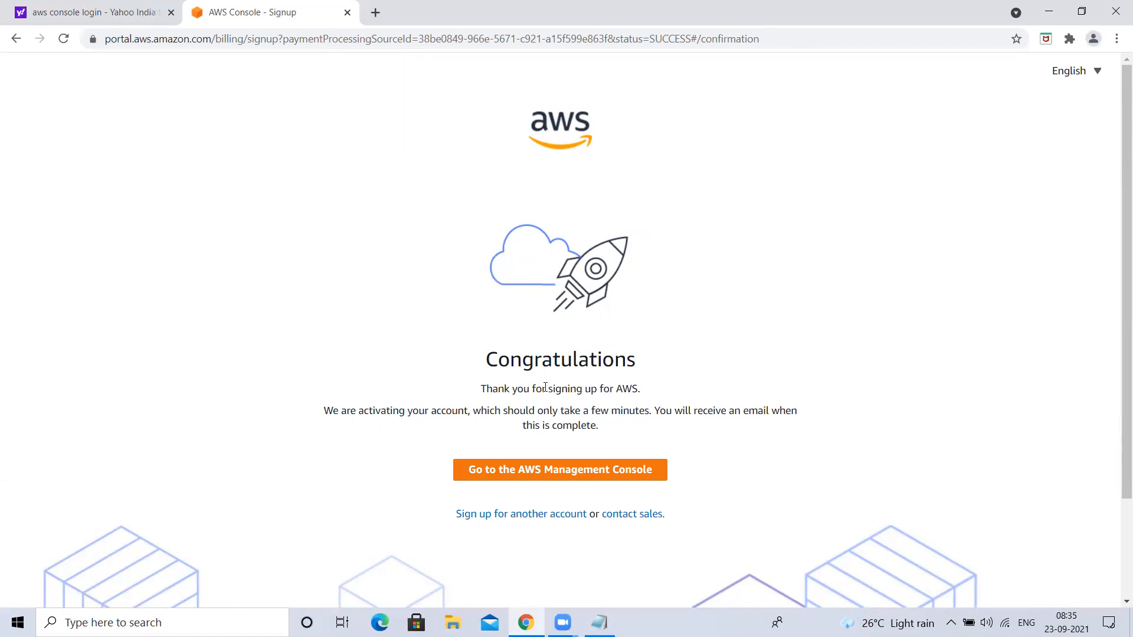
Step: Read the Congratulations account-activation message, then go to the AWS Management Console
{"action": "left_click_drag", "start_coordinate": [494, 363], "coordinate": [679, 366]}
{"action": "left_click", "coordinate": [680, 366]}
{"action": "left_click_drag", "start_coordinate": [324, 412], "coordinate": [462, 422]}
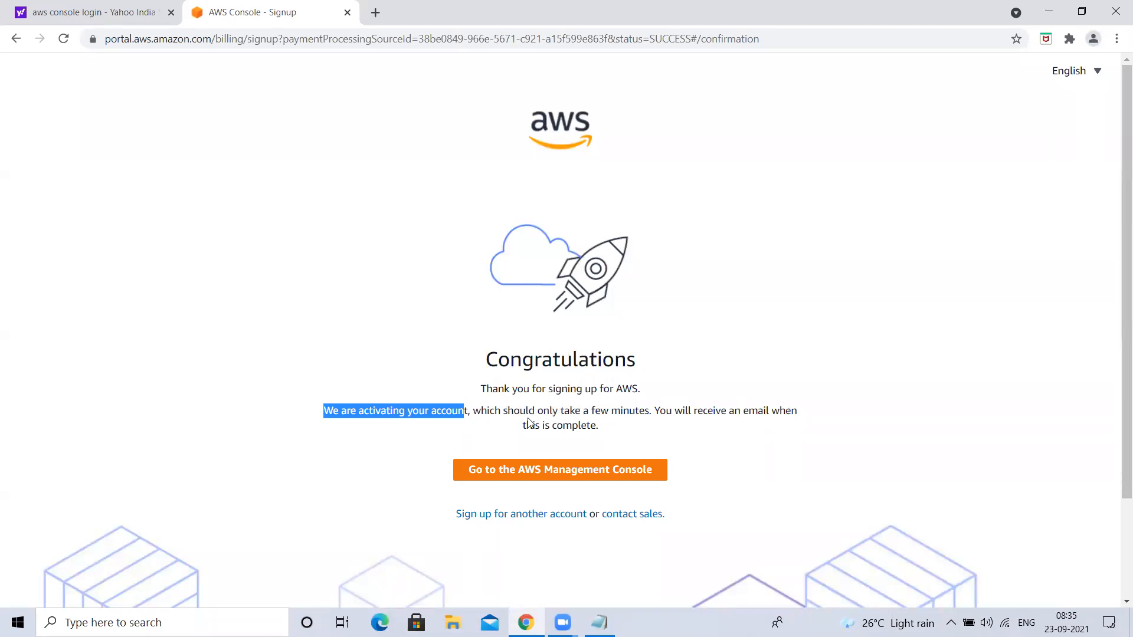
{"action": "left_click_drag", "start_coordinate": [522, 425], "coordinate": [618, 436]}
{"action": "left_click", "coordinate": [619, 436]}
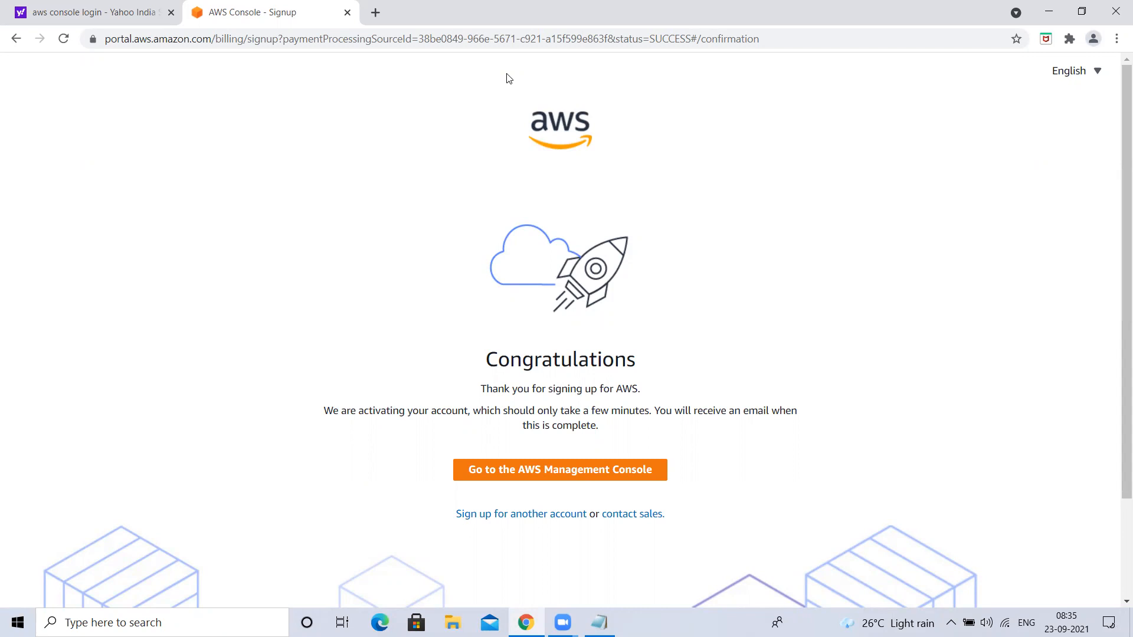
{"action": "left_click_drag", "start_coordinate": [567, 412], "coordinate": [666, 423]}
{"action": "left_click", "coordinate": [667, 424]}
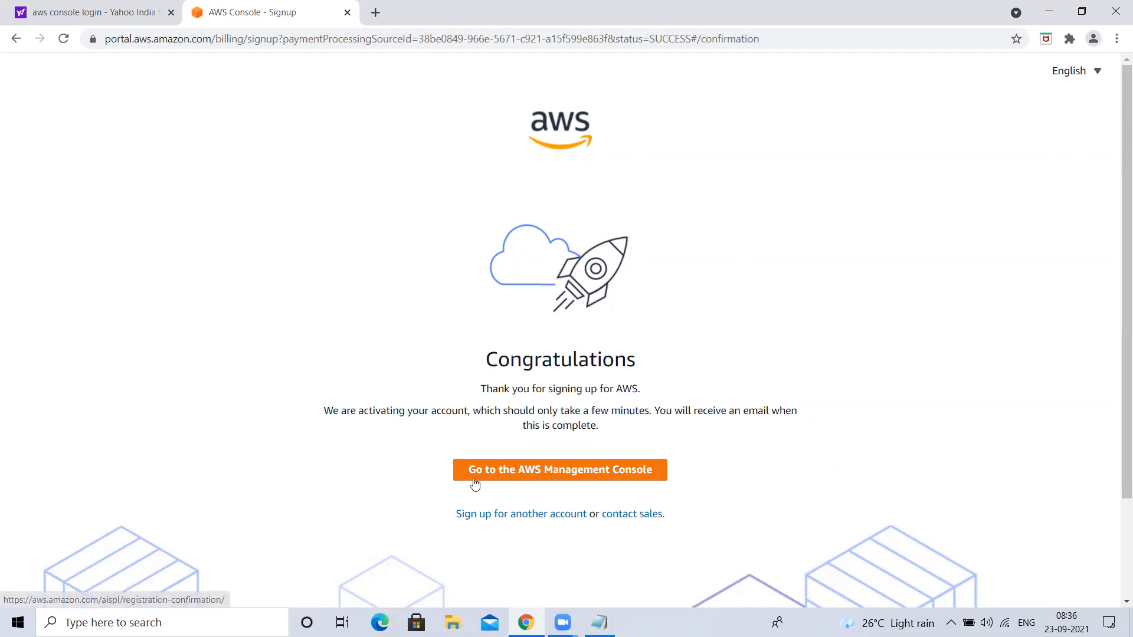
{"action": "left_click", "coordinate": [551, 475]}
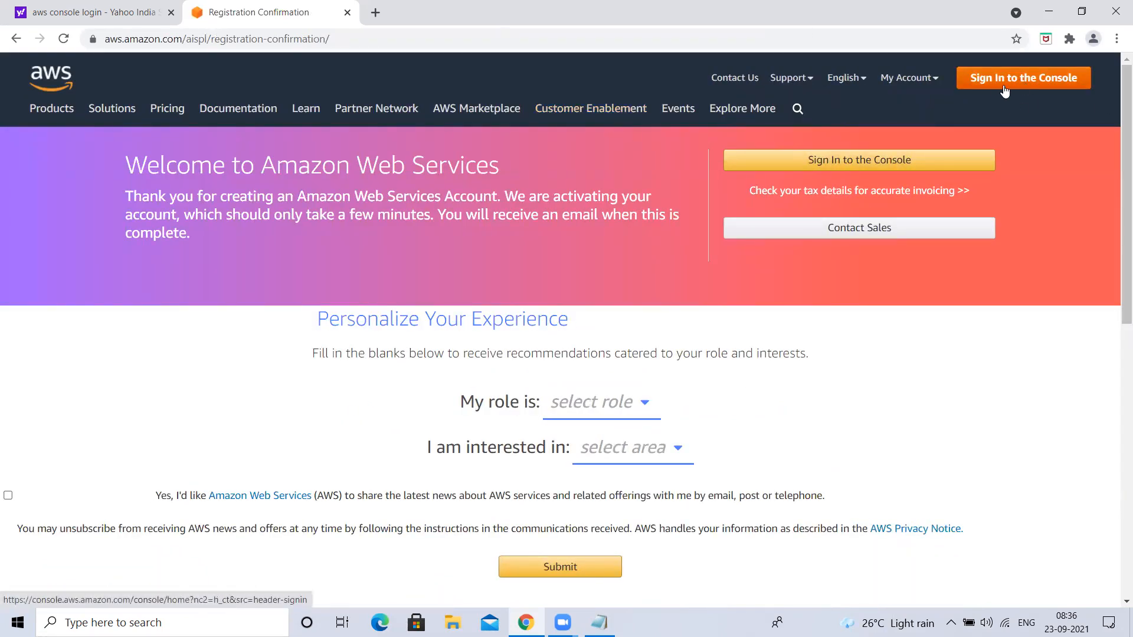
Step: From the 'aws console login' search results, open the AWS Management Console result and sign in
{"action": "left_click", "coordinate": [94, 13]}
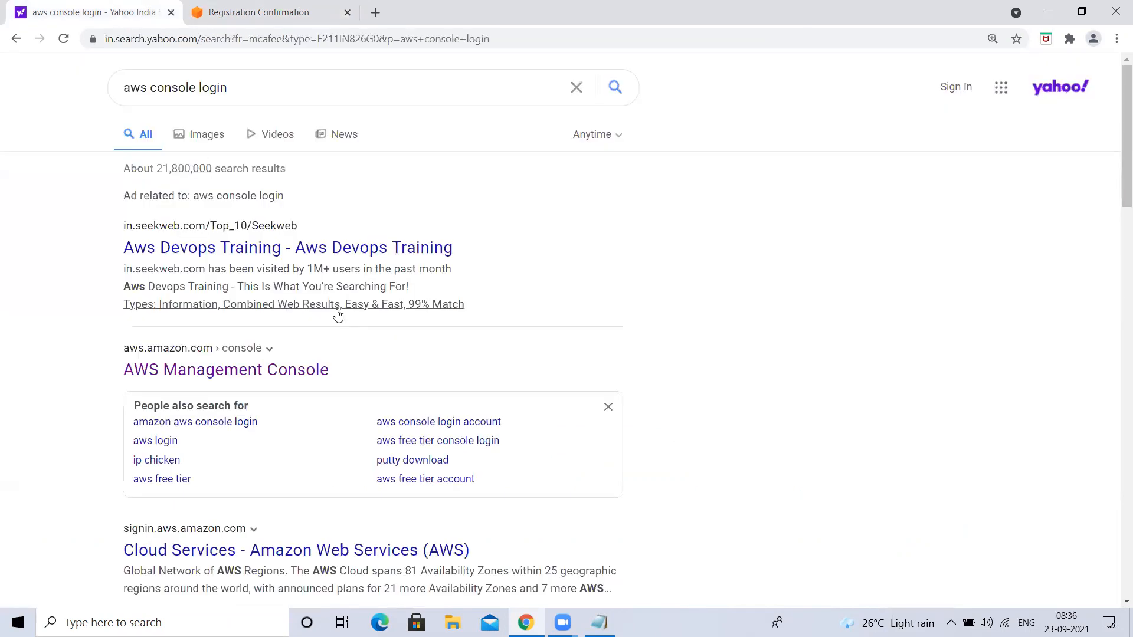
{"action": "left_click_drag", "start_coordinate": [124, 90], "coordinate": [271, 82]}
{"action": "left_click", "coordinate": [236, 379]}
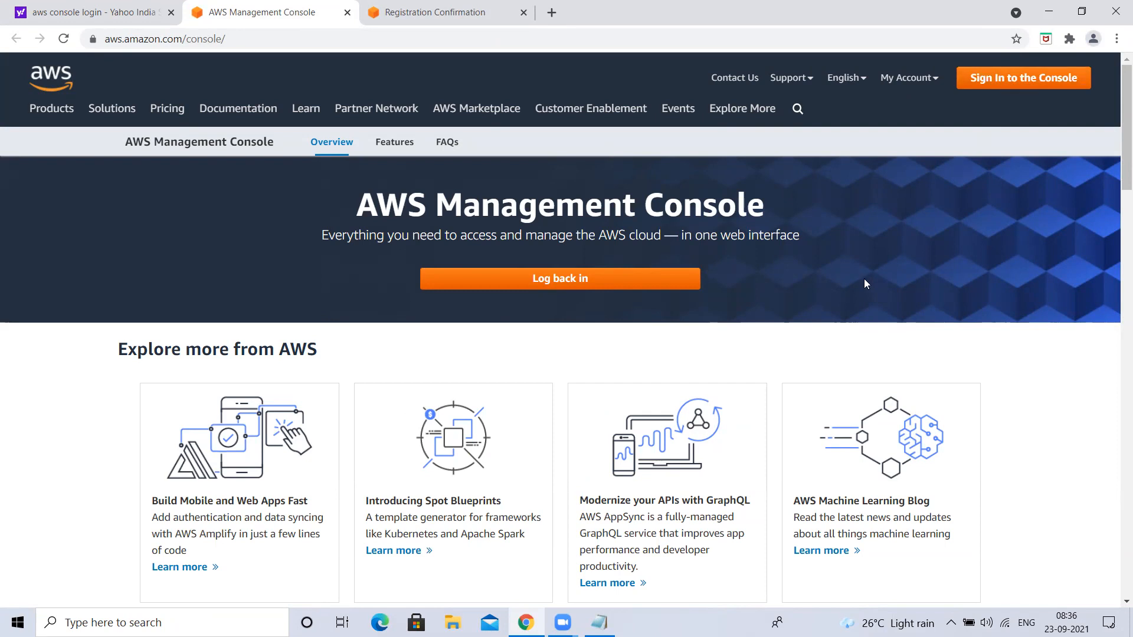
{"action": "left_click", "coordinate": [989, 86]}
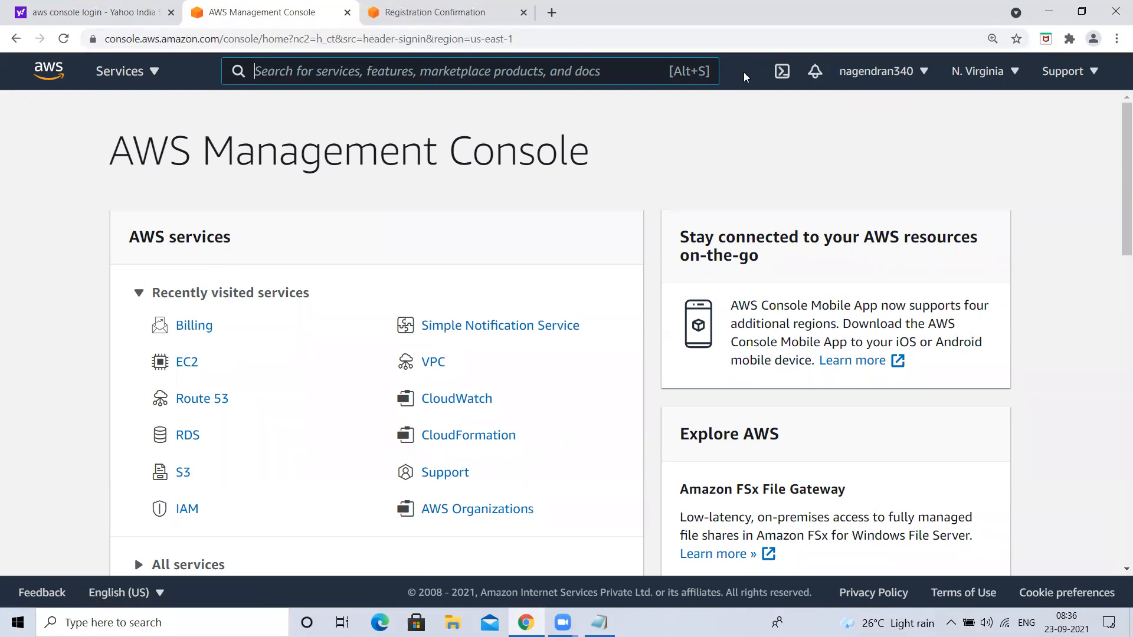
Step: Reopen the AWS console address, then sign out of the current account
{"action": "left_click", "coordinate": [1117, 10]}
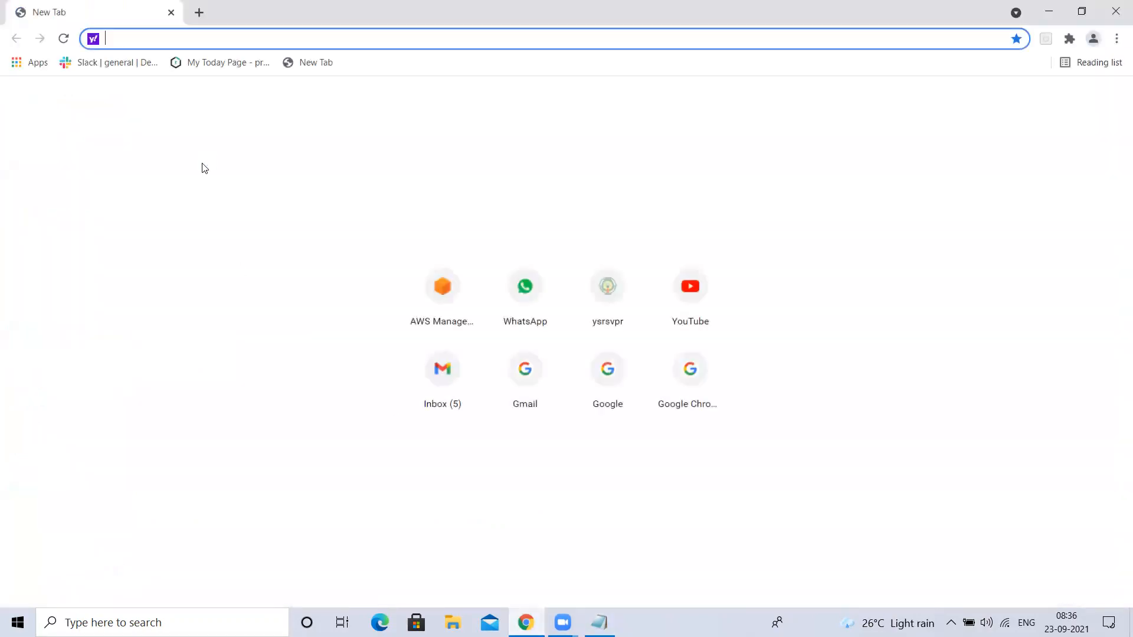
{"action": "type", "text": "aws.amazon.com/console/"}
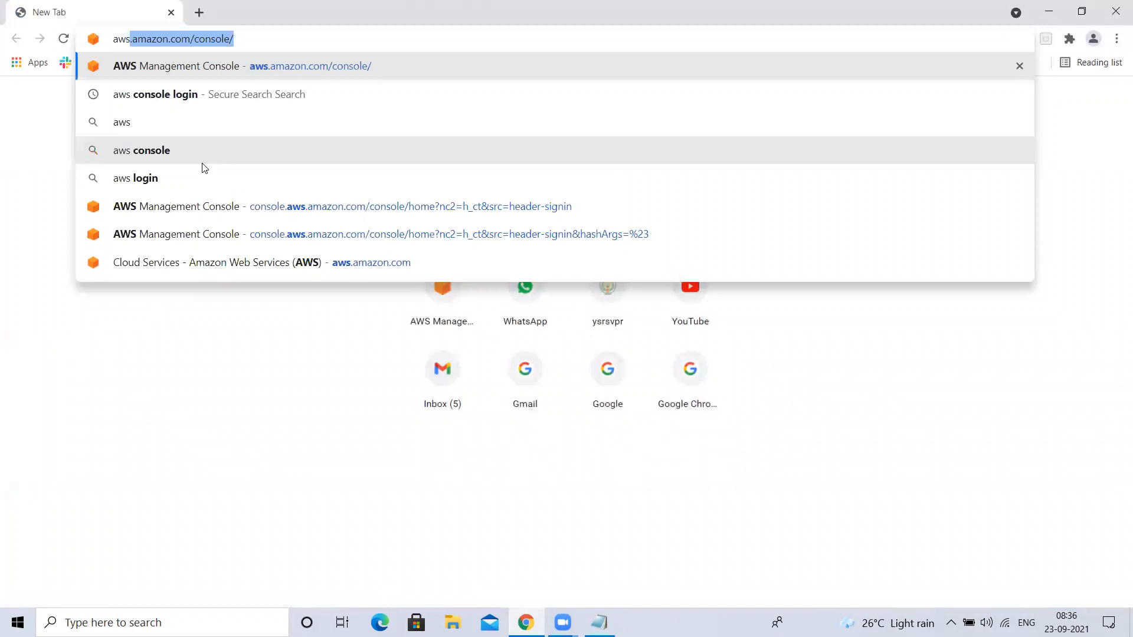
{"action": "key", "text": "Return"}
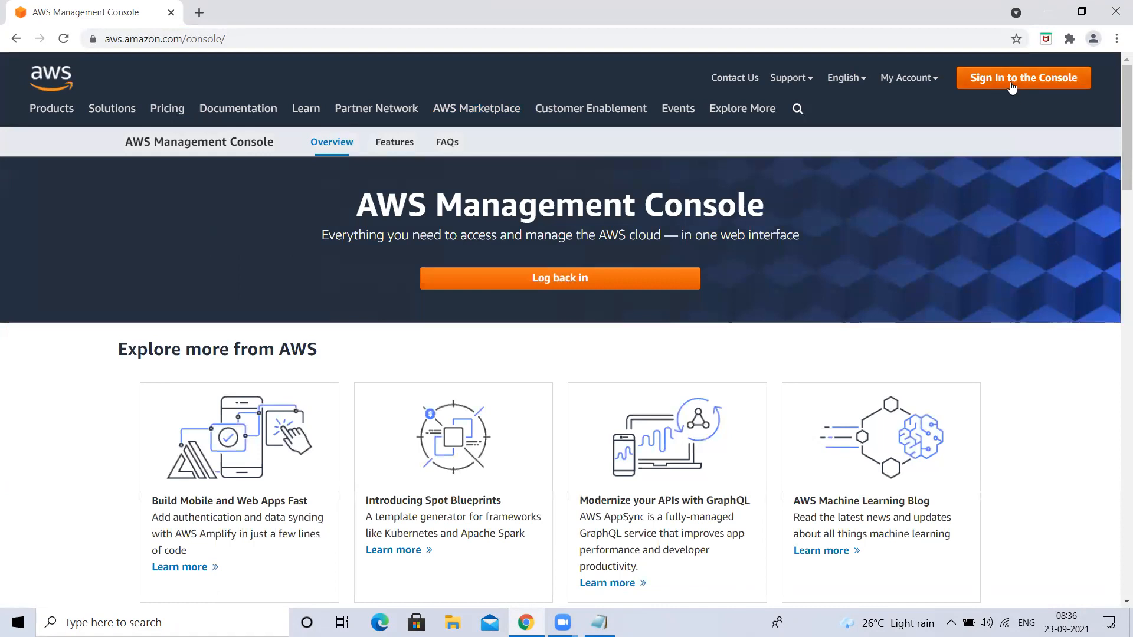
{"action": "left_click", "coordinate": [1011, 87]}
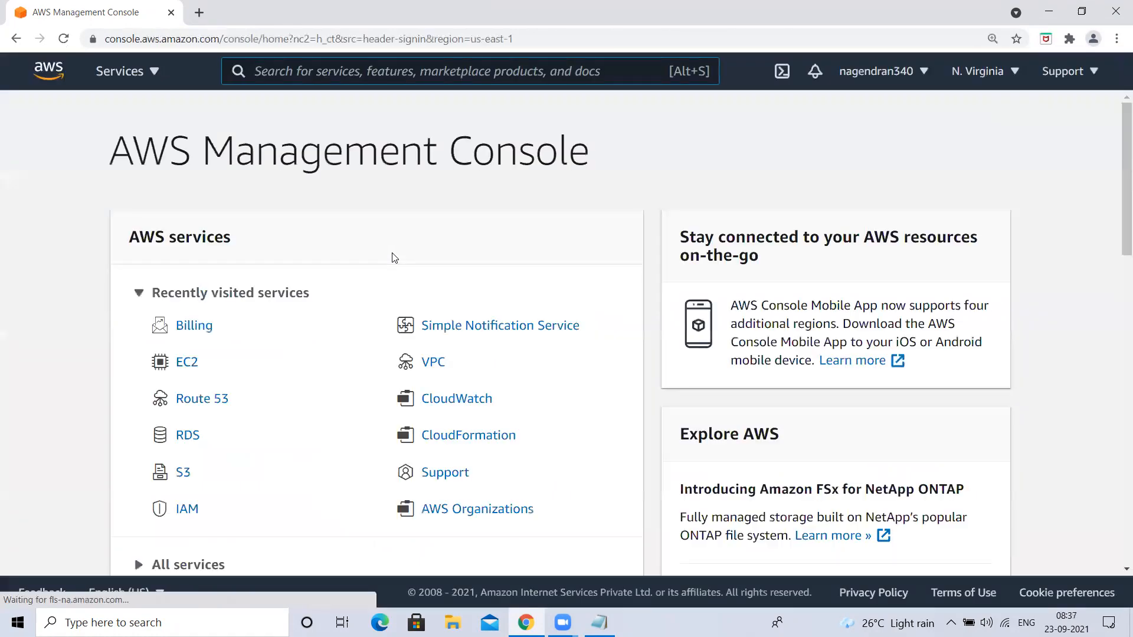
{"action": "left_click", "coordinate": [918, 73]}
{"action": "left_click", "coordinate": [776, 302]}
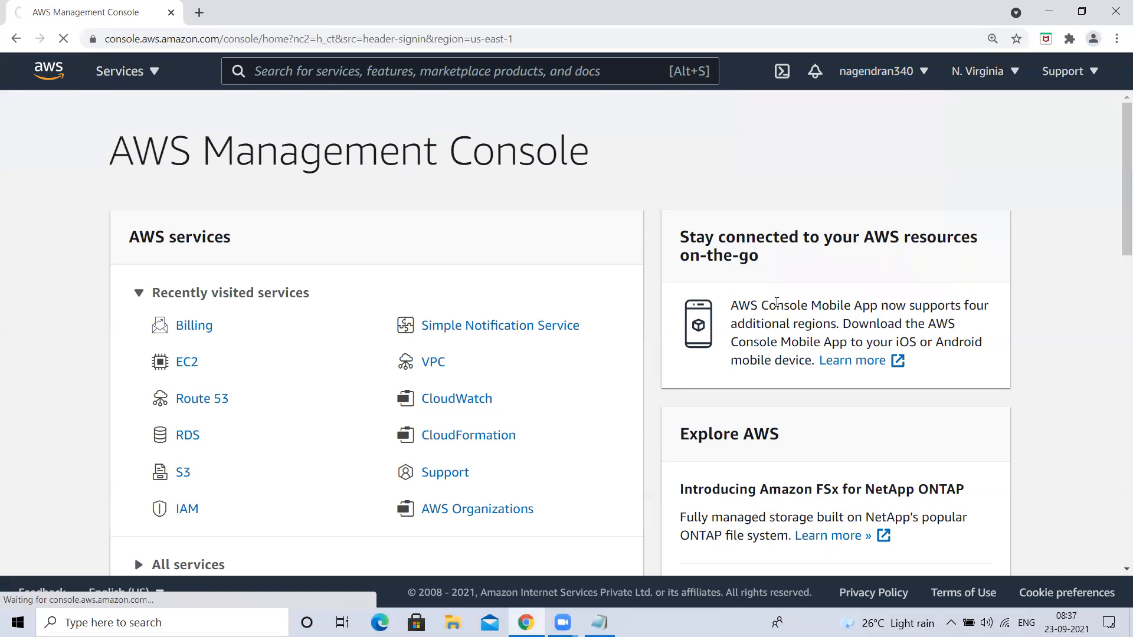
Step: Search 'aws c' in a new tab, close the old console tab, and start console sign-in
{"action": "left_click", "coordinate": [199, 13]}
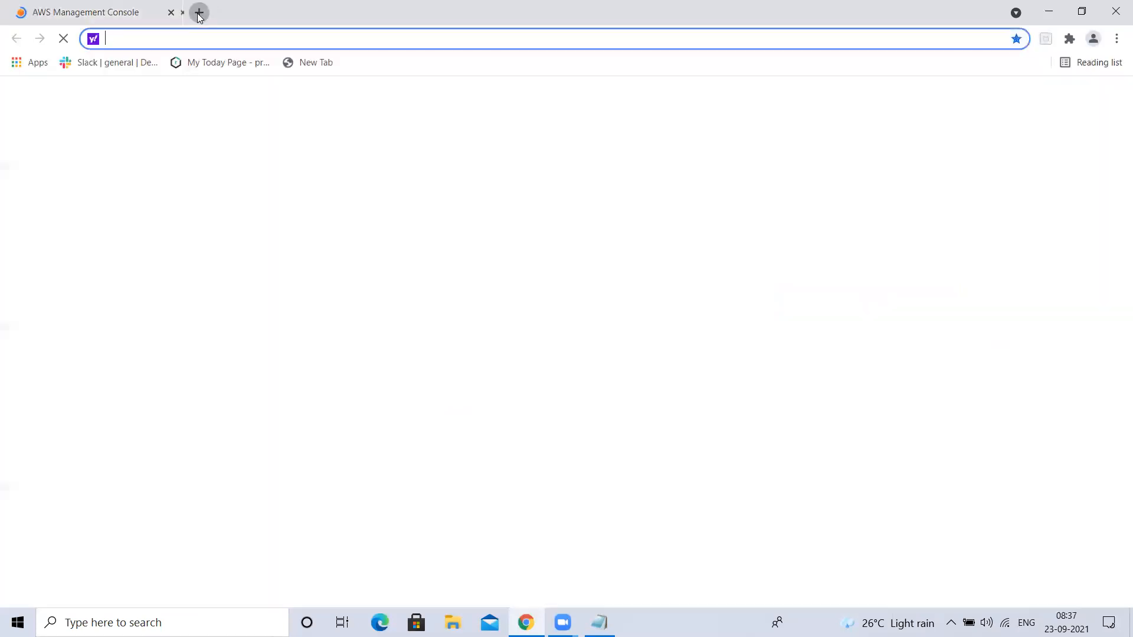
{"action": "type", "text": "aws console login"}
{"action": "key", "text": "Return"}
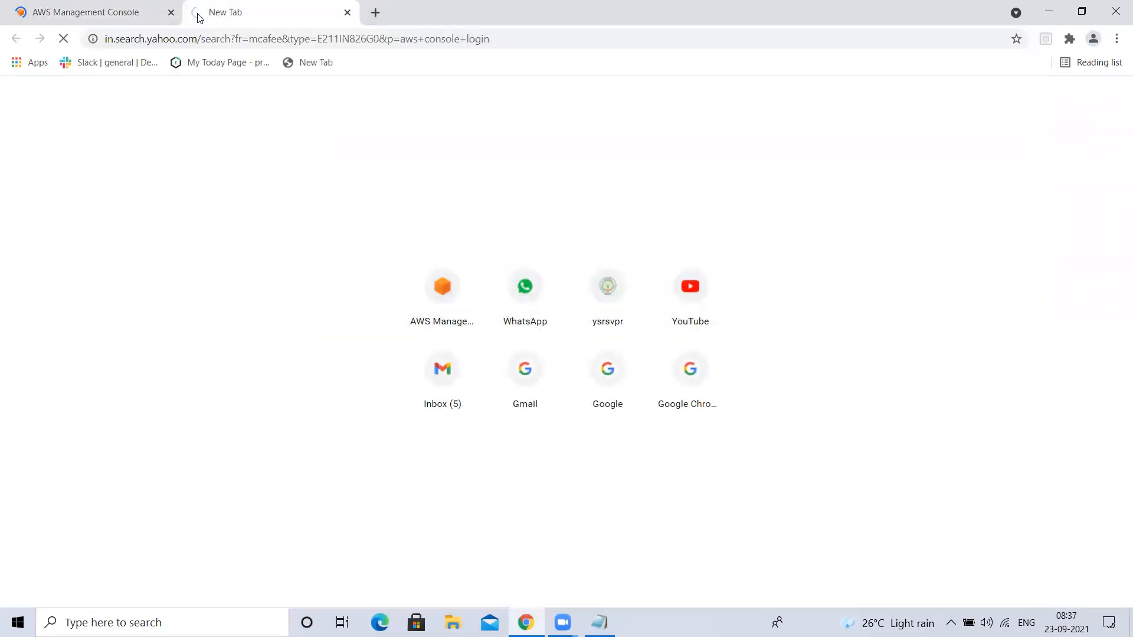
{"action": "left_click", "coordinate": [171, 17]}
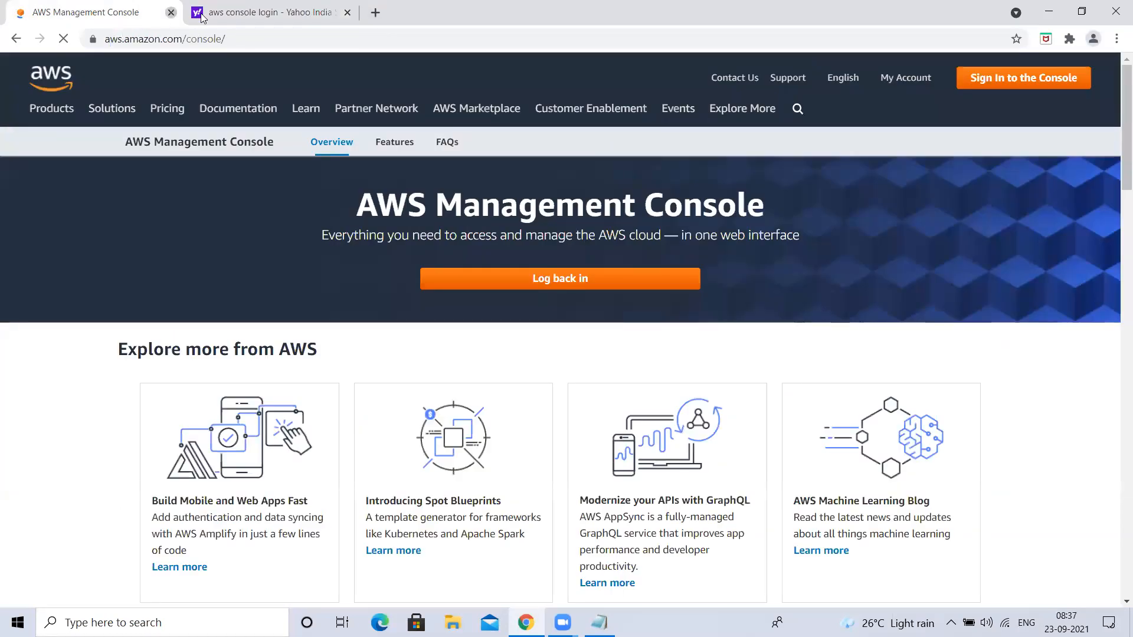
{"action": "left_click", "coordinate": [171, 13]}
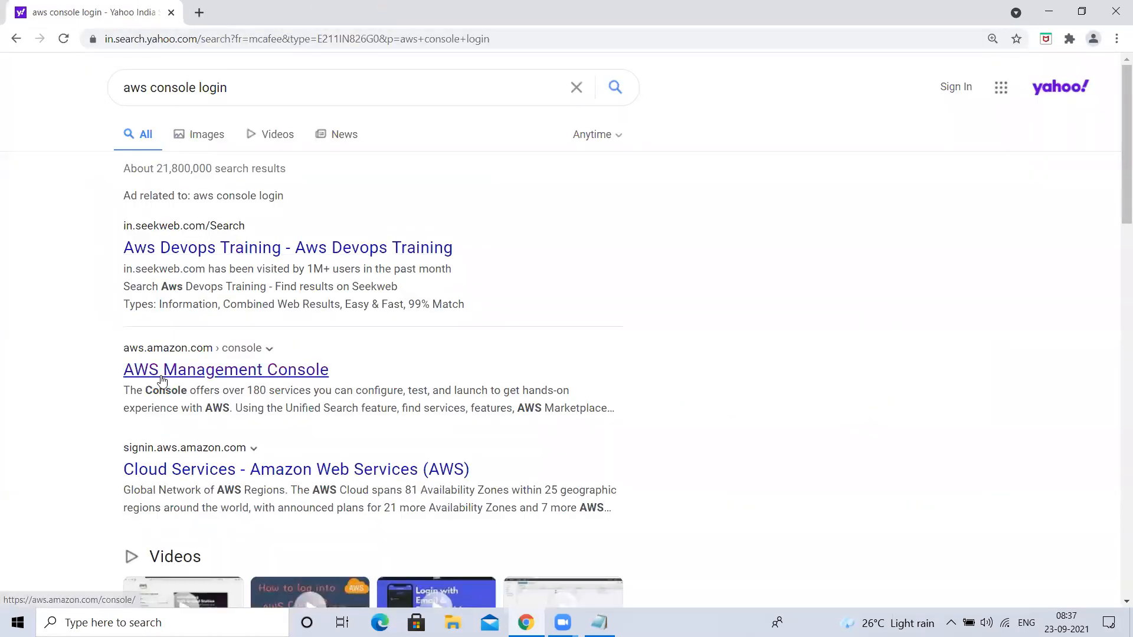
{"action": "left_click", "coordinate": [163, 372]}
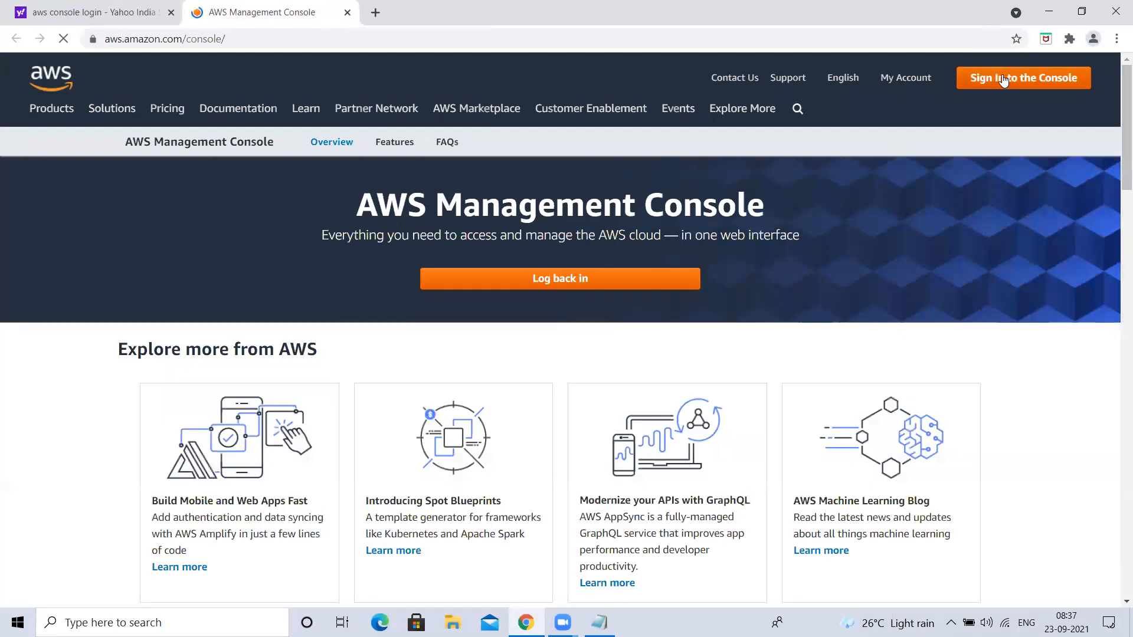
{"action": "left_click", "coordinate": [1003, 79]}
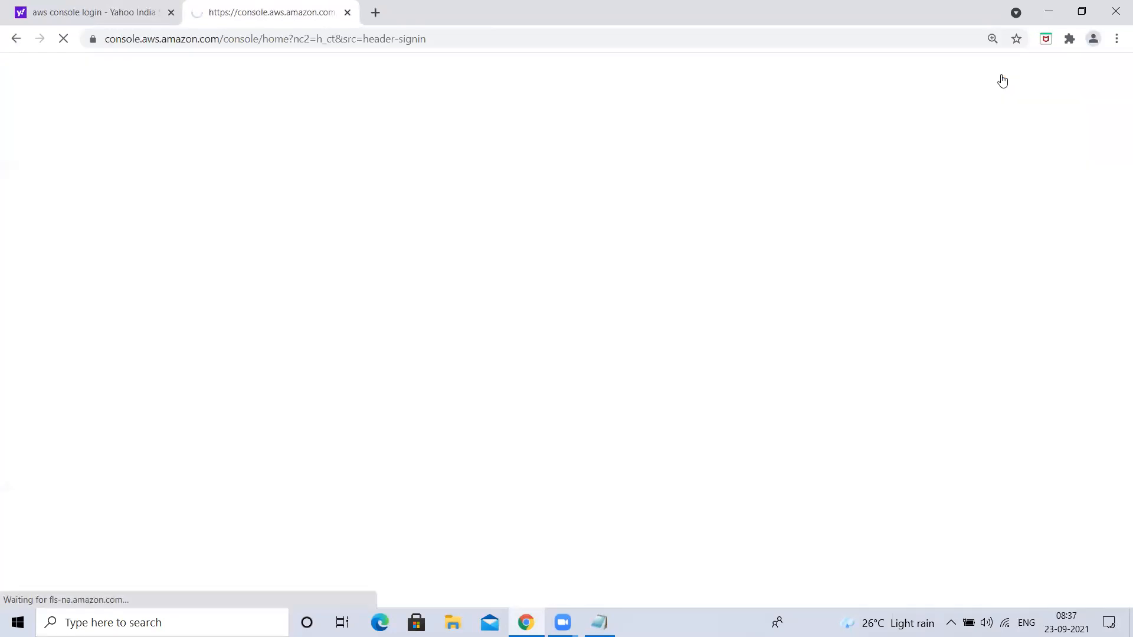
Step: Choose Root user, fill in the saved root e-mail, and continue
{"action": "left_click", "coordinate": [256, 343]}
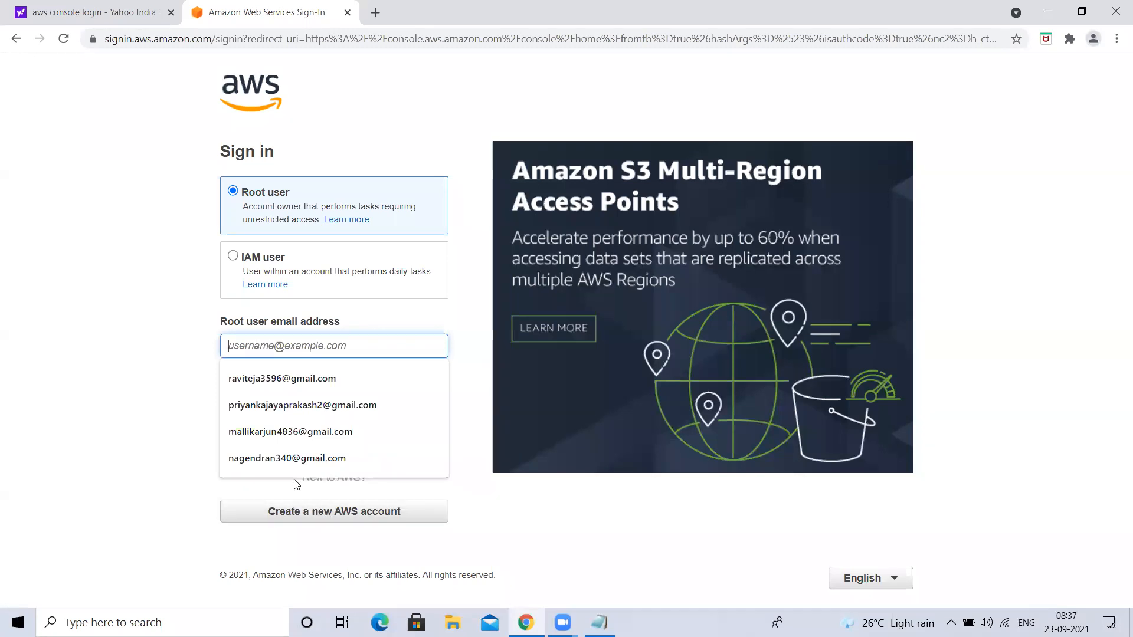
{"action": "left_click", "coordinate": [277, 460]}
{"action": "left_click", "coordinate": [305, 390]}
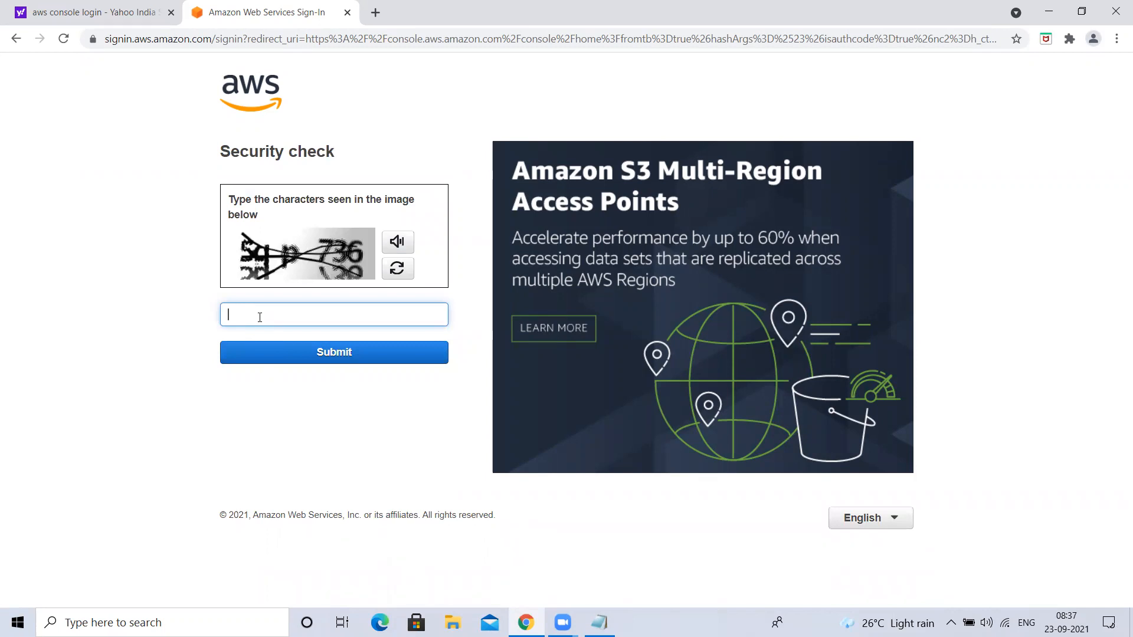
Step: Answer the security check, retrying with a fresh image after the first attempt fails
{"action": "type", "text": "5qp736"}
{"action": "left_click", "coordinate": [319, 355]}
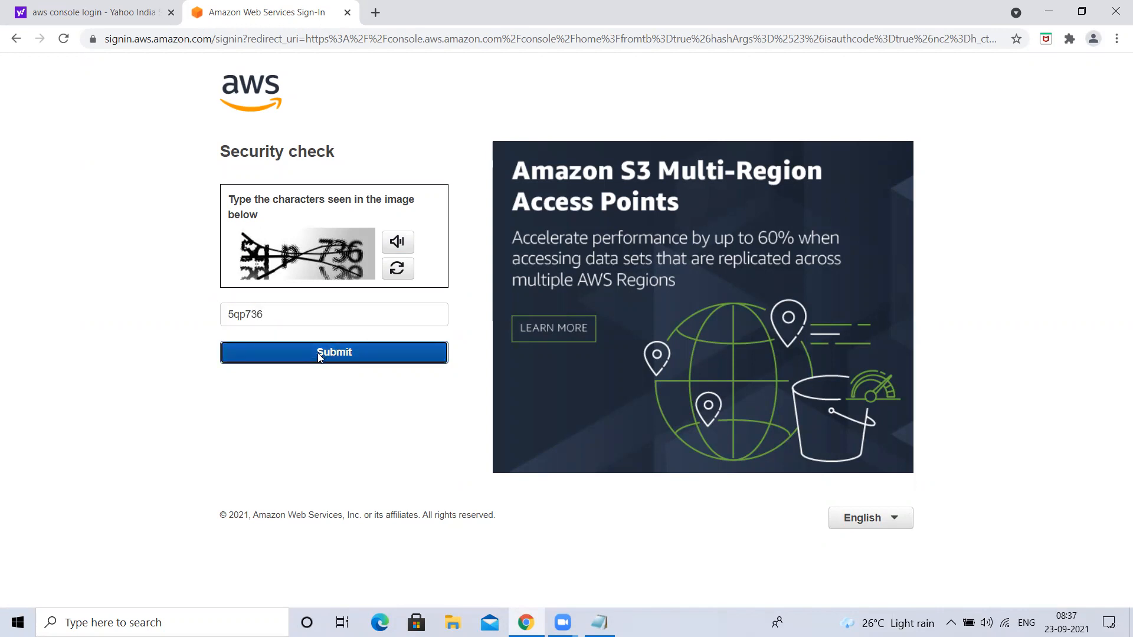
{"action": "left_click", "coordinate": [398, 341]}
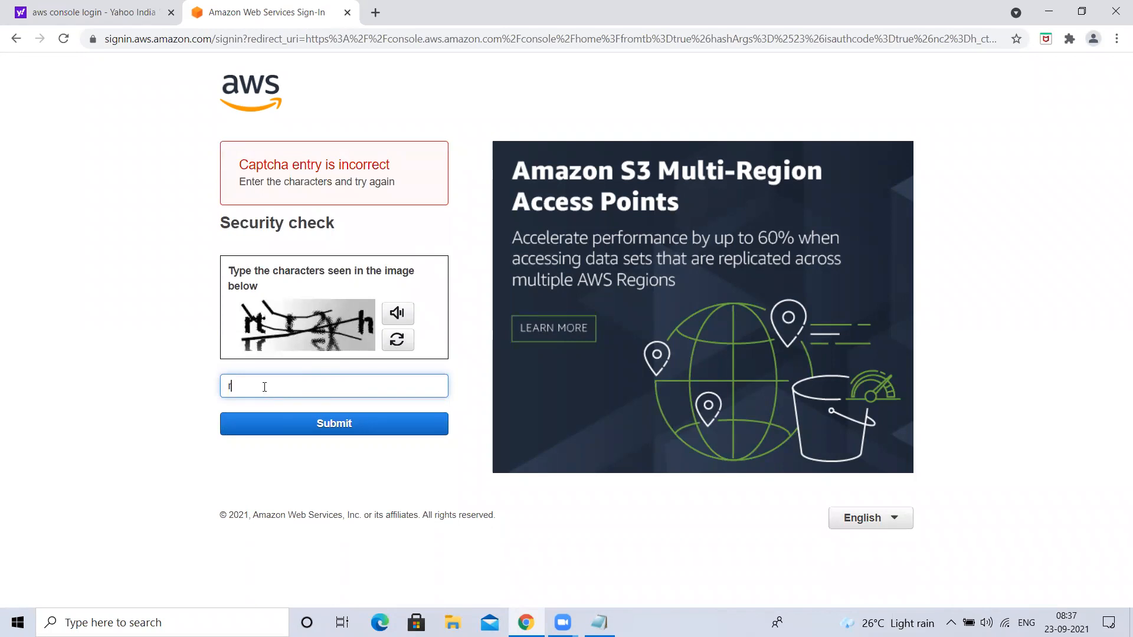
{"action": "type", "text": "rtt2yh"}
{"action": "left_click", "coordinate": [349, 424]}
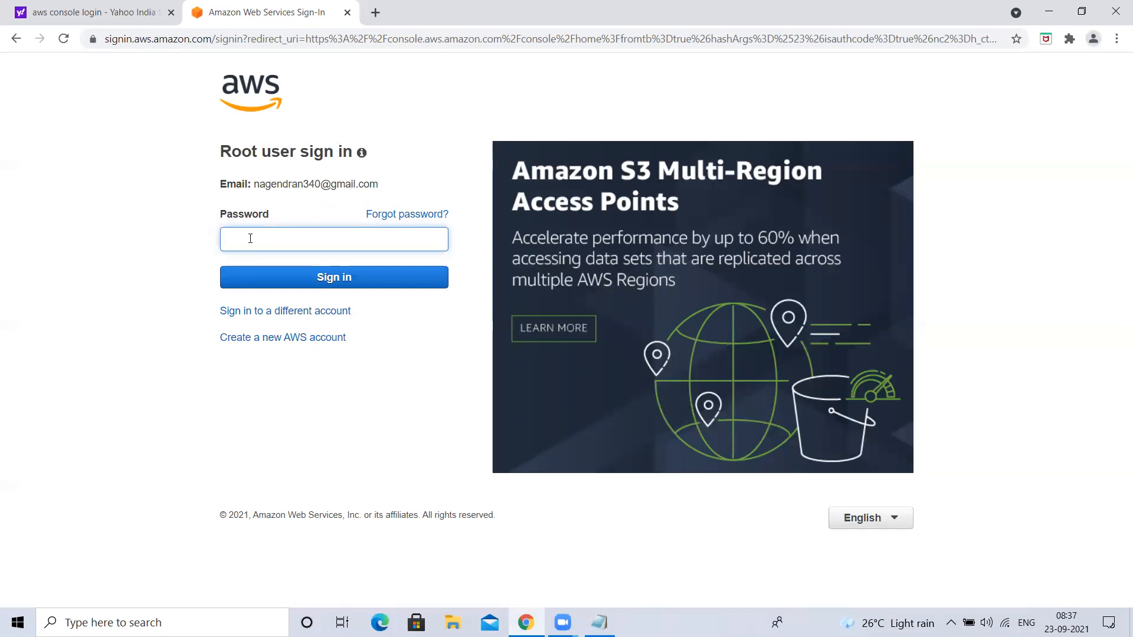
Step: Enter the root user password and sign in, retrying after the authentication failure
{"action": "type", "text": "•••••••••••••"}
{"action": "key", "text": "Return"}
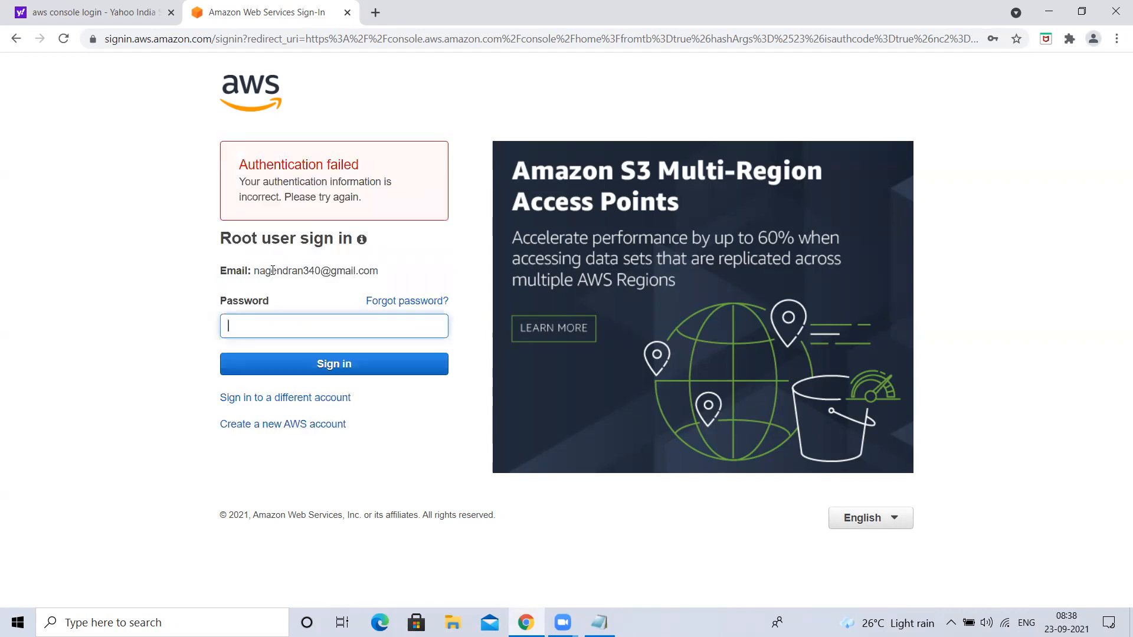
{"action": "type", "text": "••••••••••"}
{"action": "left_click", "coordinate": [297, 363]}
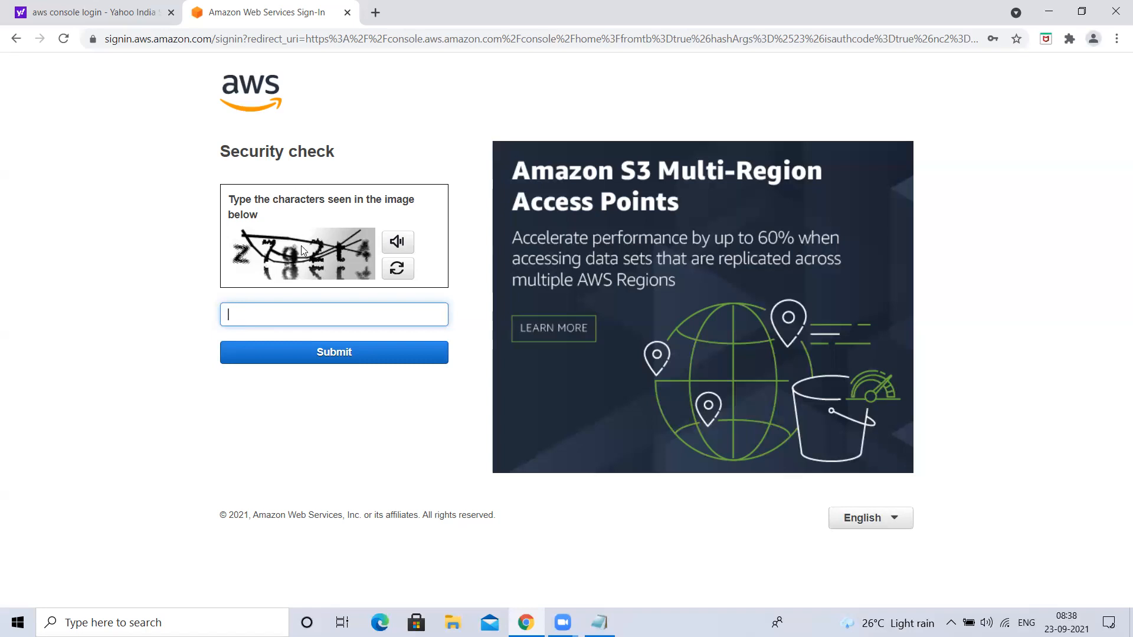
Step: Refresh the security check image, enter its characters, and submit to finish signing in
{"action": "left_click_drag", "start_coordinate": [228, 199], "coordinate": [265, 201]}
{"action": "left_click_drag", "start_coordinate": [219, 151], "coordinate": [334, 155]}
{"action": "left_click", "coordinate": [334, 158]}
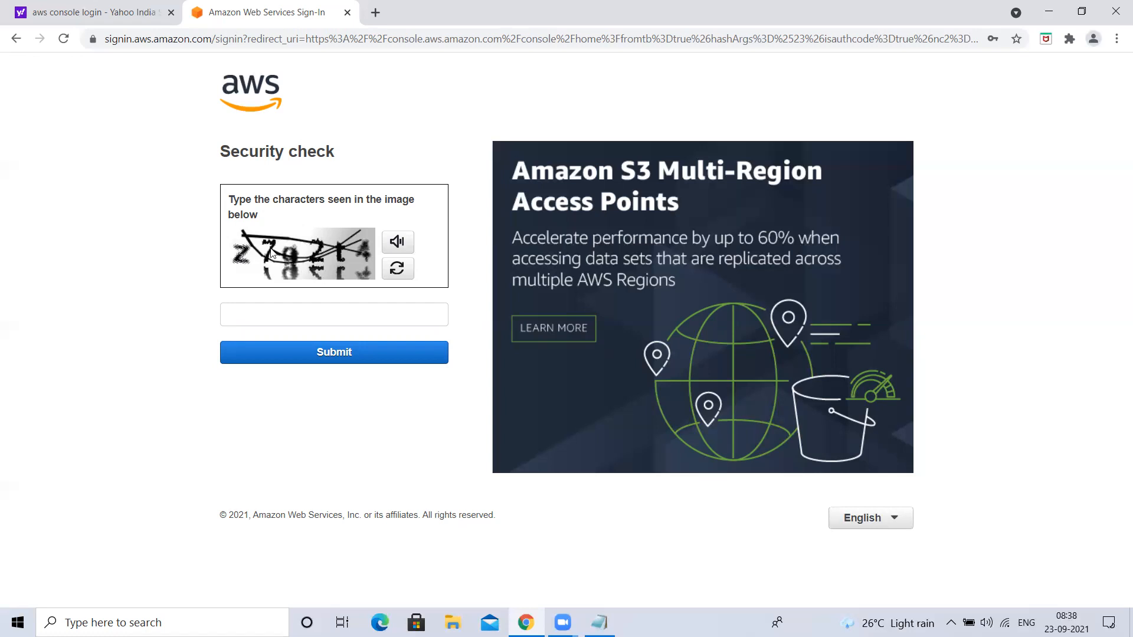
{"action": "left_click_drag", "start_coordinate": [222, 153], "coordinate": [254, 156]}
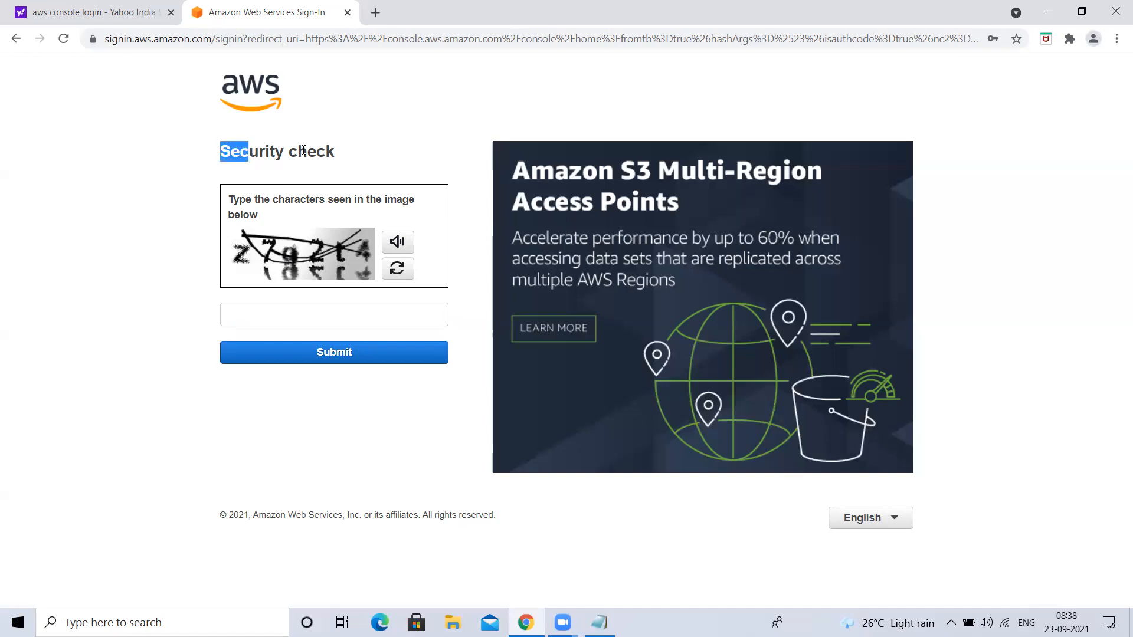
{"action": "mouse_move", "coordinate": [244, 245]}
{"action": "left_mouse_down"}
{"action": "mouse_move", "coordinate": [259, 233]}
{"action": "mouse_move", "coordinate": [265, 242]}
{"action": "left_mouse_up"}
{"action": "left_click", "coordinate": [271, 315]}
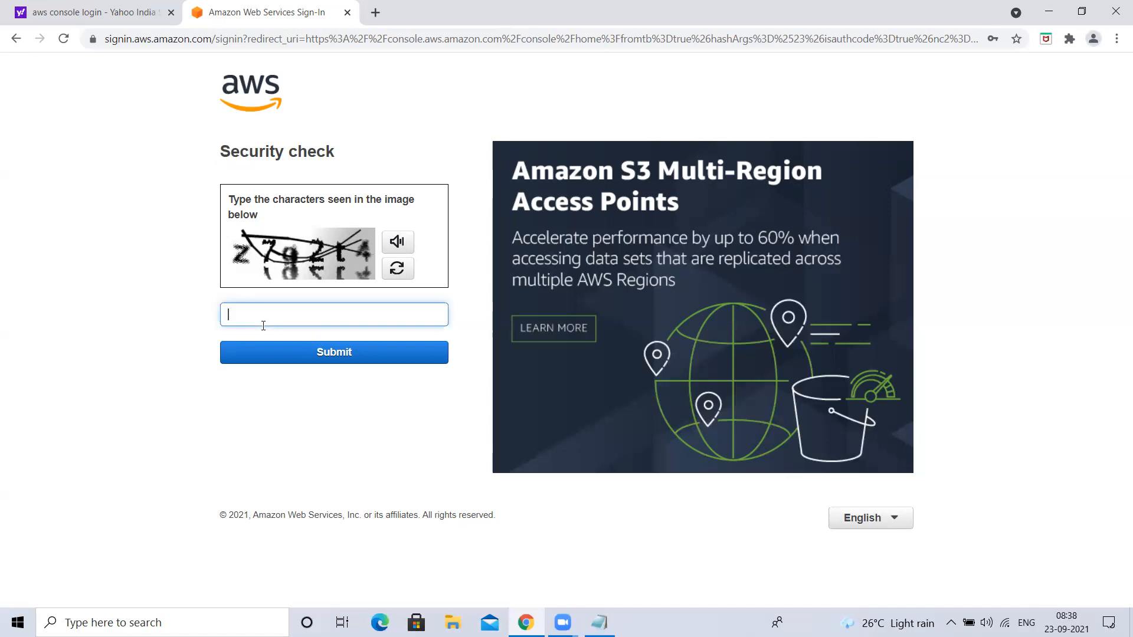
{"action": "type", "text": "z7"}
{"action": "left_click", "coordinate": [396, 268]}
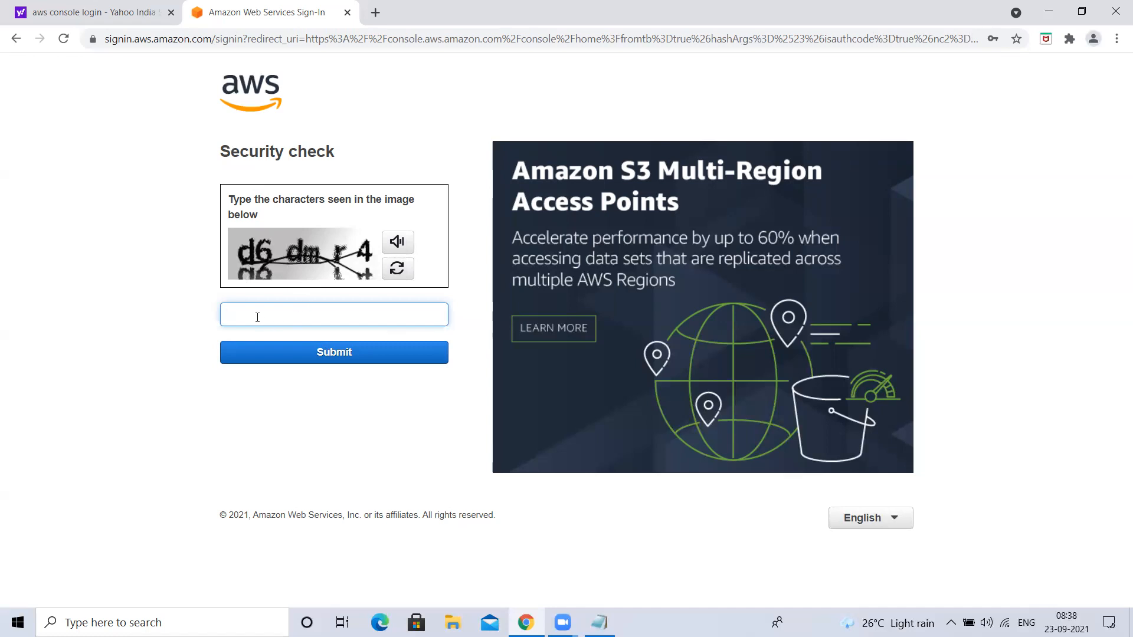
{"action": "type", "text": "d6dmr4"}
{"action": "left_click", "coordinate": [295, 355]}
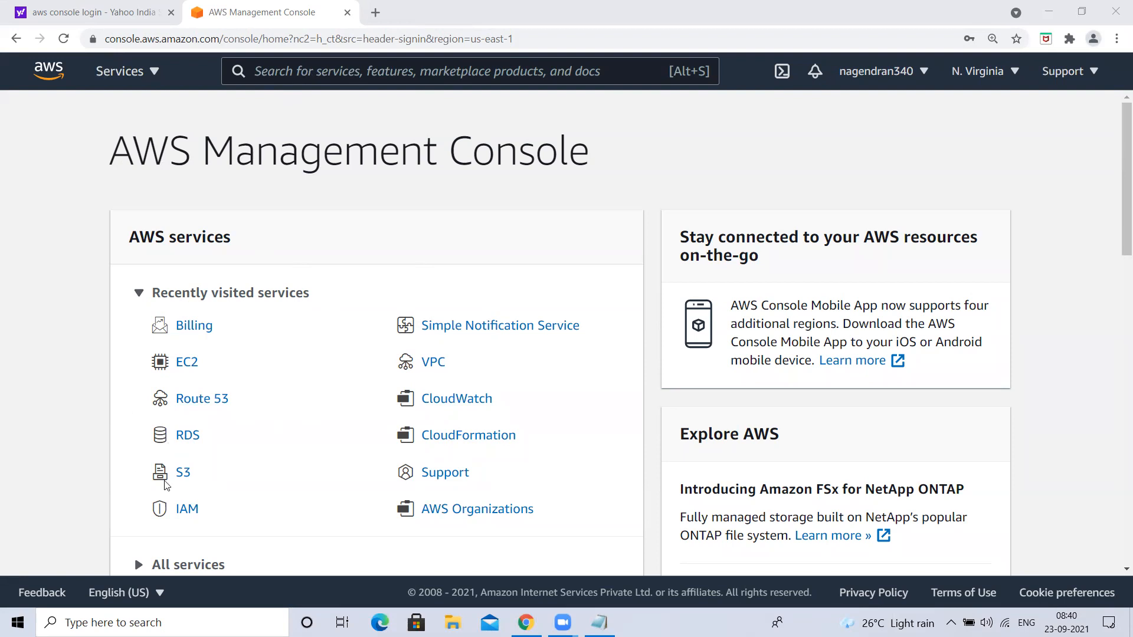
Step: Search the console for 'ec2' and open the EC2 service from the results
{"action": "left_click", "coordinate": [280, 66]}
{"action": "type", "text": "ec2"}
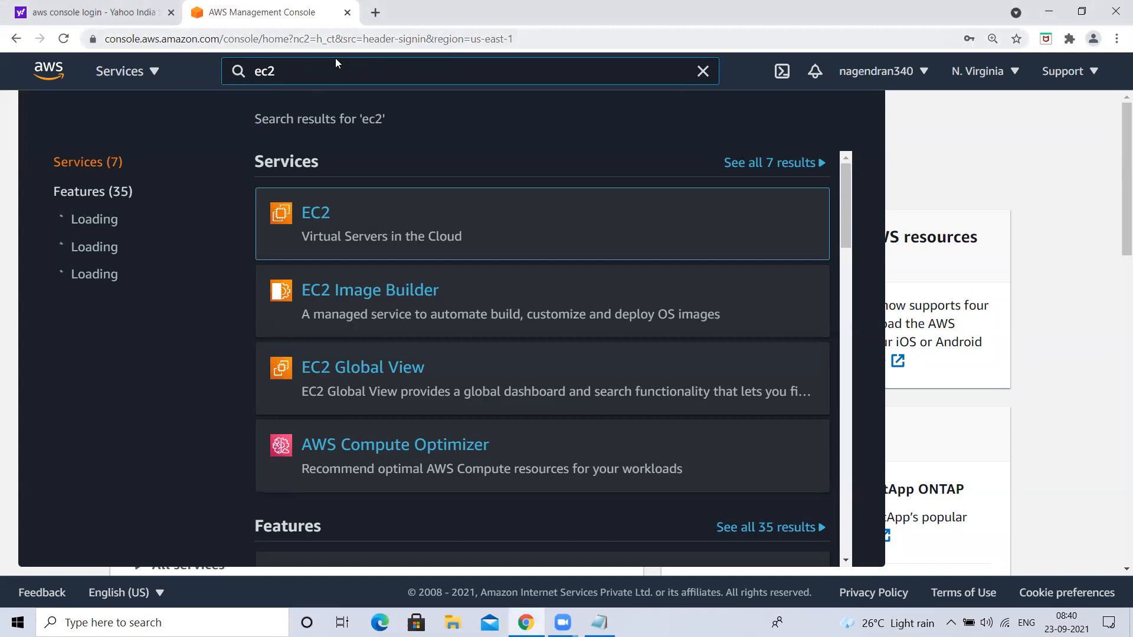
{"action": "left_click", "coordinate": [612, 611]}
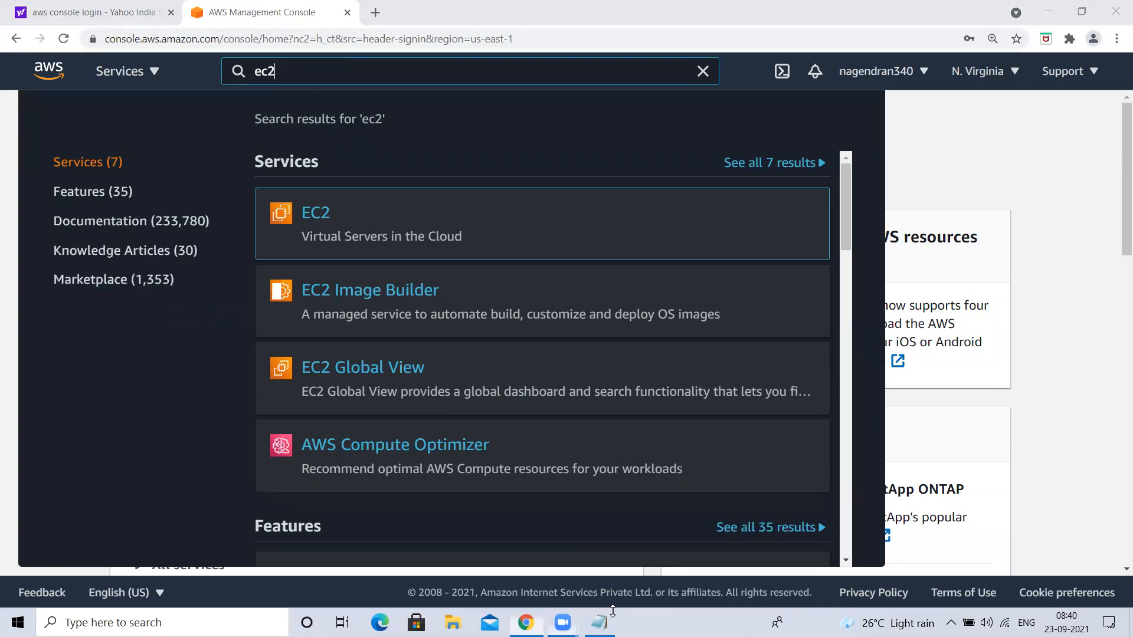
{"action": "mouse_move", "coordinate": [316, 214]}
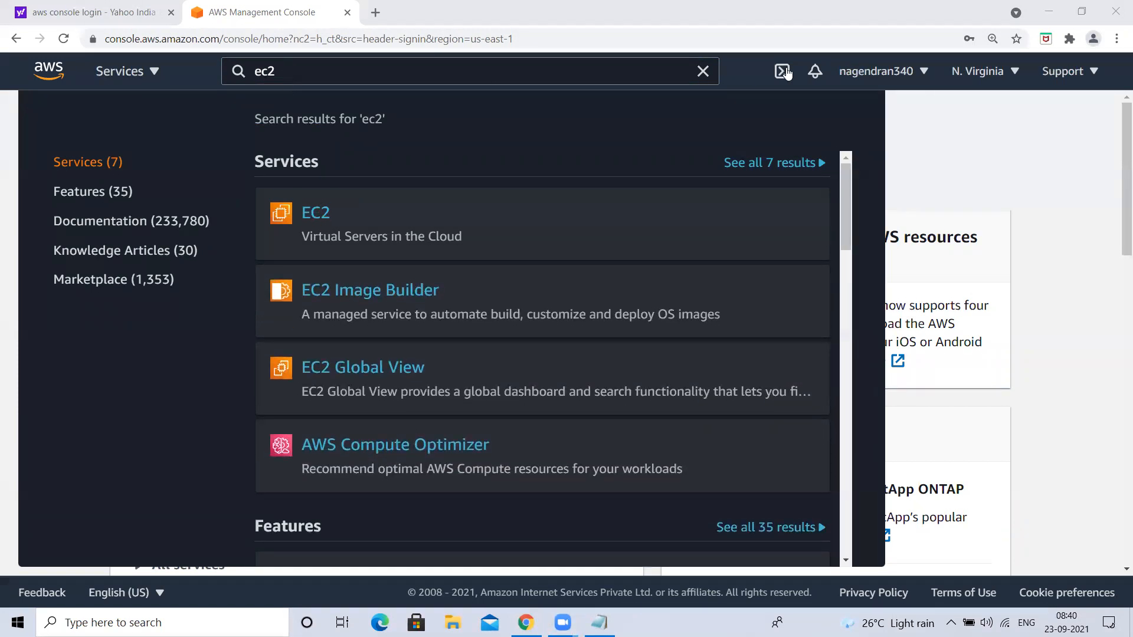
{"action": "left_click", "coordinate": [701, 72]}
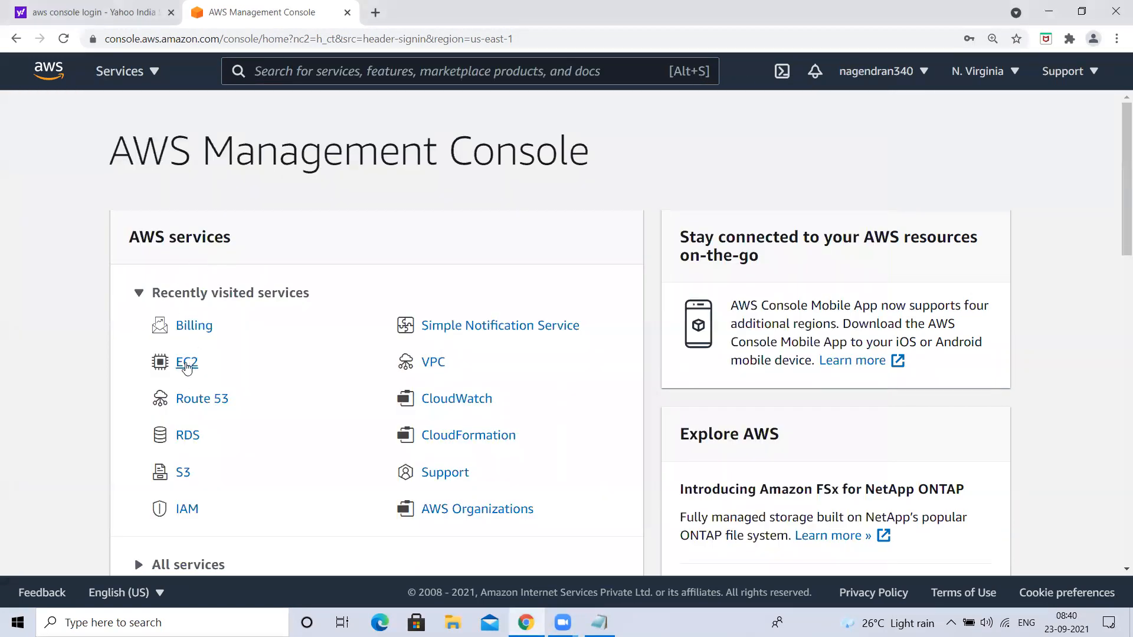
{"action": "left_click", "coordinate": [296, 67]}
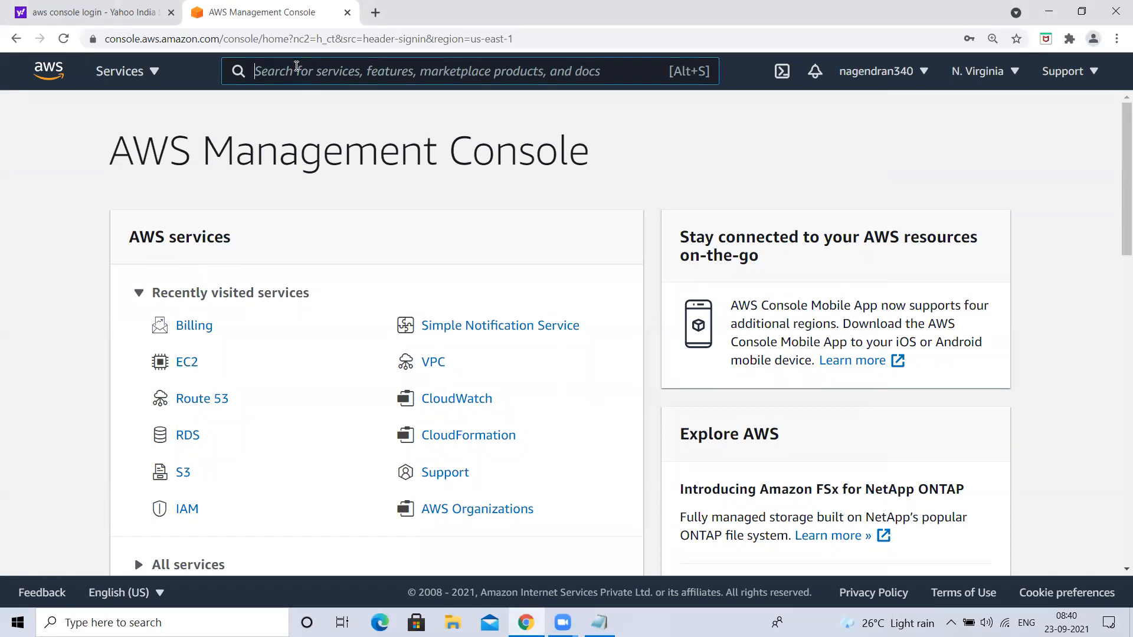
{"action": "type", "text": "ec2"}
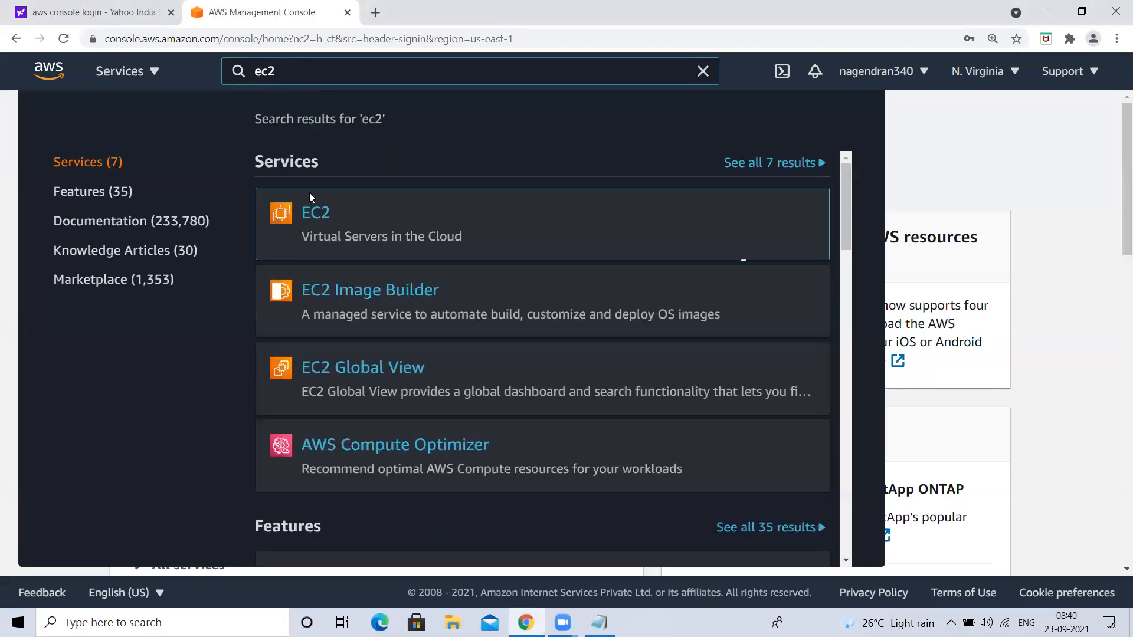
{"action": "left_click", "coordinate": [313, 218]}
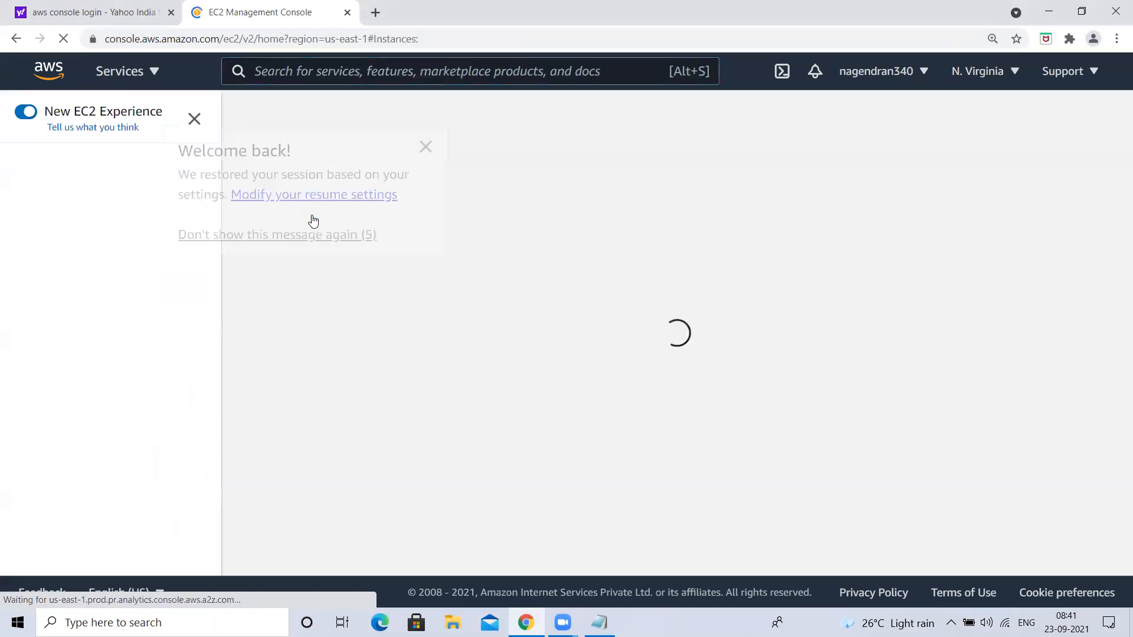
Step: Dismiss the Welcome back notice and highlight the message saying there are no instances
{"action": "left_click", "coordinate": [426, 147]}
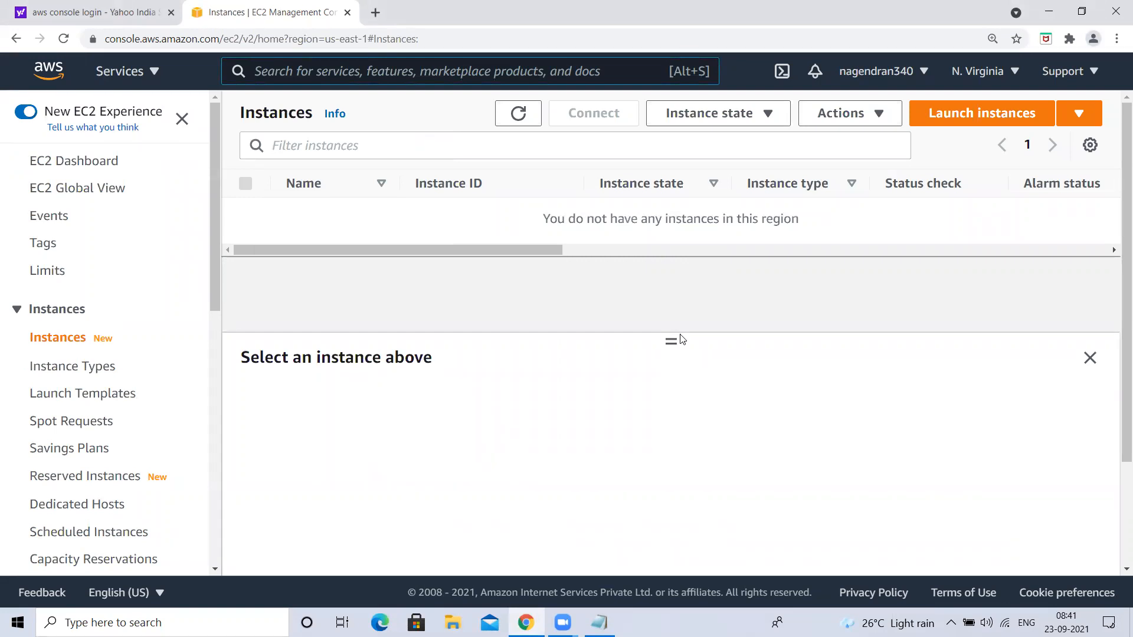
{"action": "left_click_drag", "start_coordinate": [549, 219], "coordinate": [804, 236]}
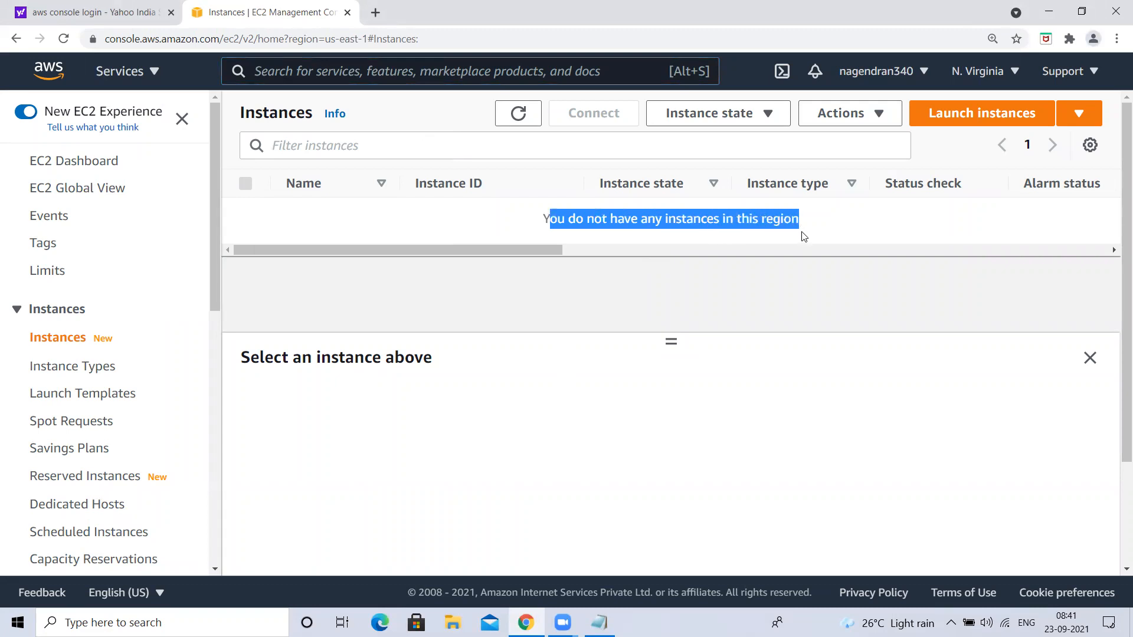
{"action": "left_click", "coordinate": [803, 236]}
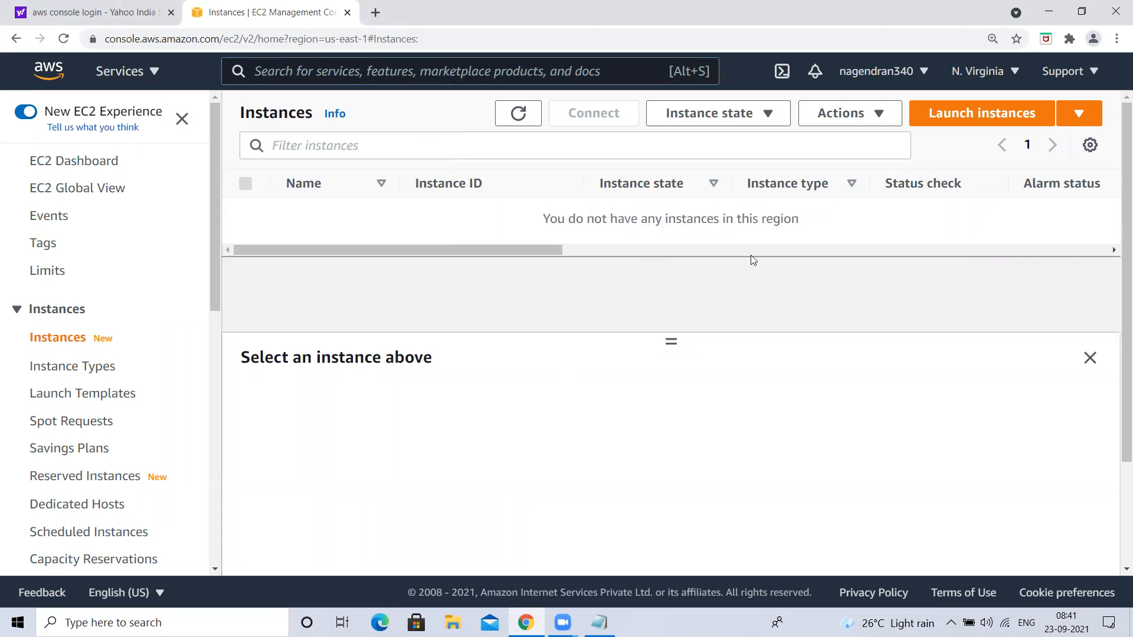
Step: Collapse and re-expand the details pane, then drag its divider down to enlarge the instances table
{"action": "left_click", "coordinate": [1090, 358]}
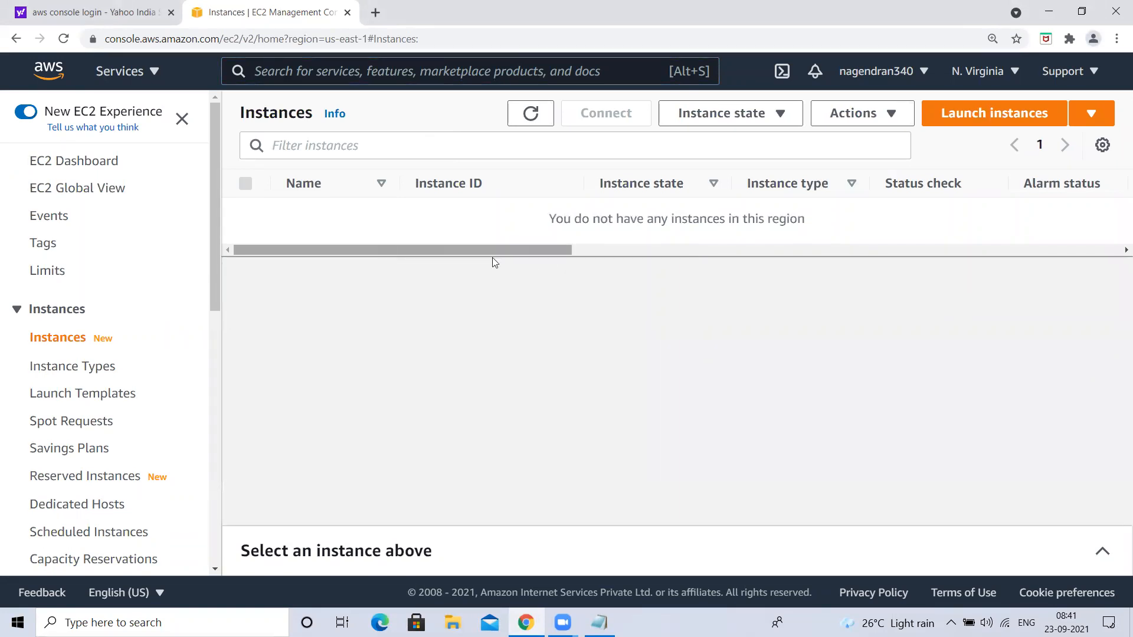
{"action": "left_click", "coordinate": [1102, 550]}
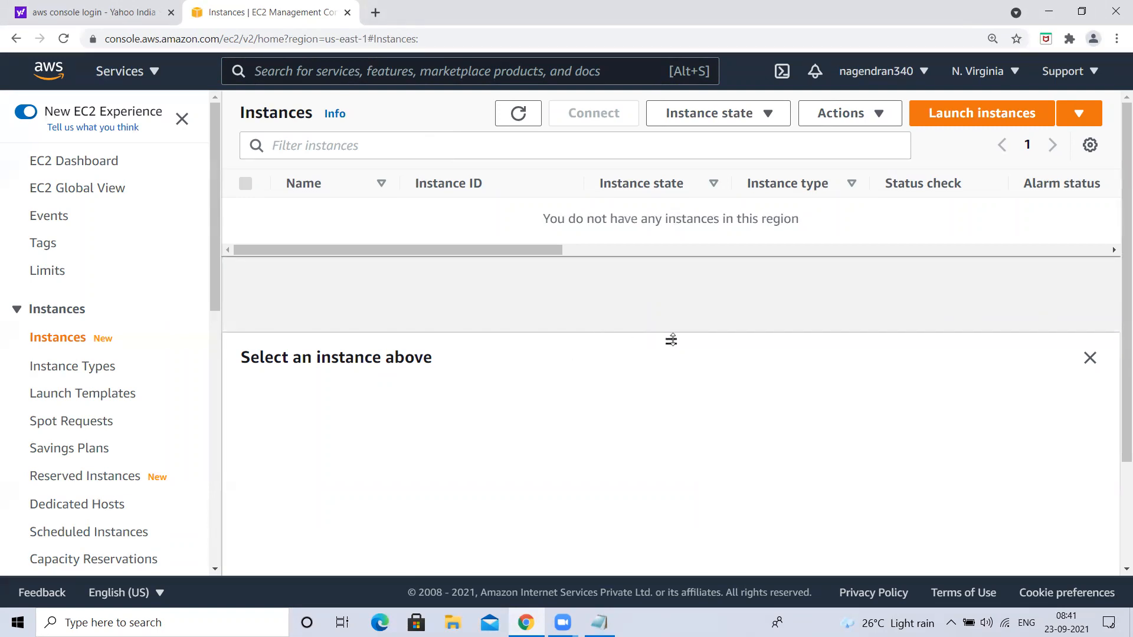
{"action": "left_click_drag", "start_coordinate": [671, 340], "coordinate": [671, 430]}
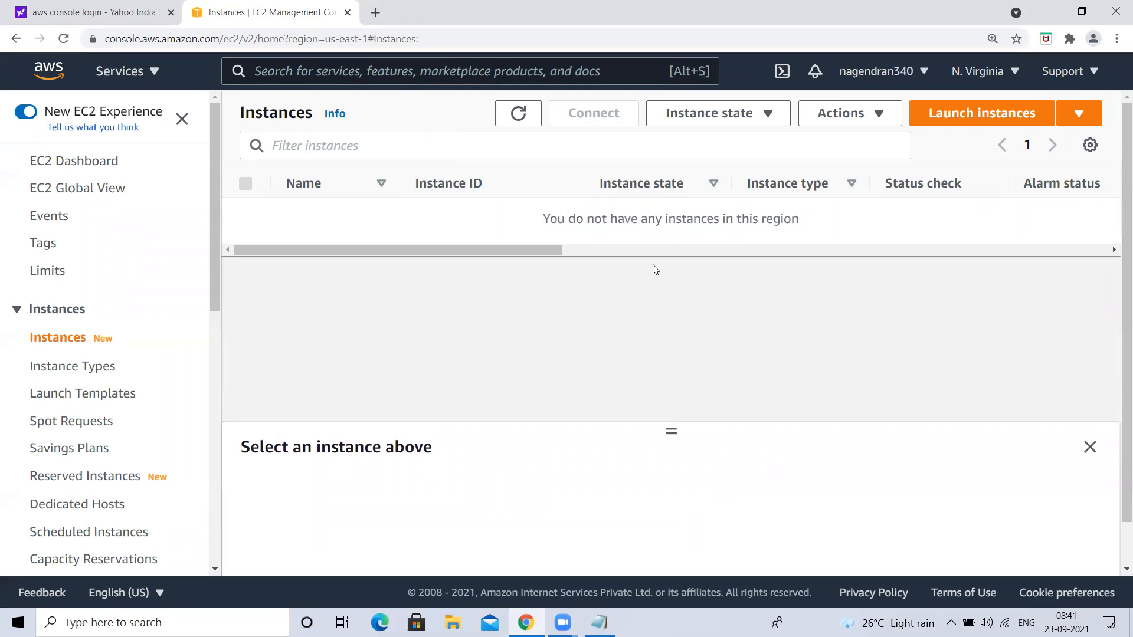